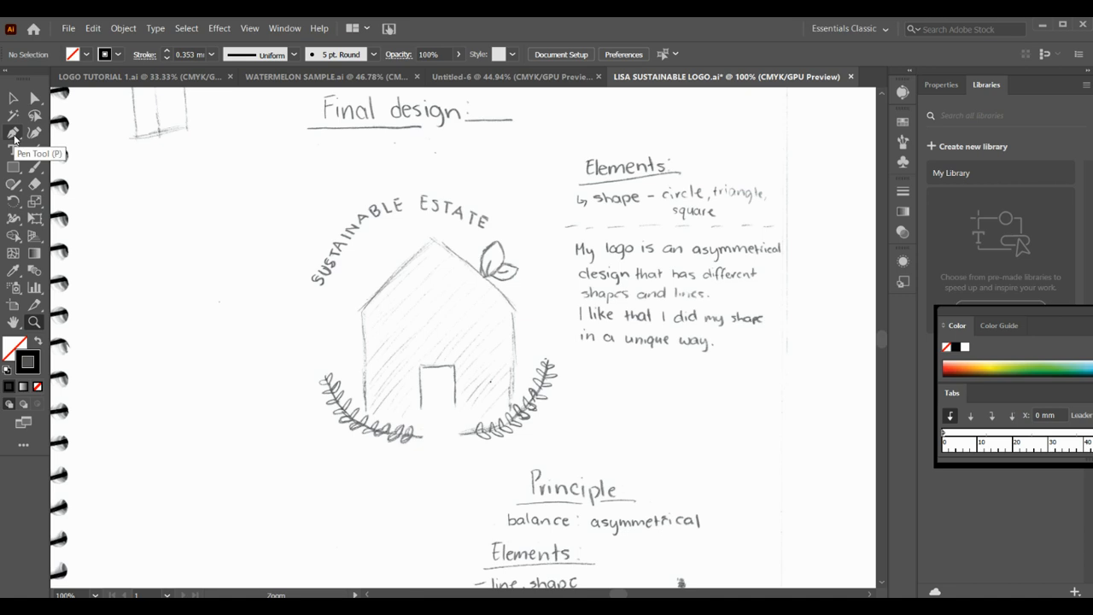
- Trace the house sketch's base and left wall with the Pen tool from the lower right corner, using a black fill without stroke
click(14, 134)
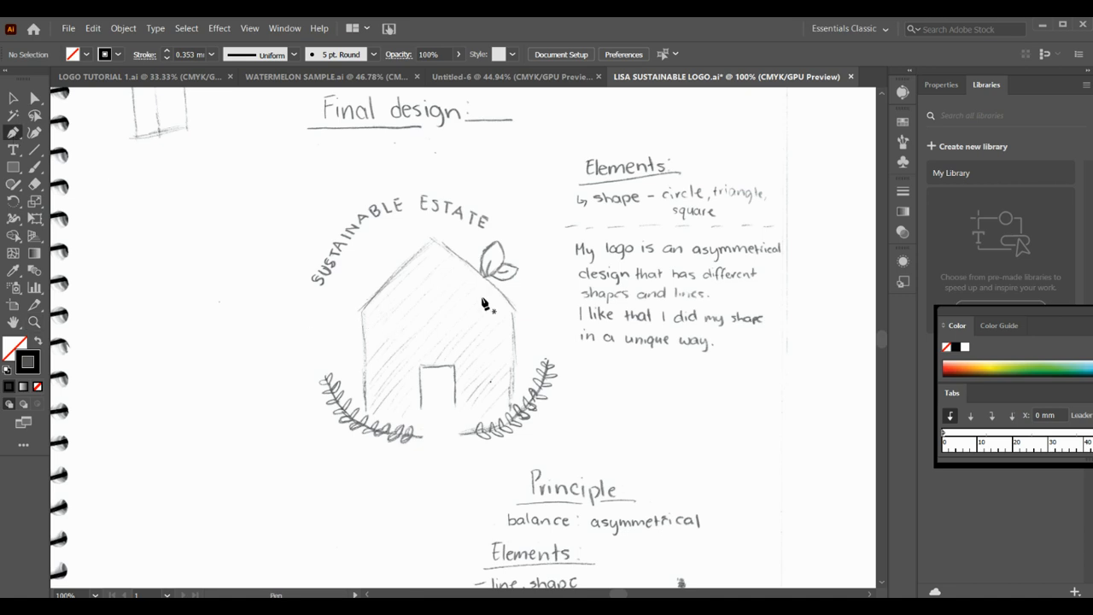
click(39, 340)
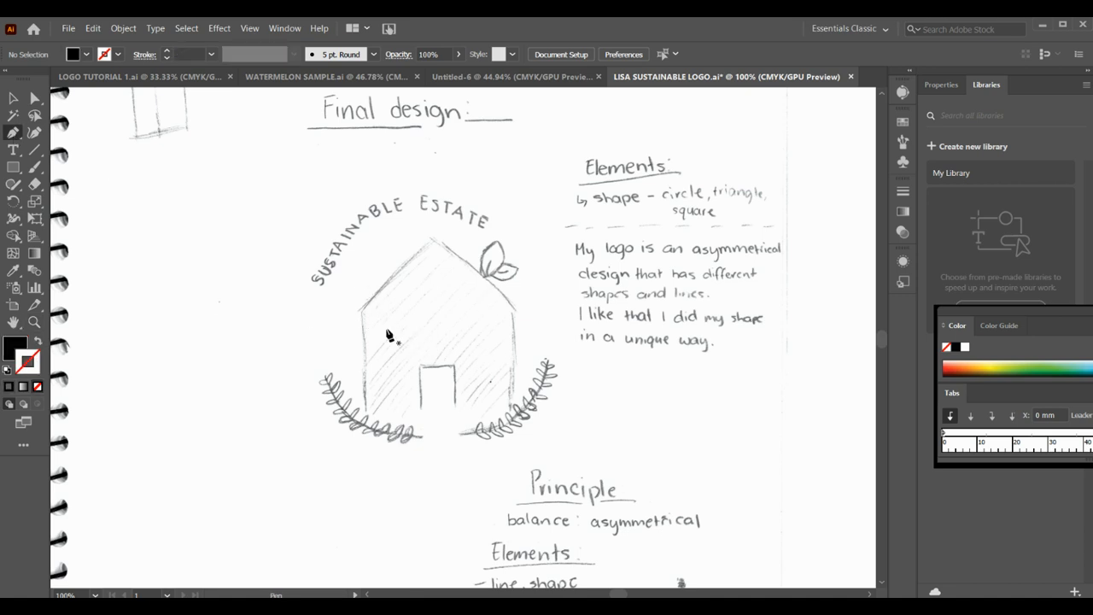
click(510, 412)
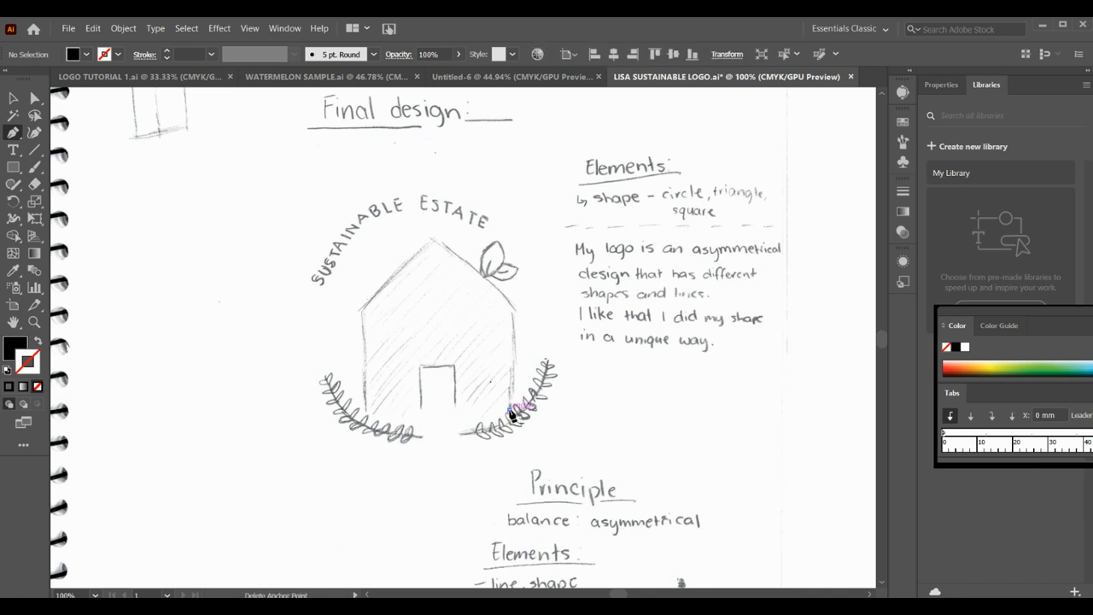
click(367, 413)
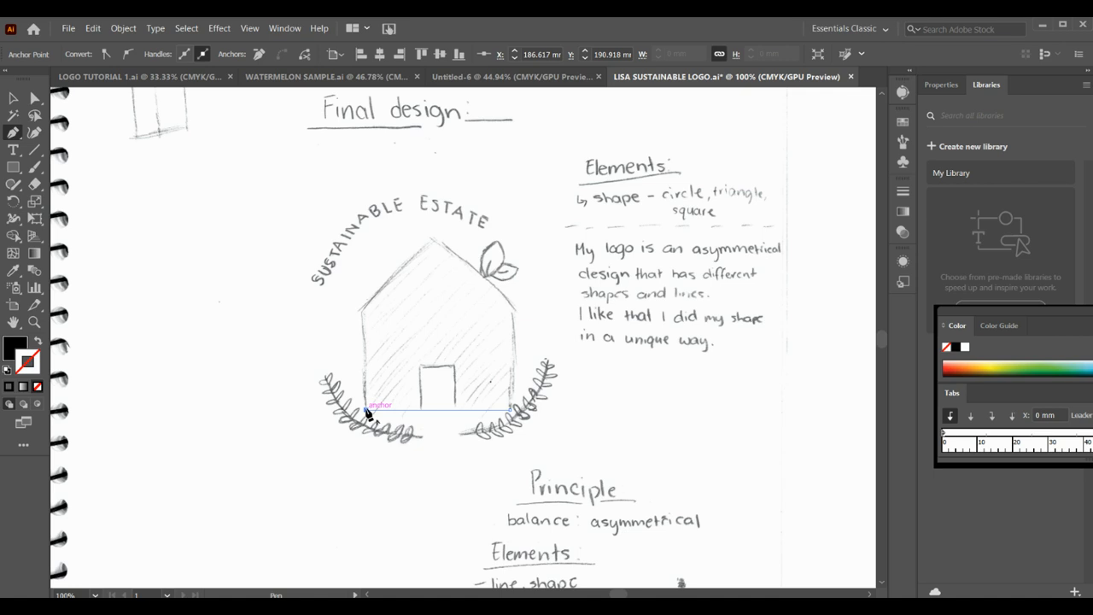
click(366, 315)
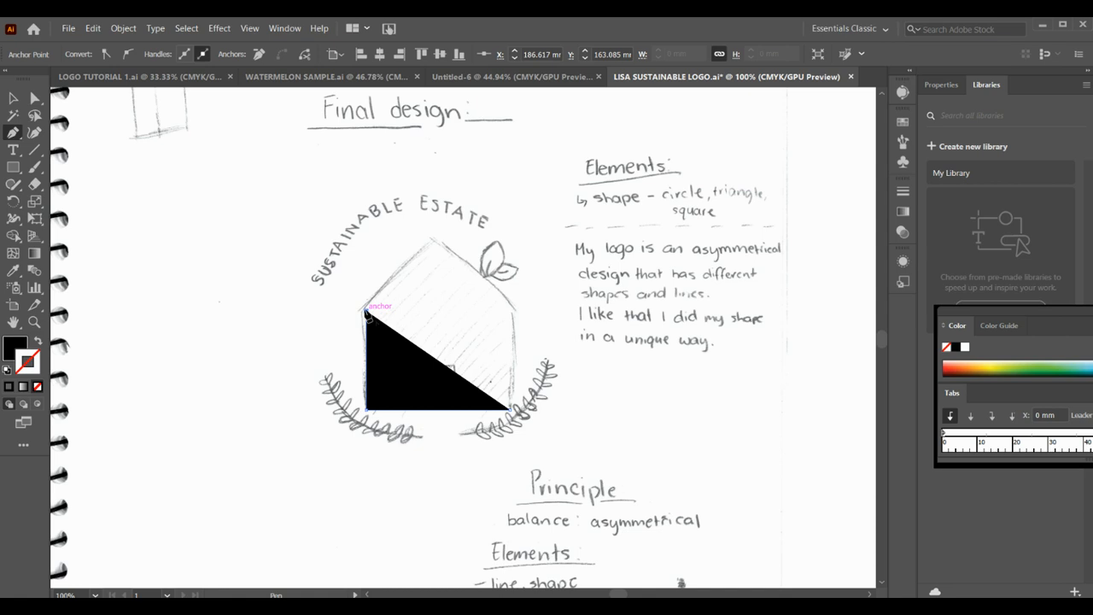
click(366, 315)
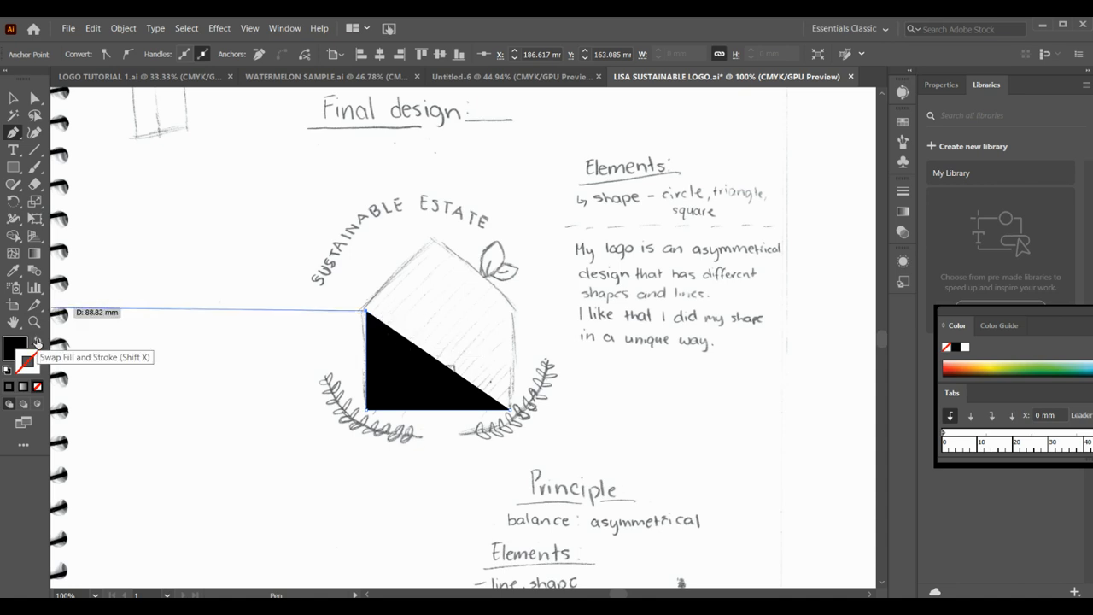
- Swap the path to a black stroke without fill and close the house outline through the roof peak and right eave
click(37, 341)
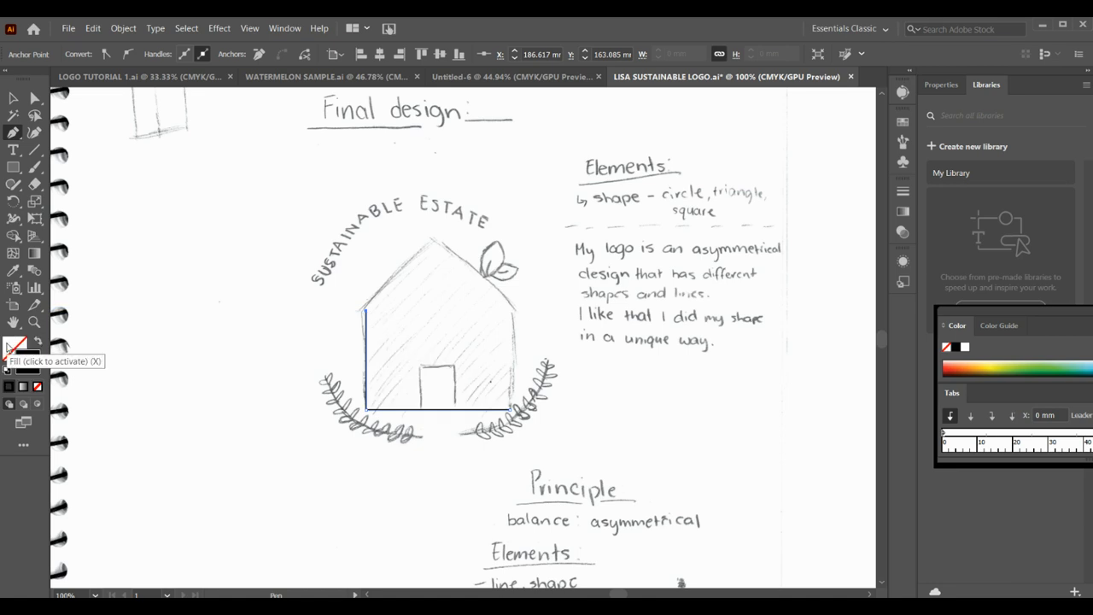
click(26, 358)
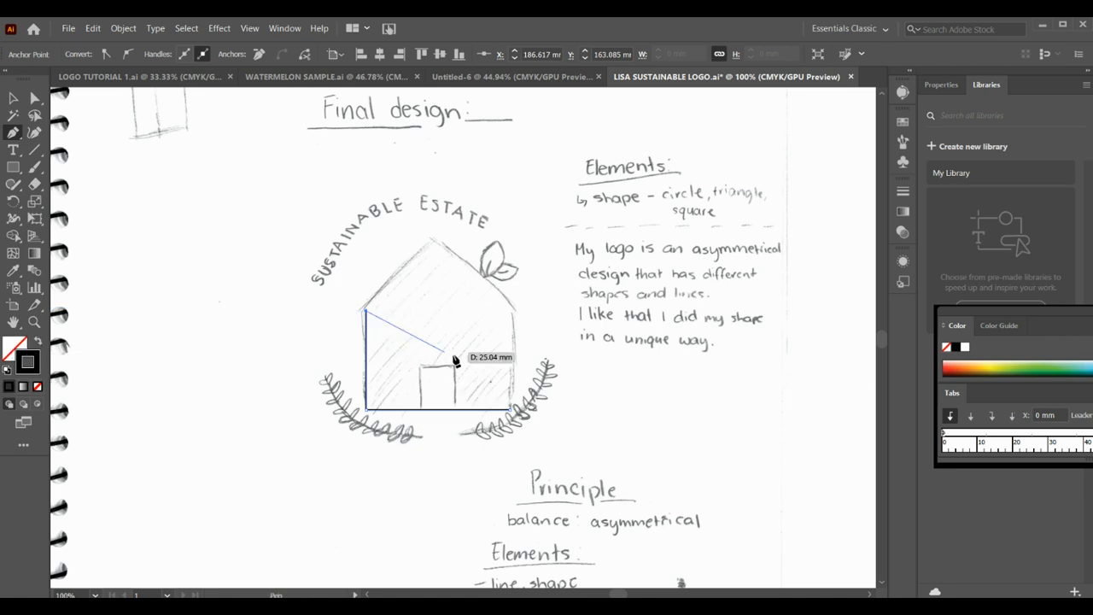
click(367, 313)
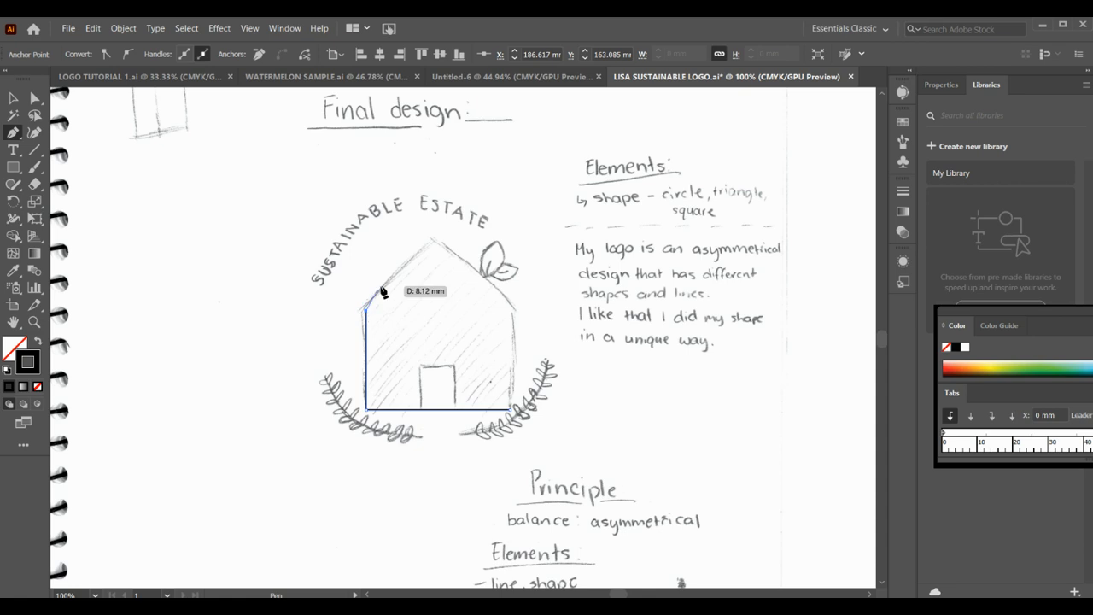
click(437, 248)
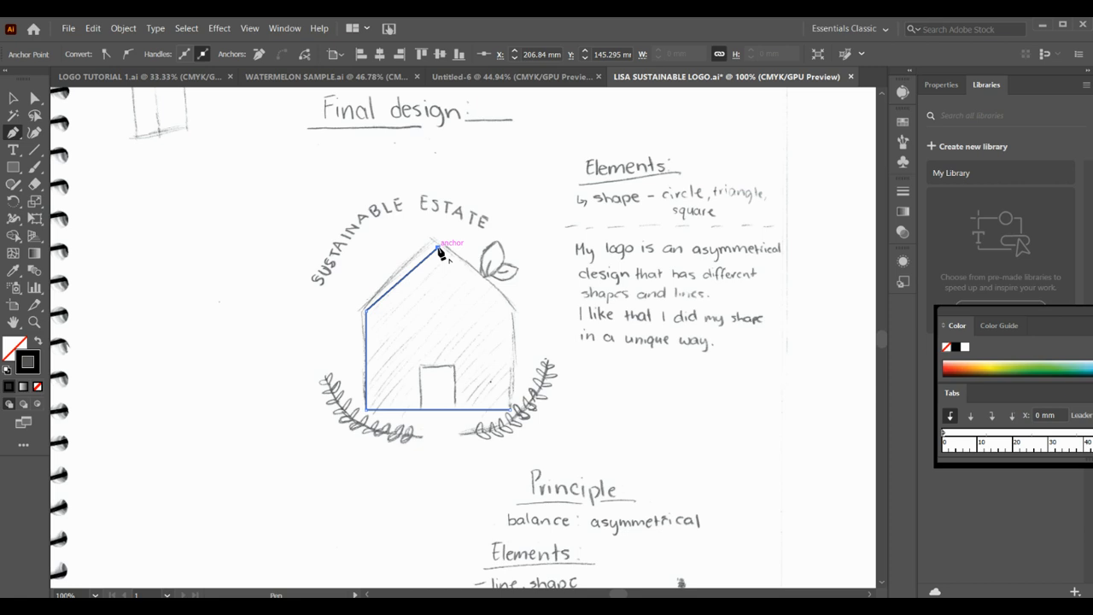
click(513, 309)
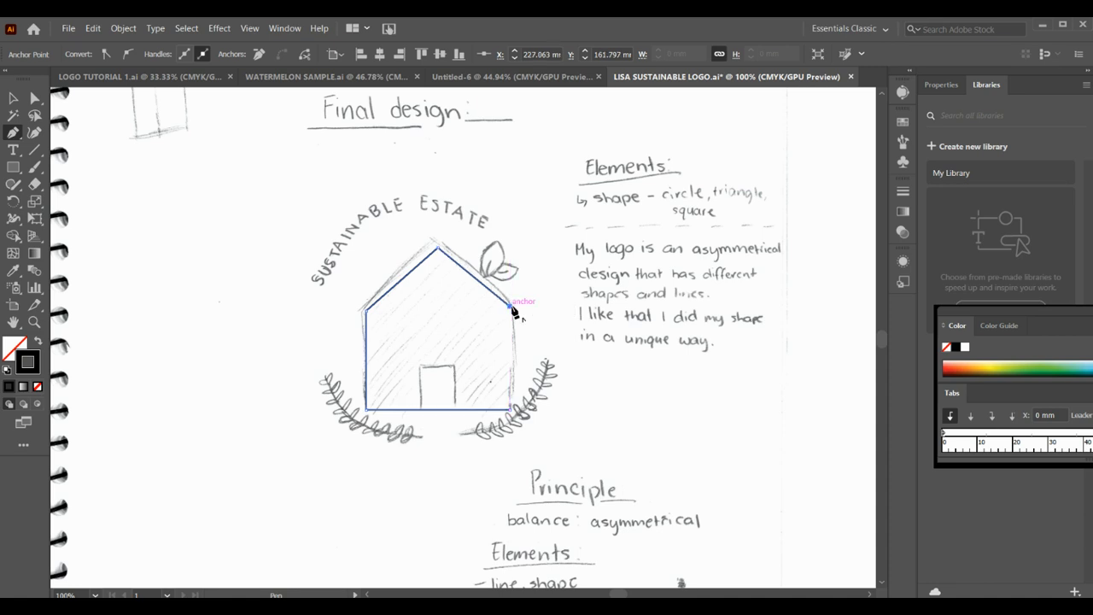
click(511, 411)
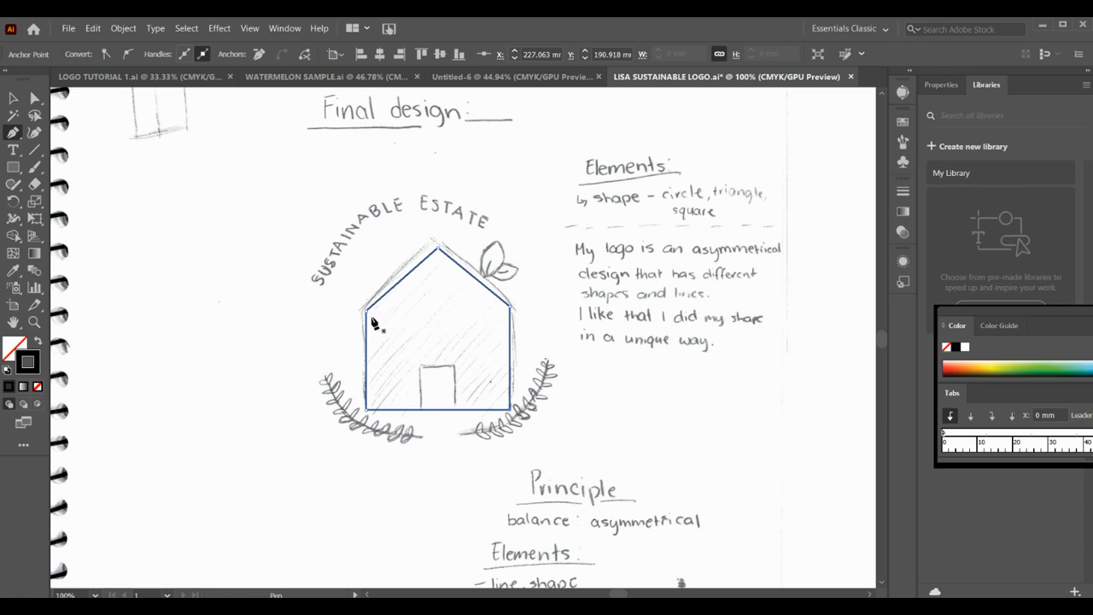
- Show the rulers around the document at 150% zoom
click(35, 322)
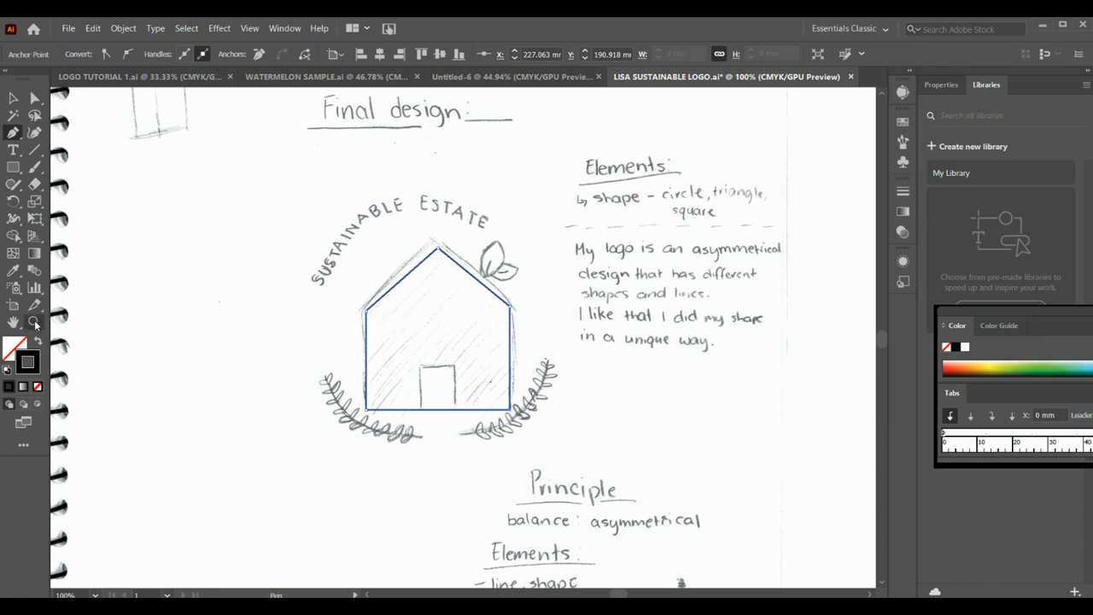
click(398, 319)
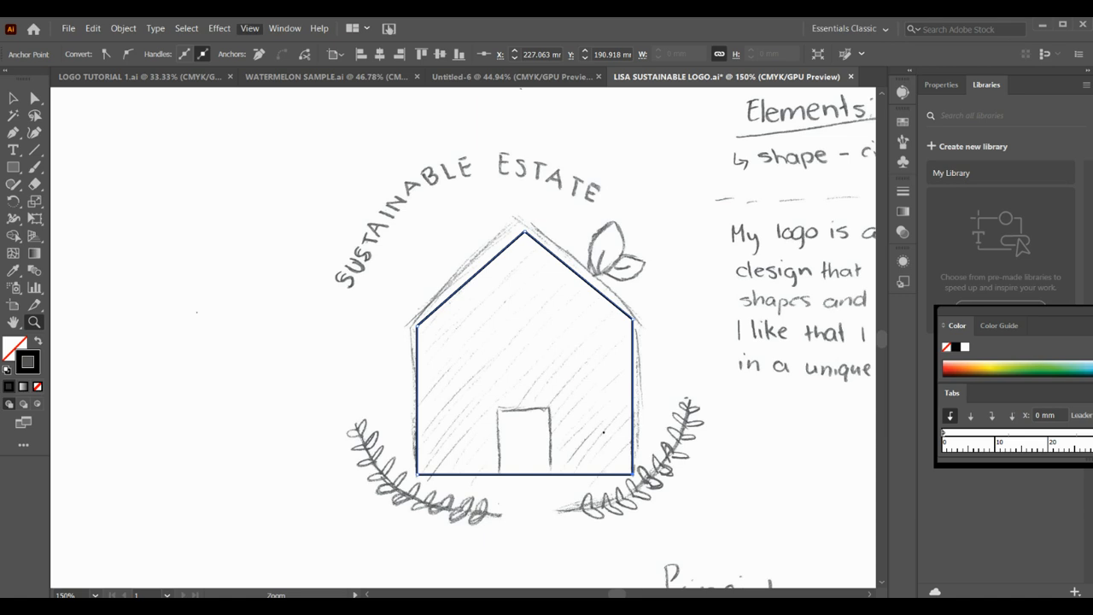
right_click(448, 449)
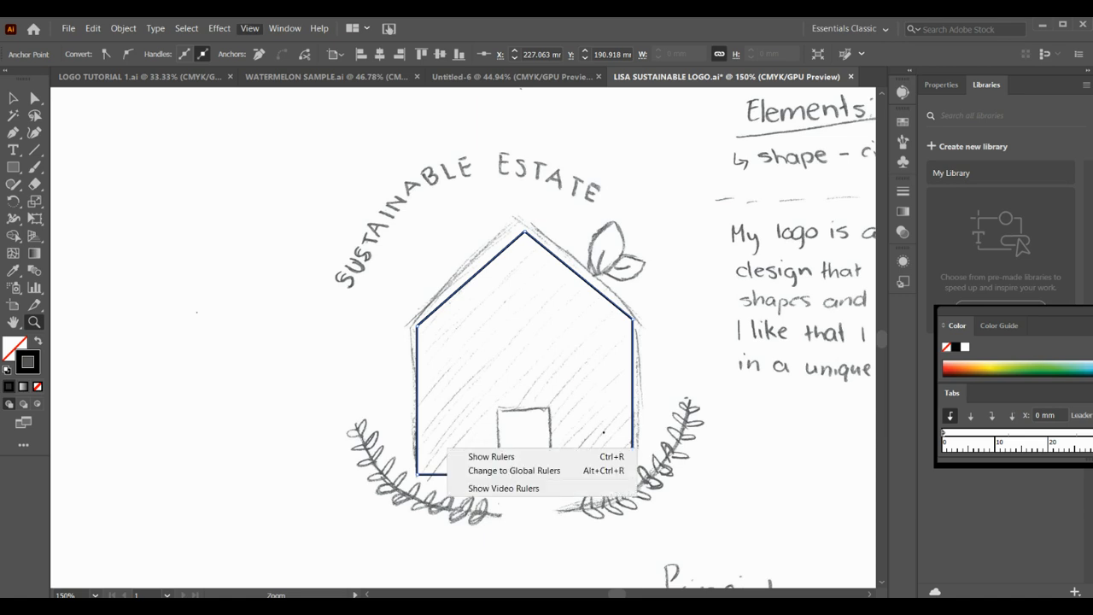
click(489, 457)
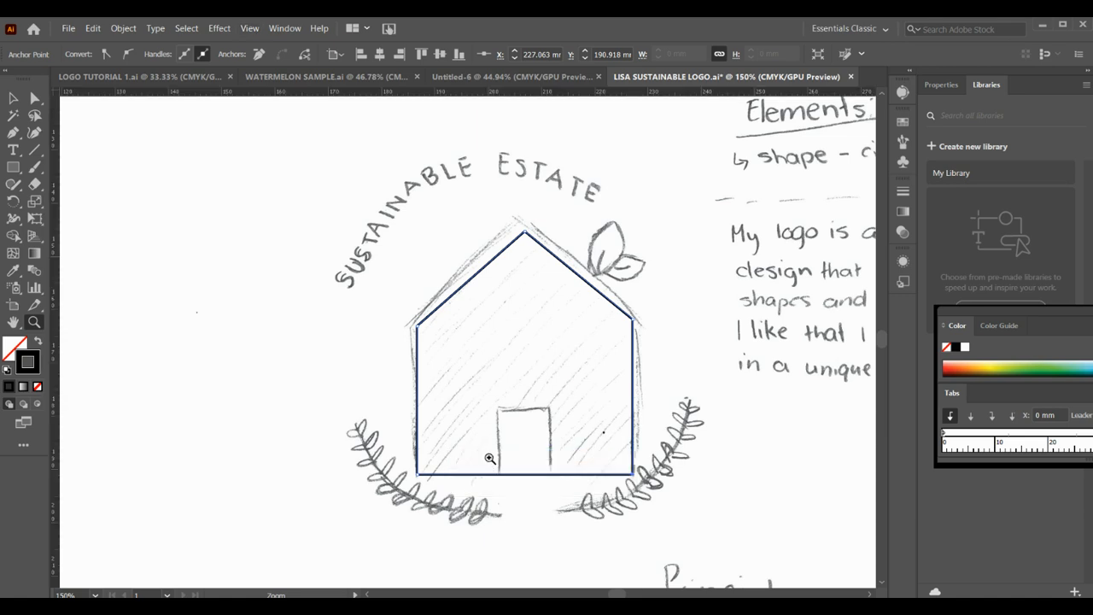
- Place a horizontal guide level with the house outline's left eave corner and lock the guides
drag(327, 91, 329, 94)
click(13, 98)
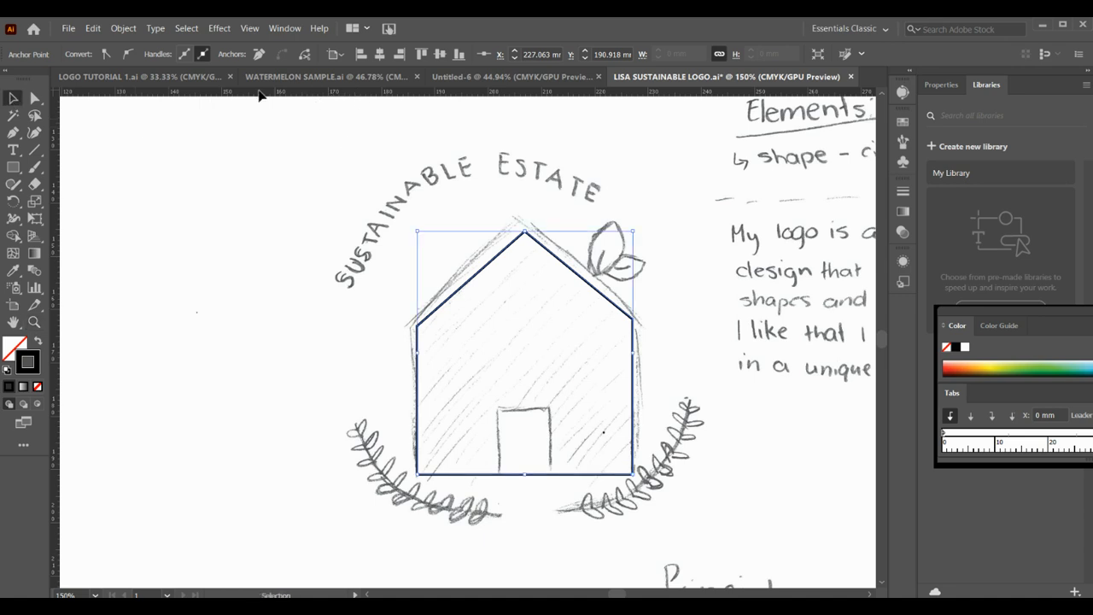
drag(348, 92, 358, 330)
key(ctrl+semicolon)
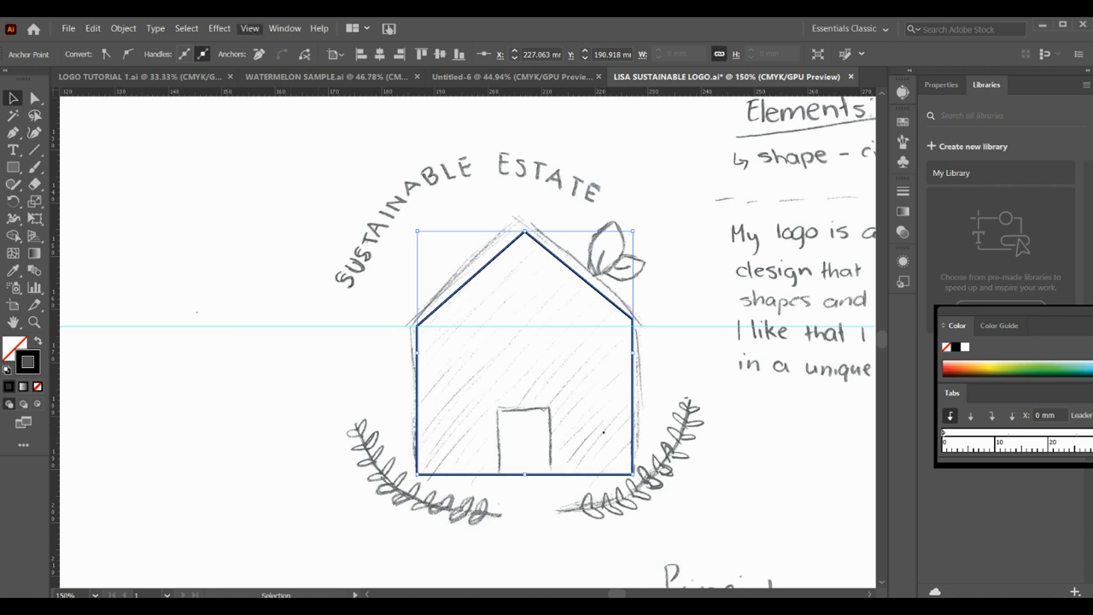
mouse_move(308, 488)
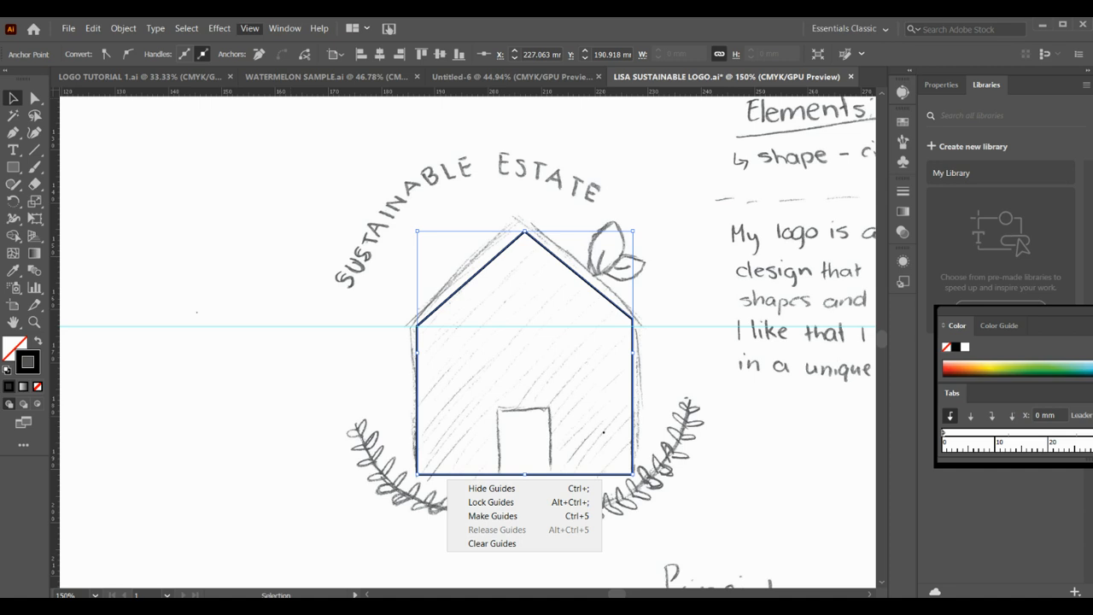
click(491, 502)
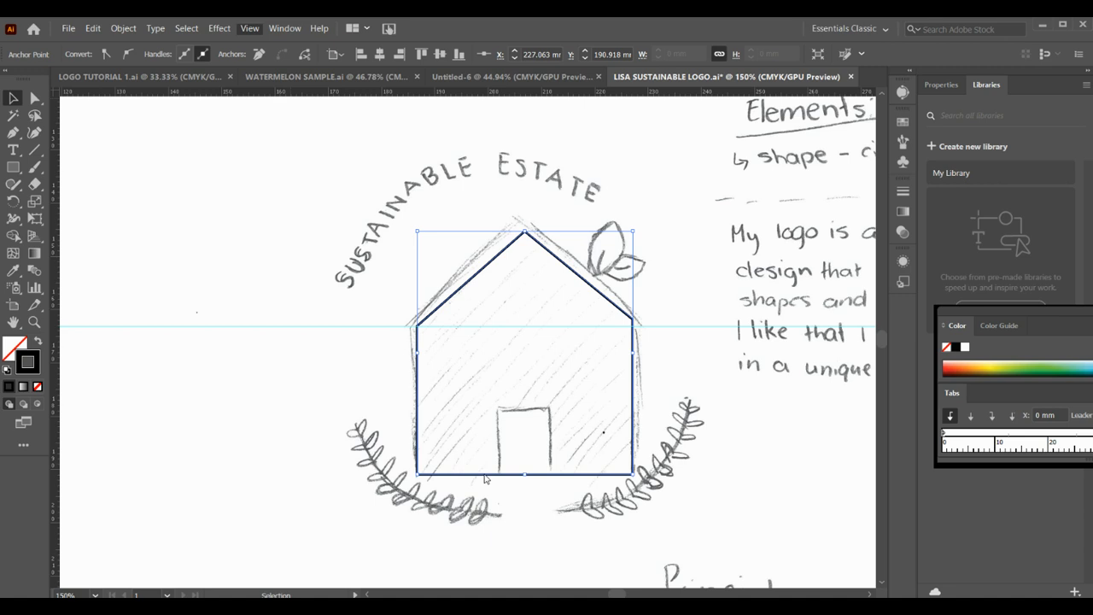
- Move the house outline's right eave anchor straight down about 1.3 mm onto the guide
click(85, 278)
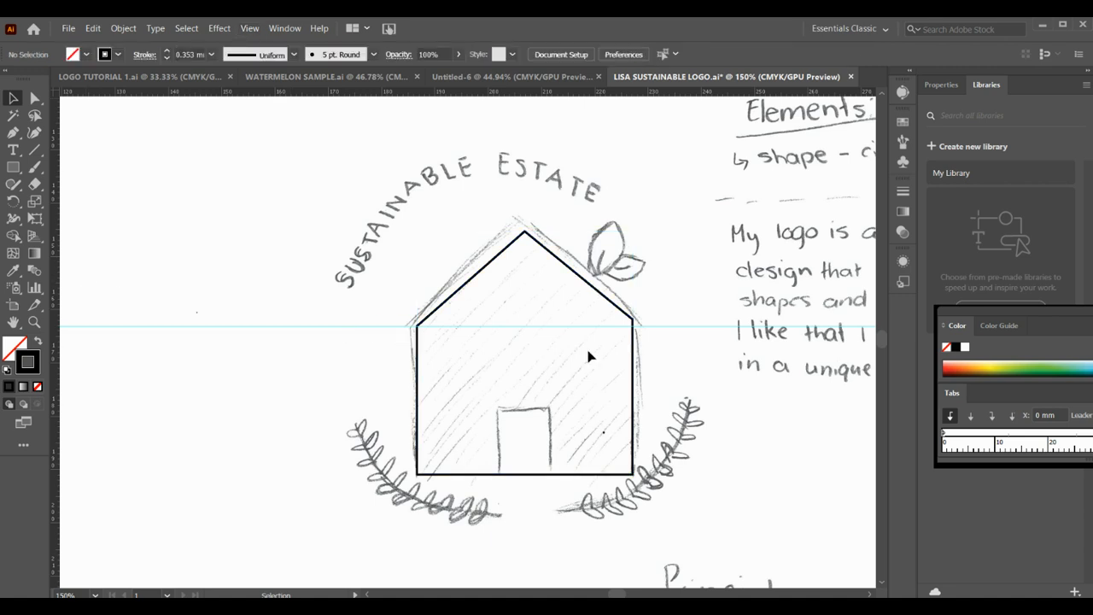
click(35, 100)
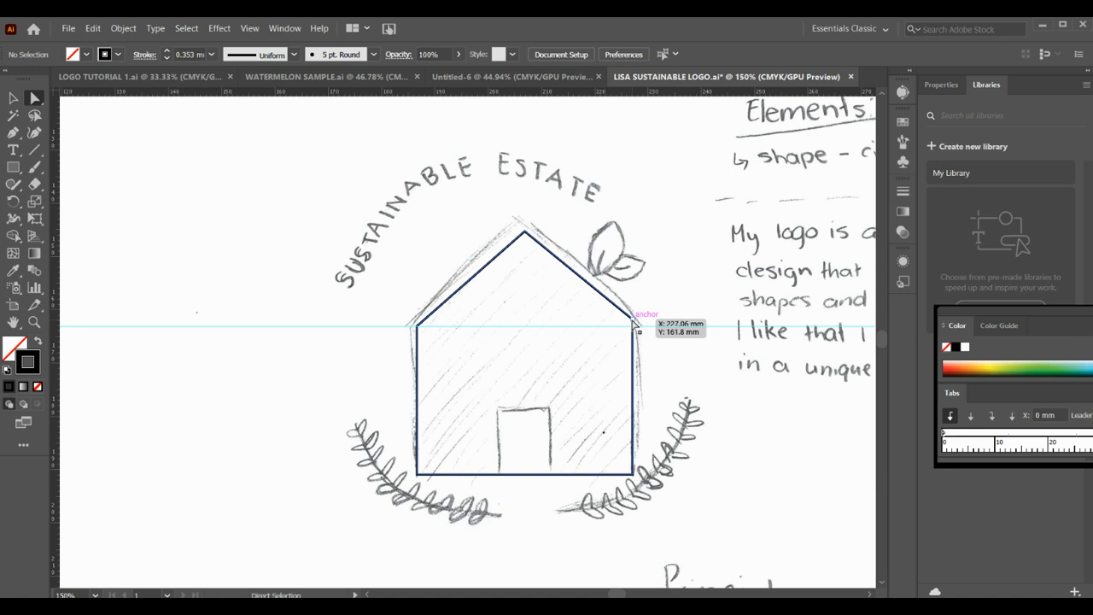
click(634, 322)
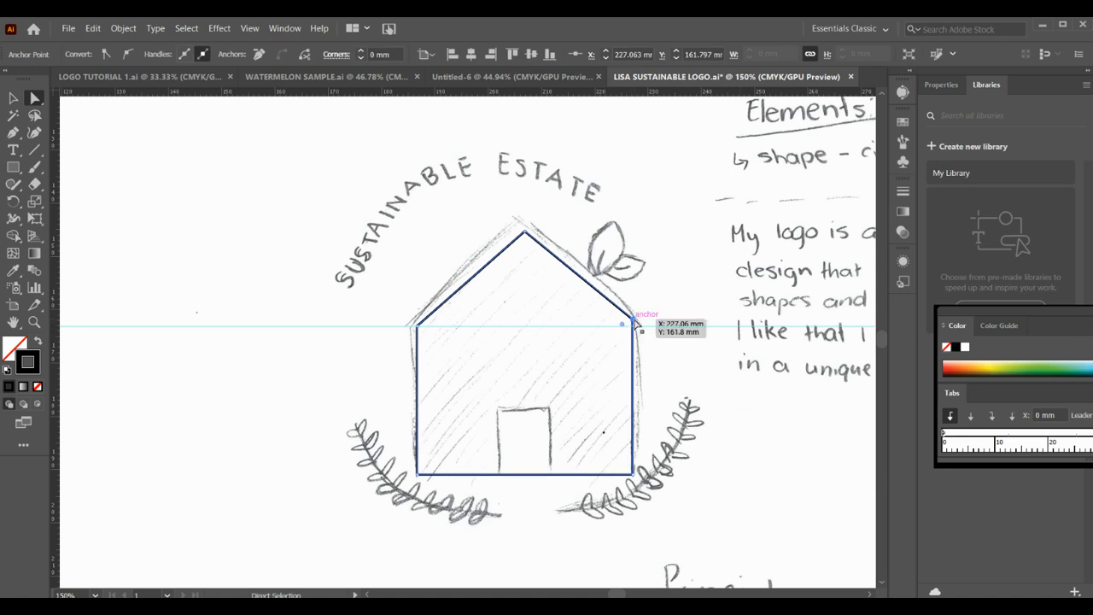
drag(636, 322, 634, 331)
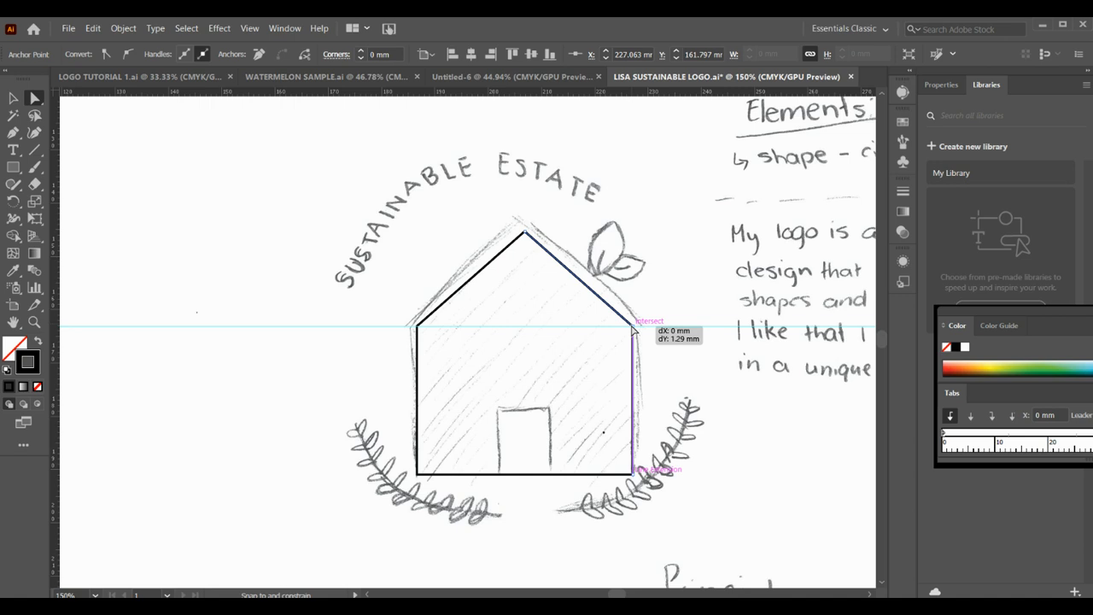
drag(633, 329, 632, 330)
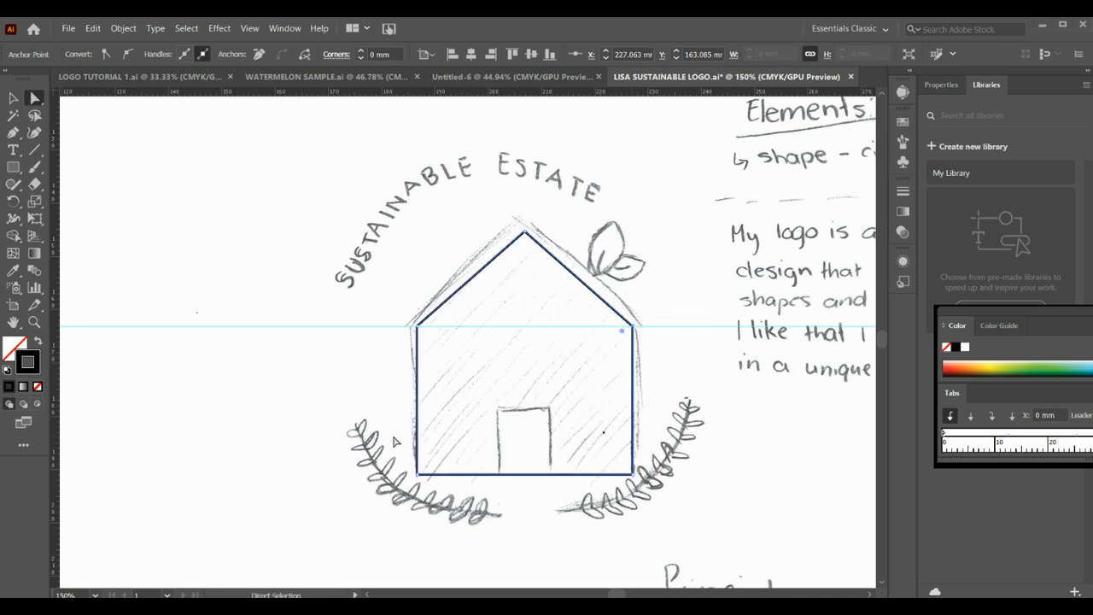
- Draw a door rectangle about 10 mm wide and 14 mm high over the sketched door, extending slightly below the house's base
click(14, 170)
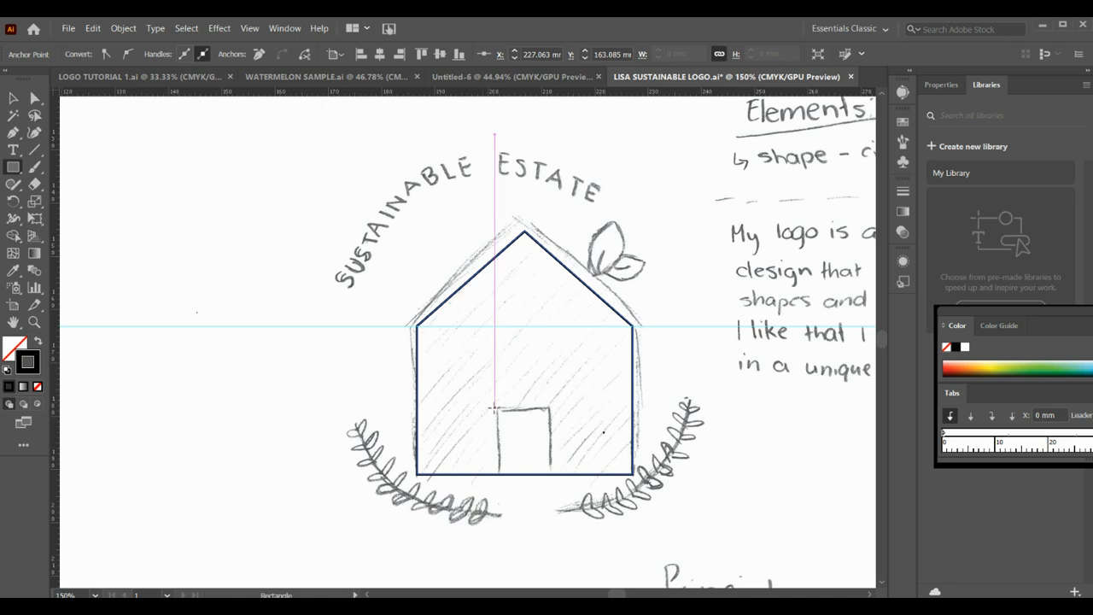
drag(498, 408, 553, 484)
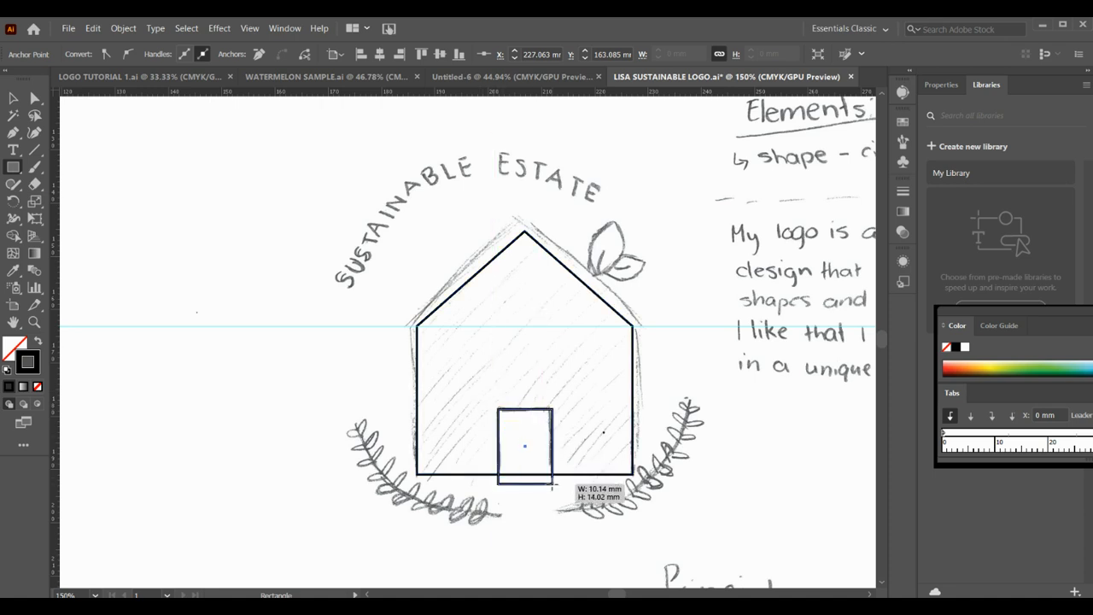
drag(553, 484, 555, 485)
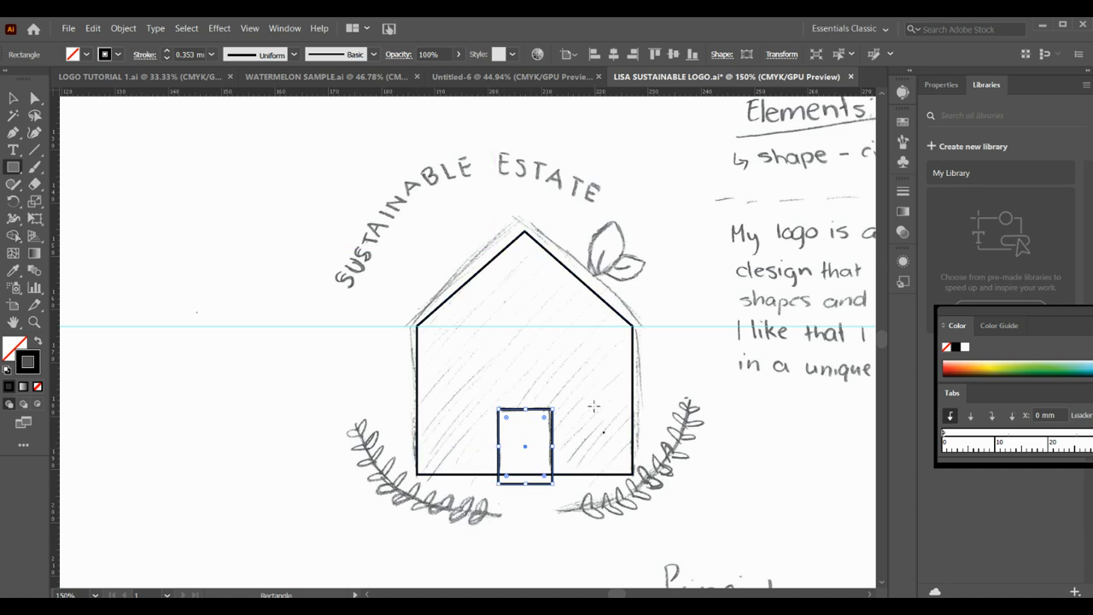
- Align the horizontal centres of the door rectangle and the house outline, and deselect them
click(14, 97)
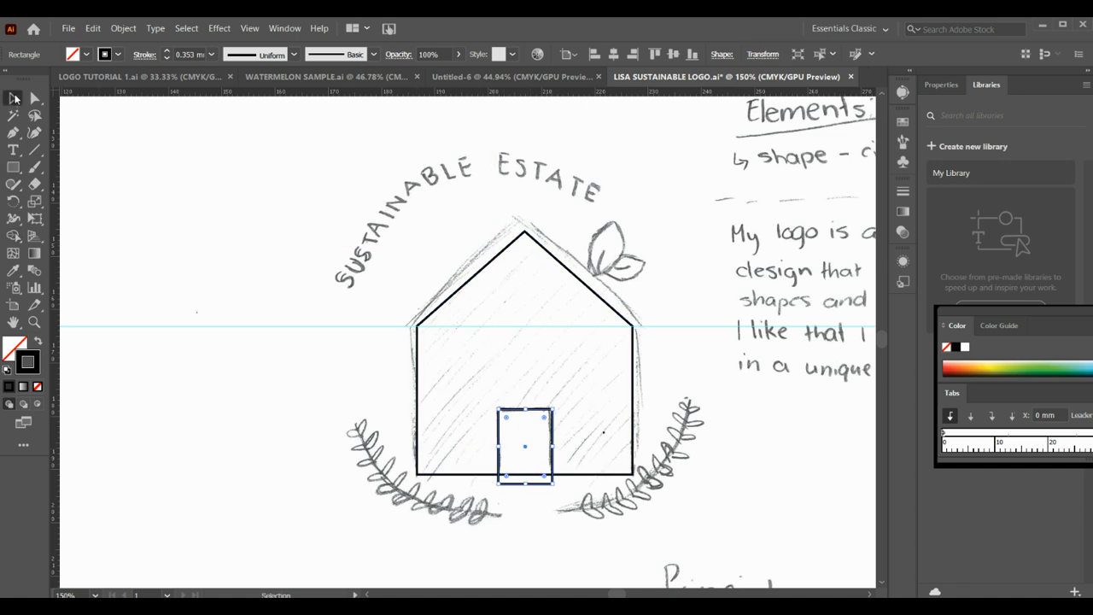
click(468, 480)
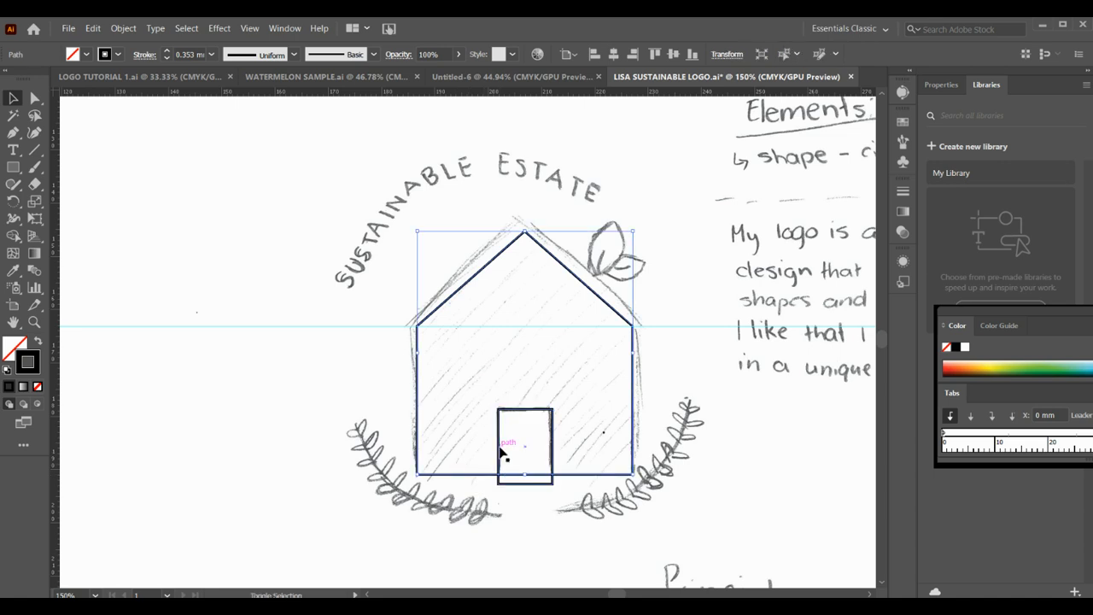
shift+click(500, 450)
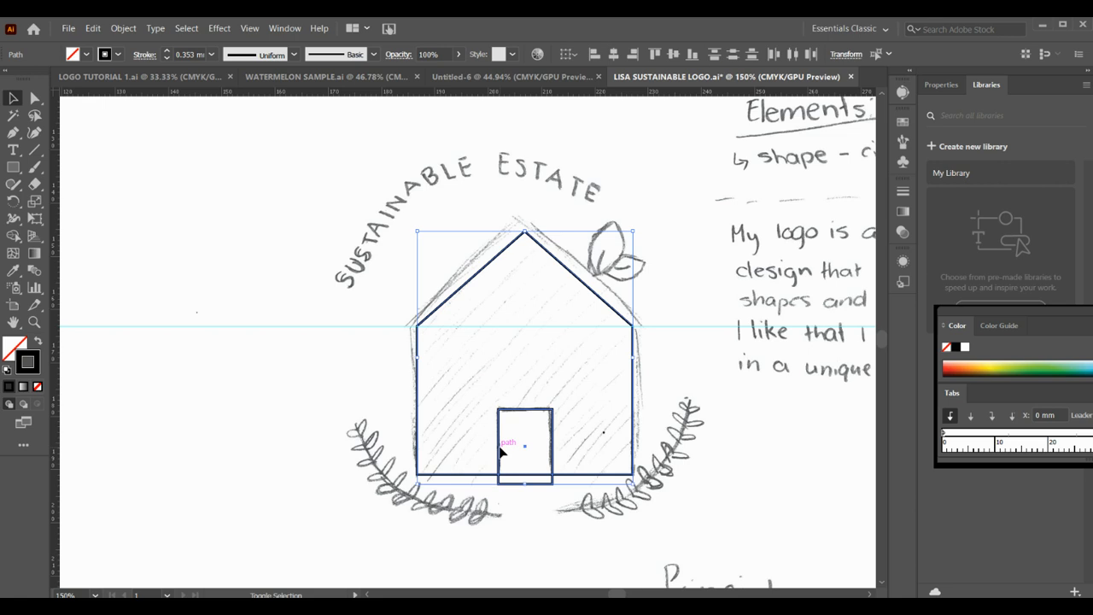
click(614, 54)
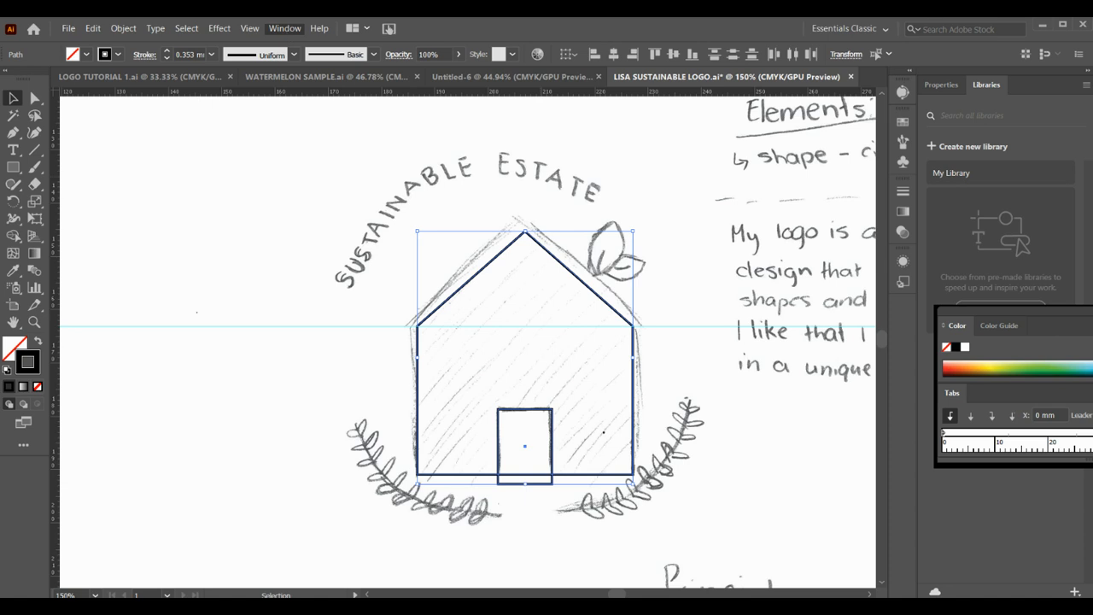
mouse_move(314, 83)
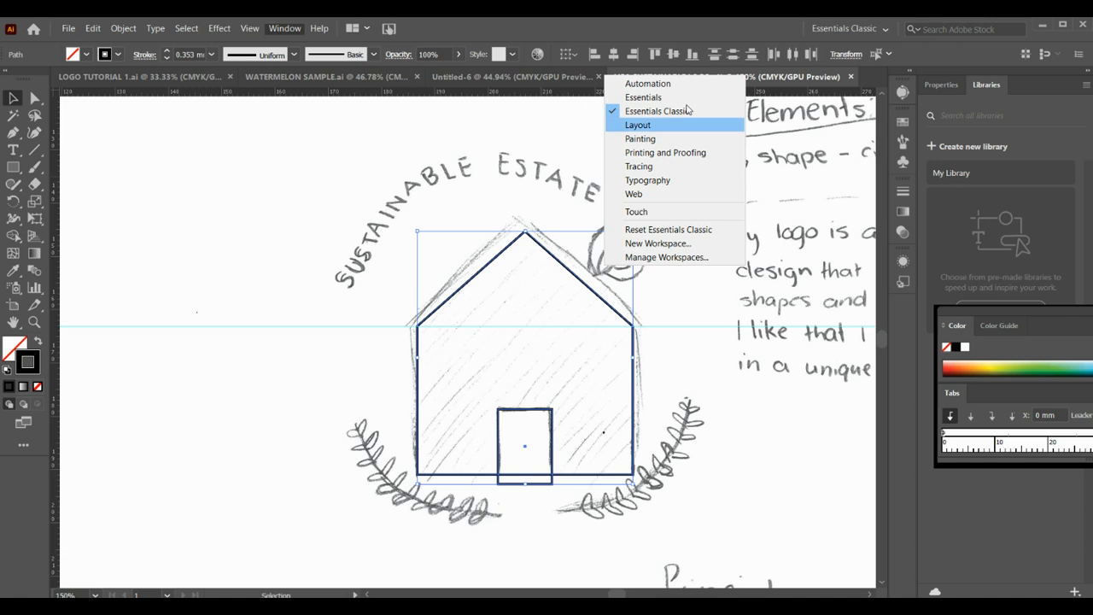
click(256, 208)
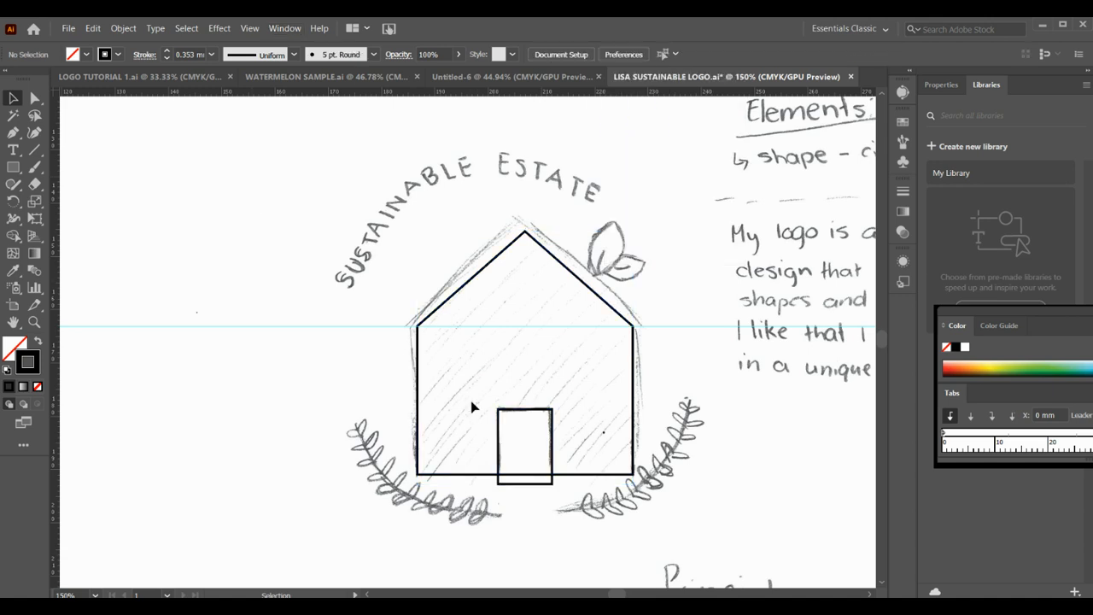
- Use Shape Builder on the door rectangle and house outline to cut the door shape out of the house, and deselect them
click(502, 439)
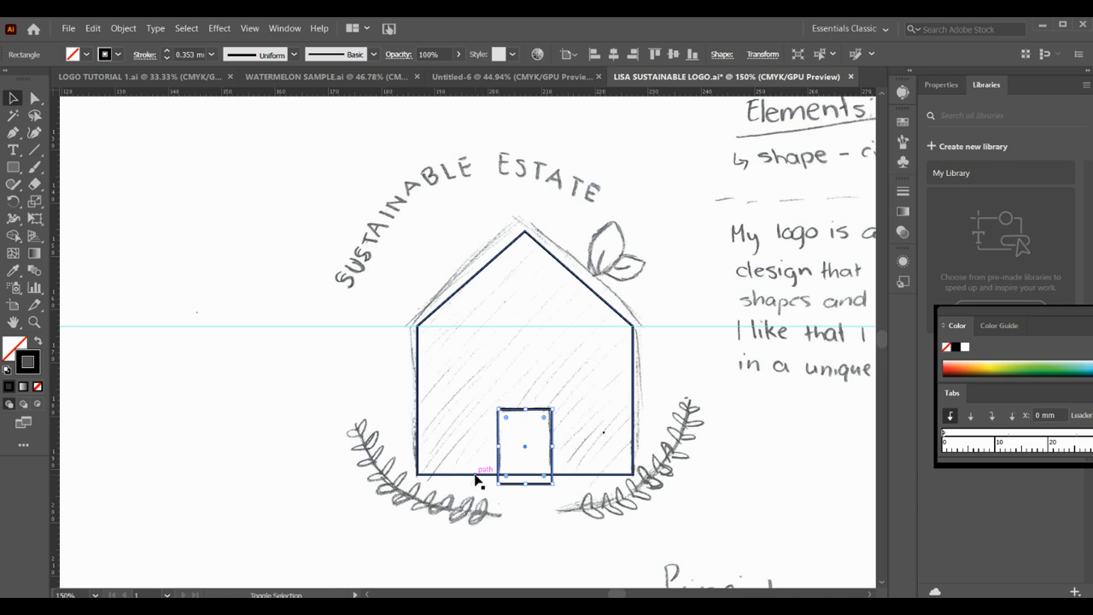
shift+click(477, 476)
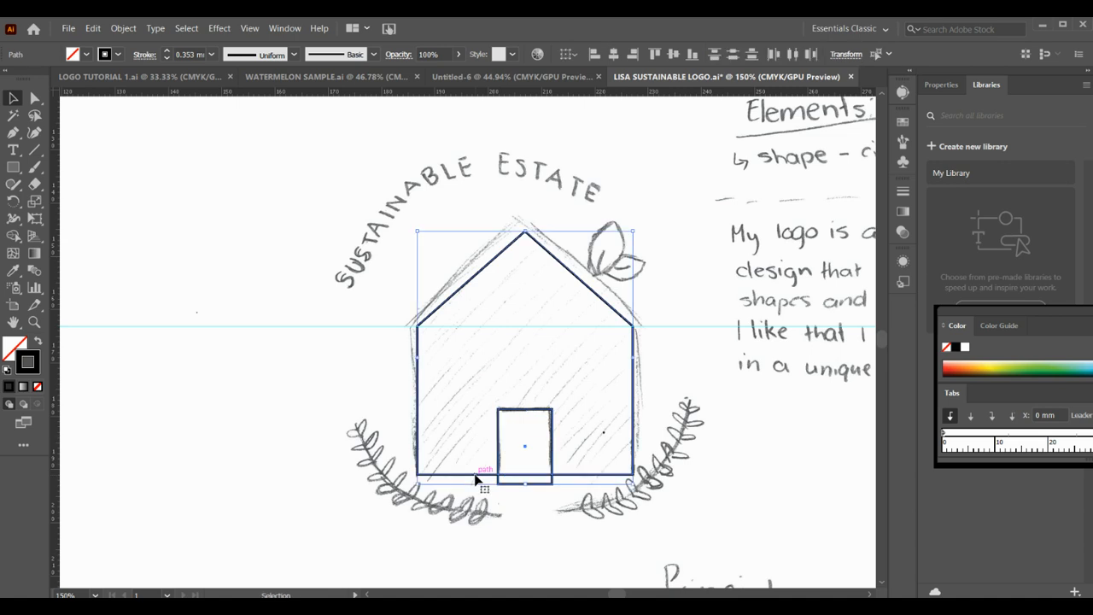
click(13, 237)
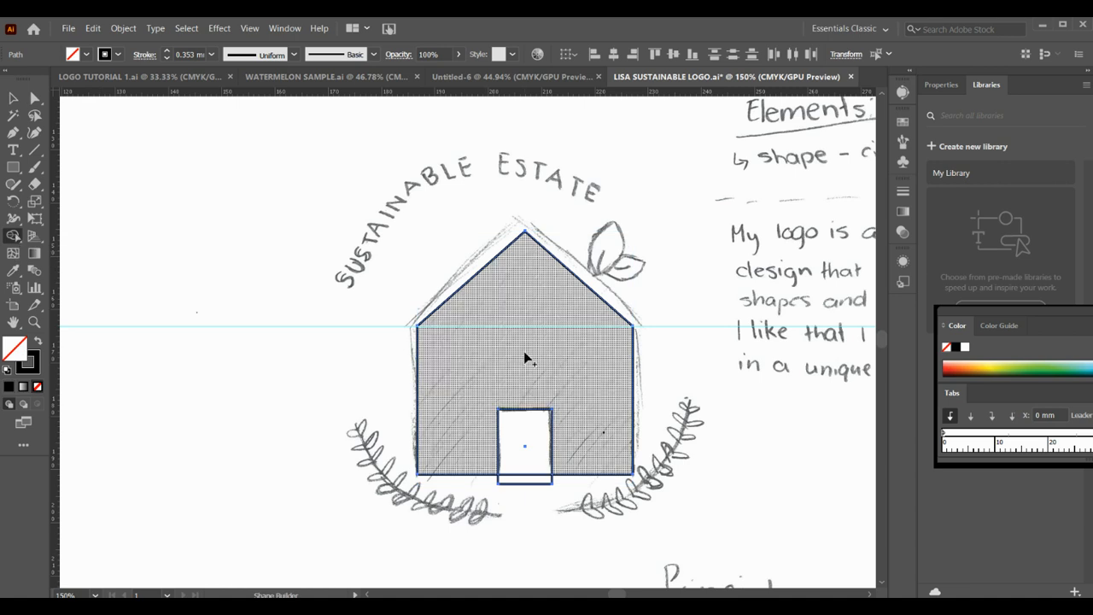
click(524, 353)
click(35, 98)
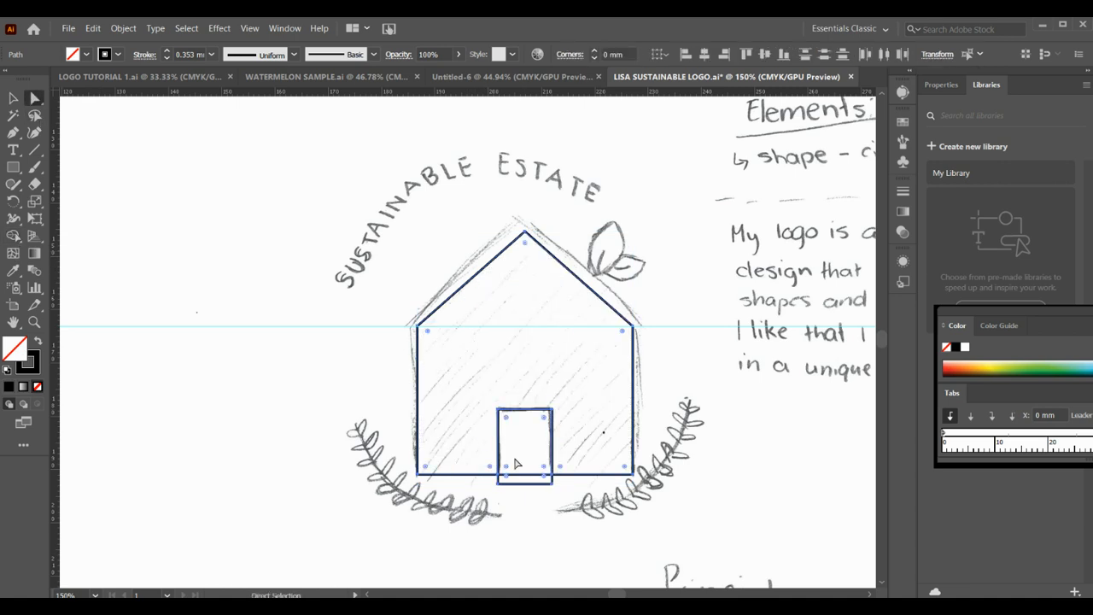
click(540, 504)
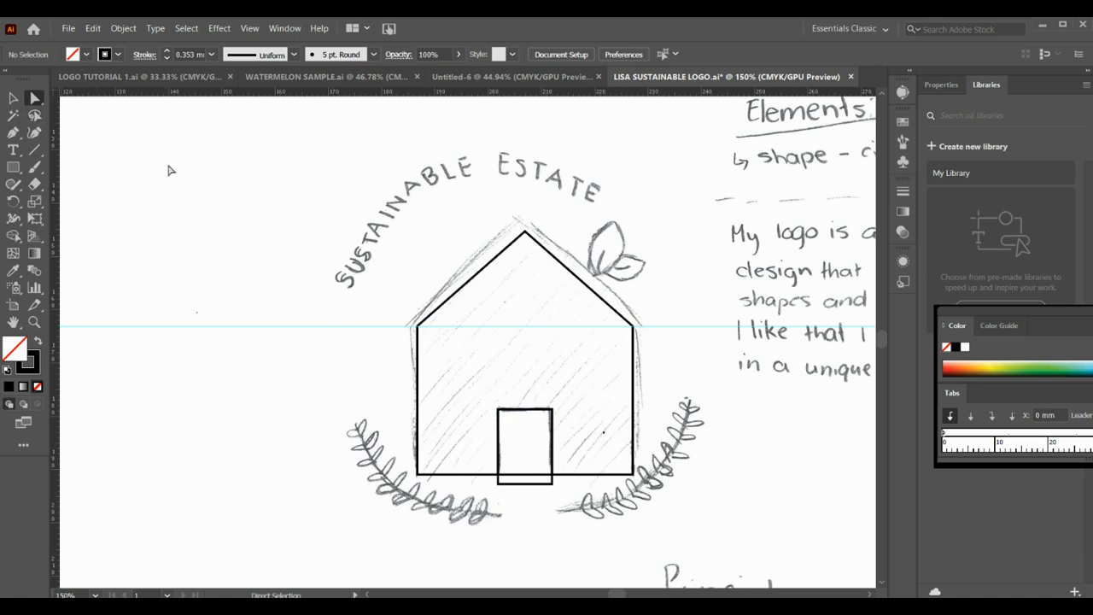
- Delete the door piece protruding below the house's base and the remaining door shape, leaving an open doorway
click(526, 483)
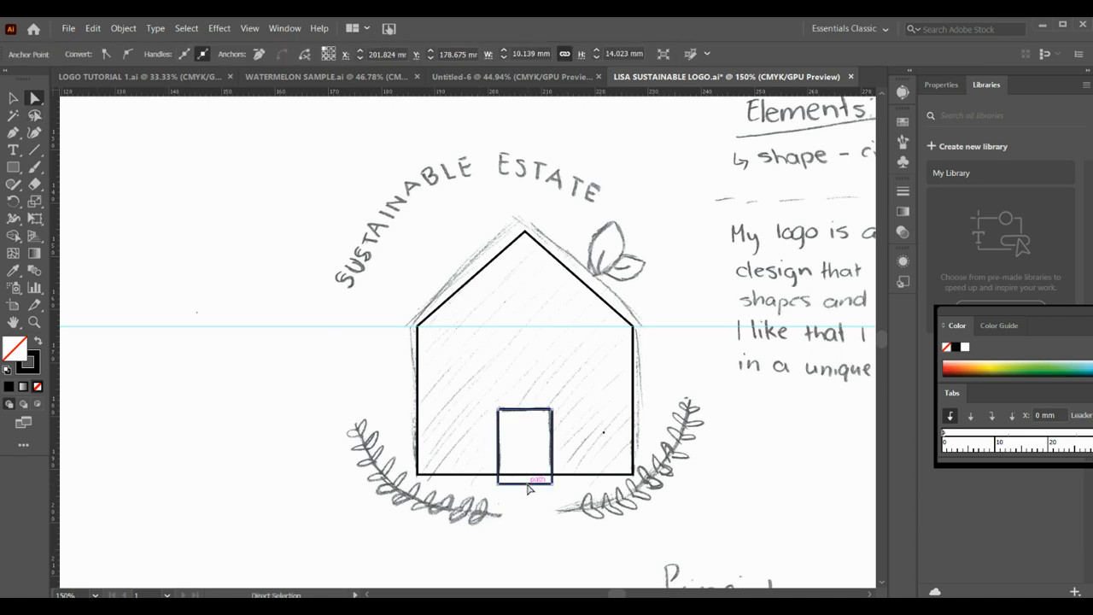
key(Delete)
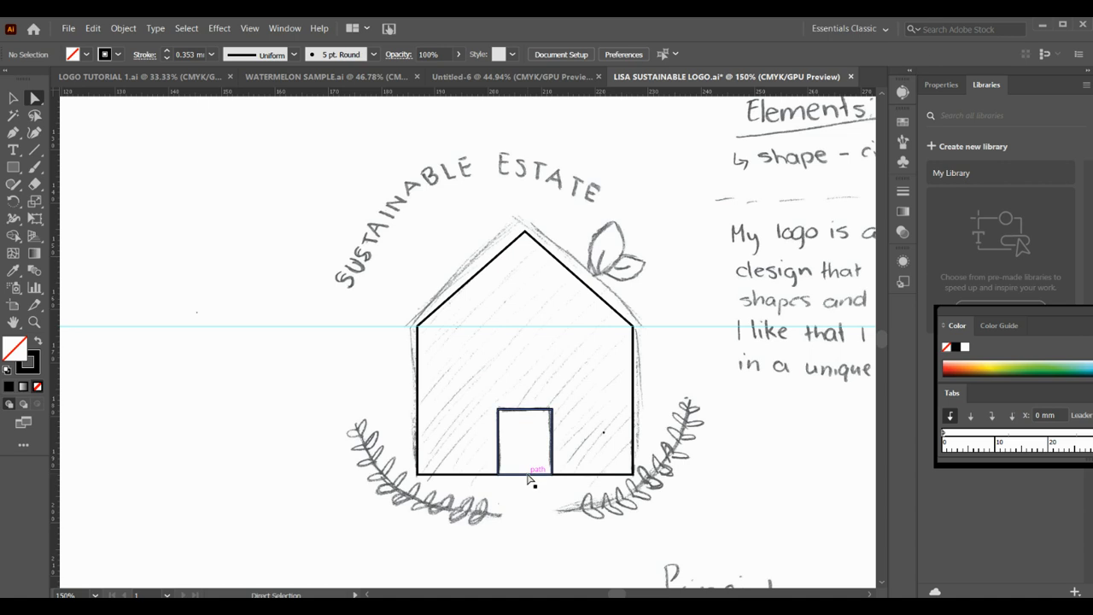
click(527, 476)
key(Delete)
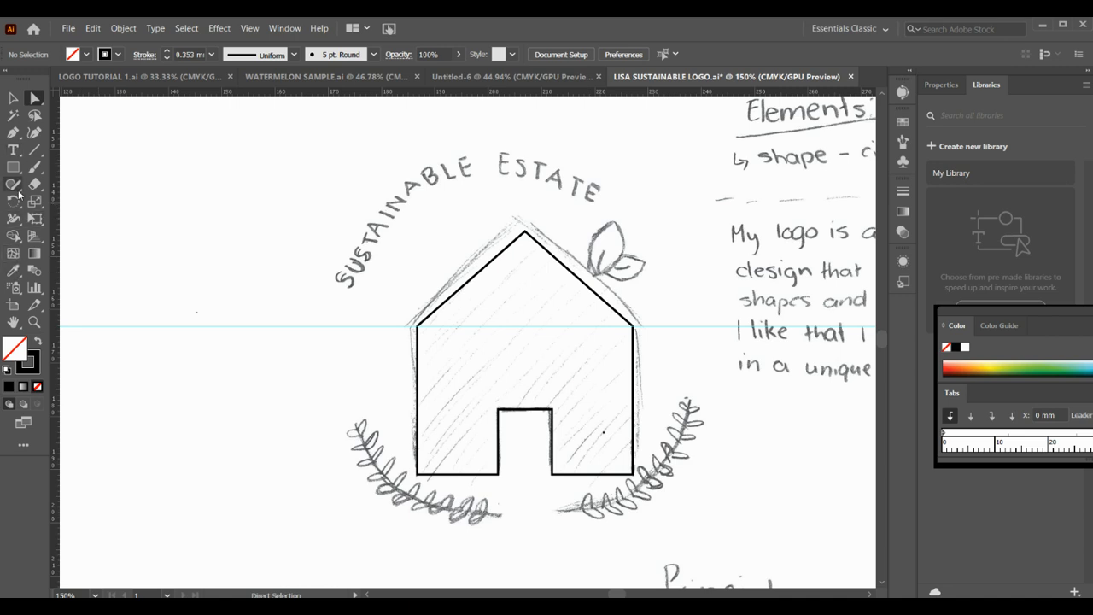
- Trace the larger sketched leaf above the roof's right slope as a closed Pen path about 6.4 mm wide and 10.2 mm high
click(34, 322)
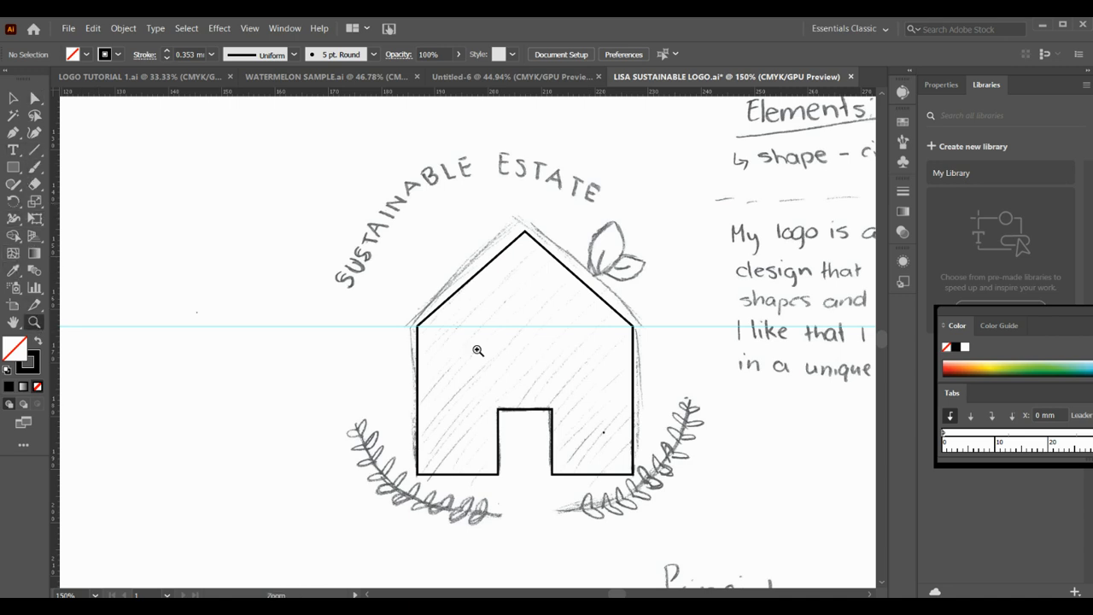
click(640, 239)
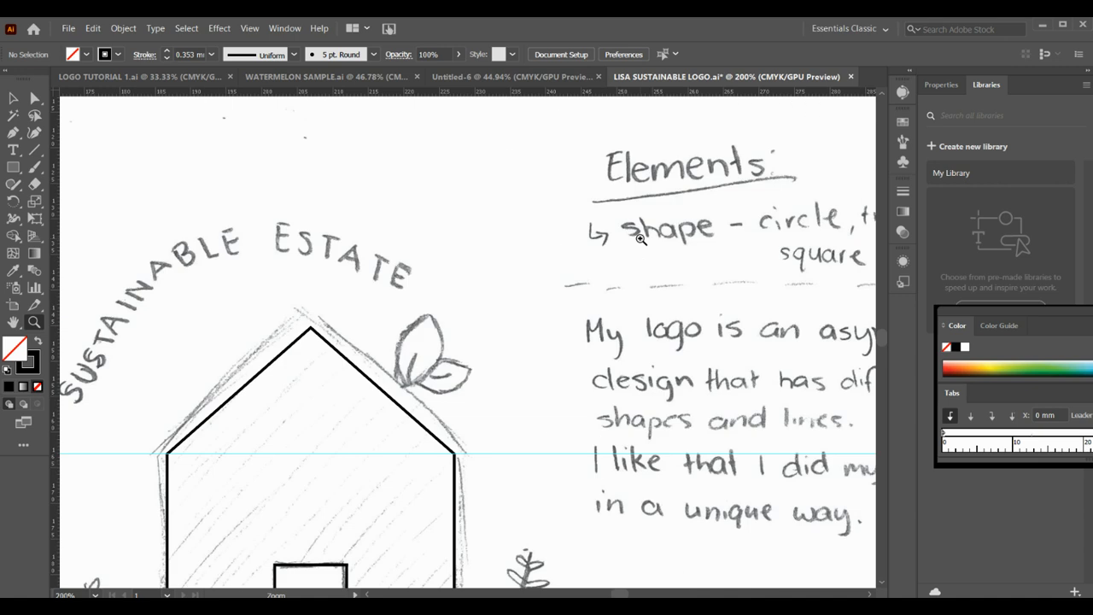
click(375, 357)
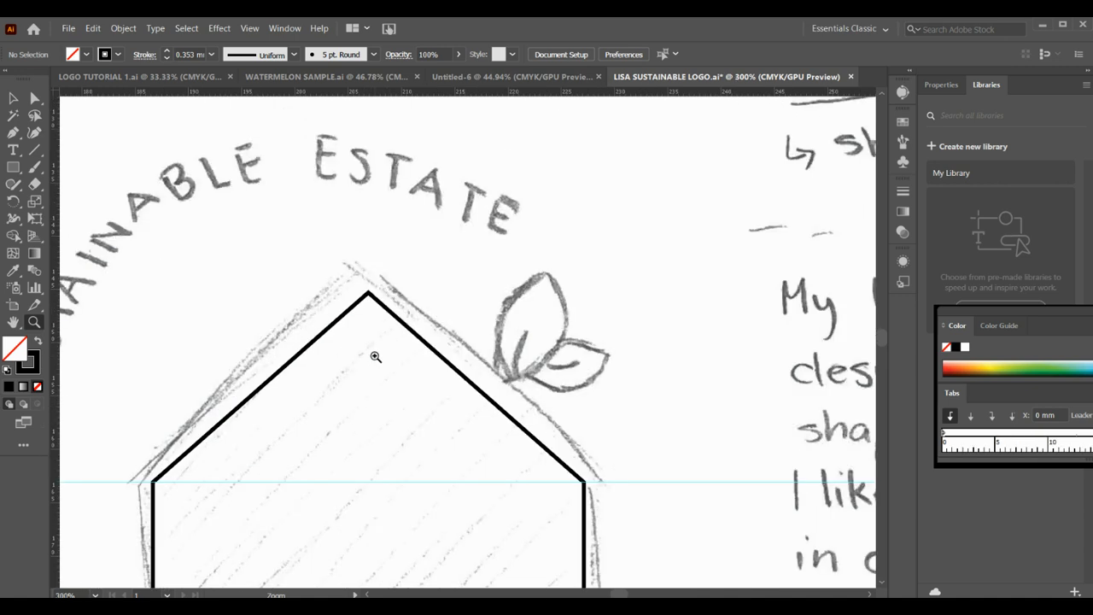
click(11, 134)
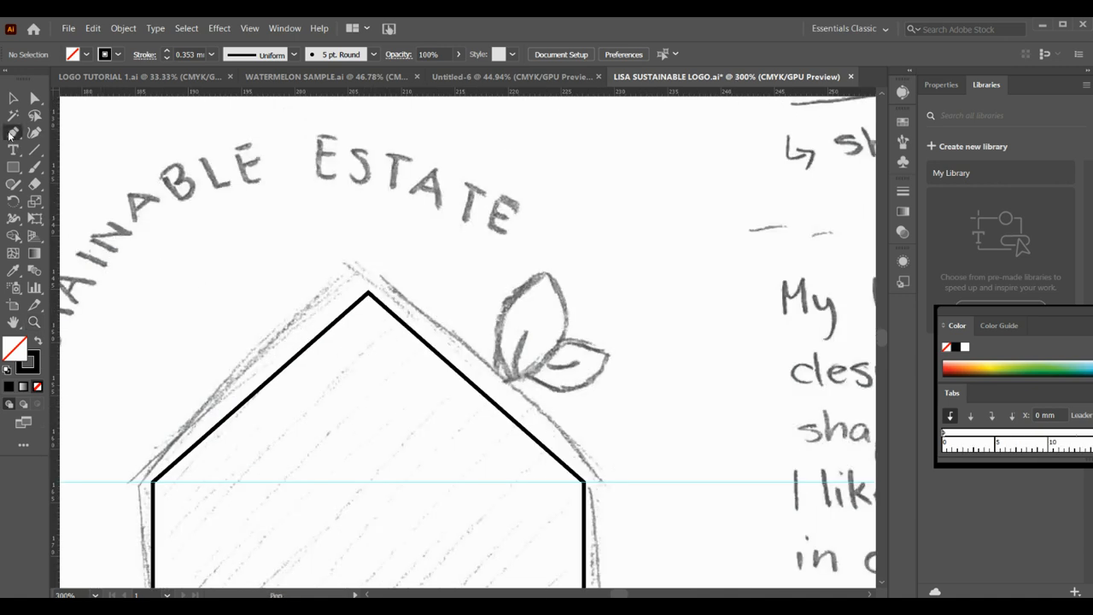
click(511, 381)
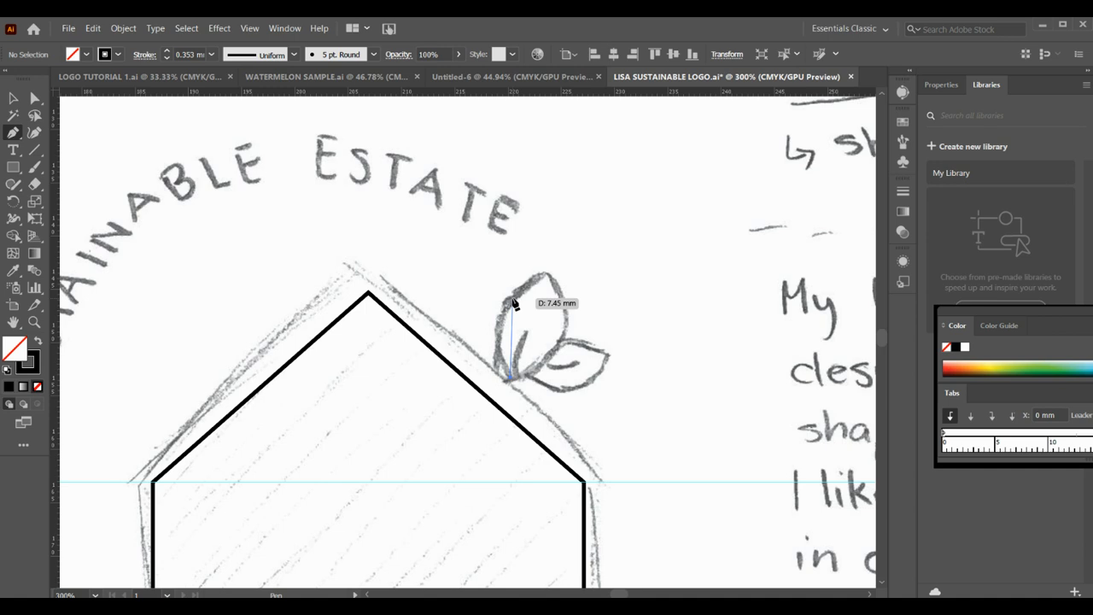
drag(513, 303, 544, 273)
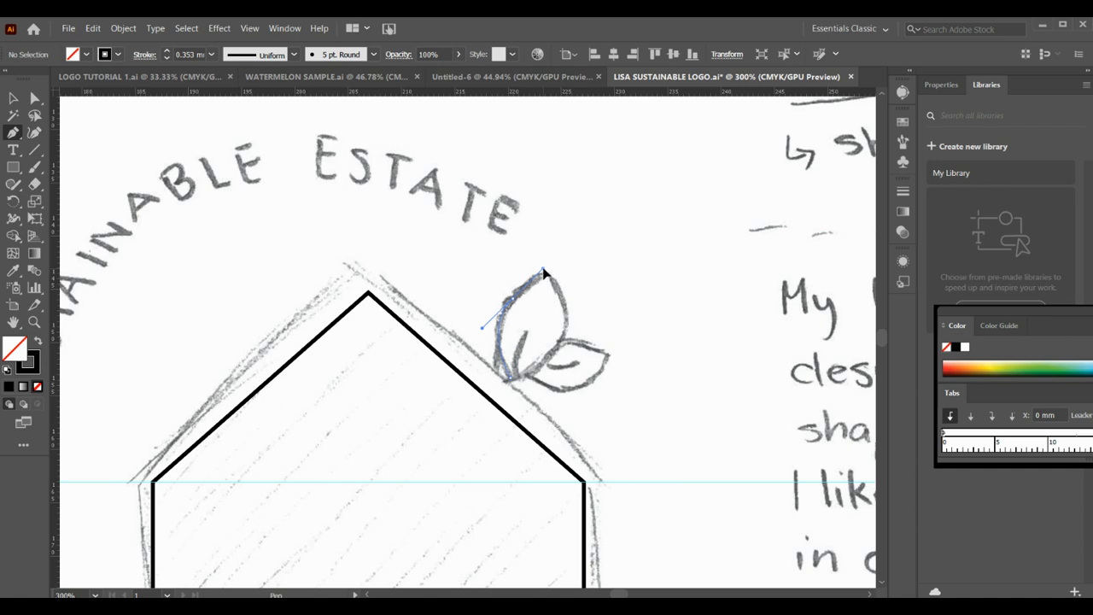
drag(544, 273, 548, 271)
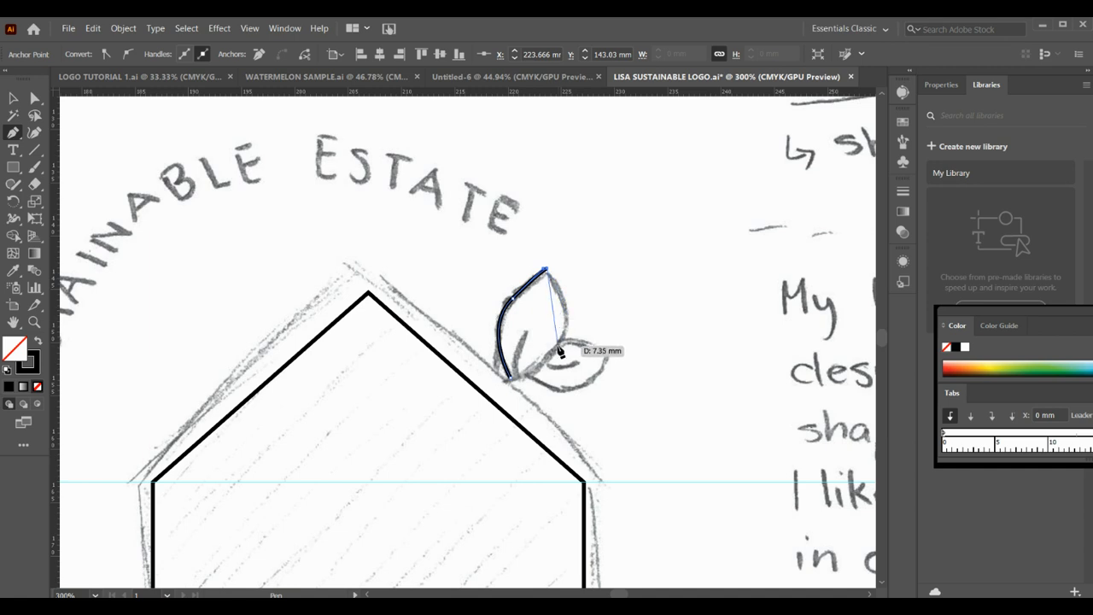
drag(556, 348, 527, 389)
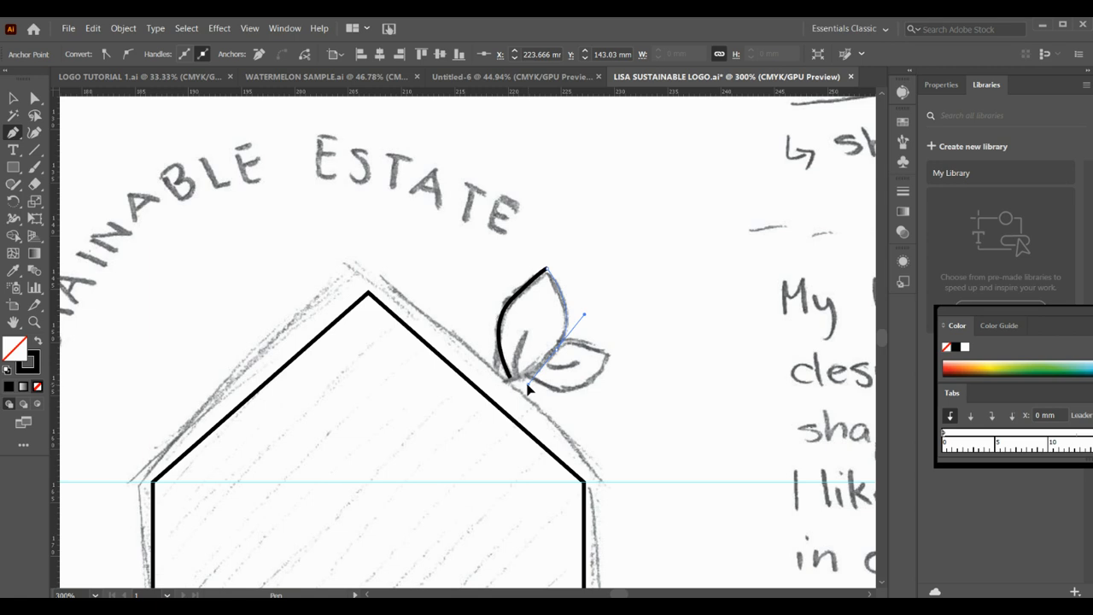
drag(528, 389, 530, 381)
drag(529, 381, 531, 381)
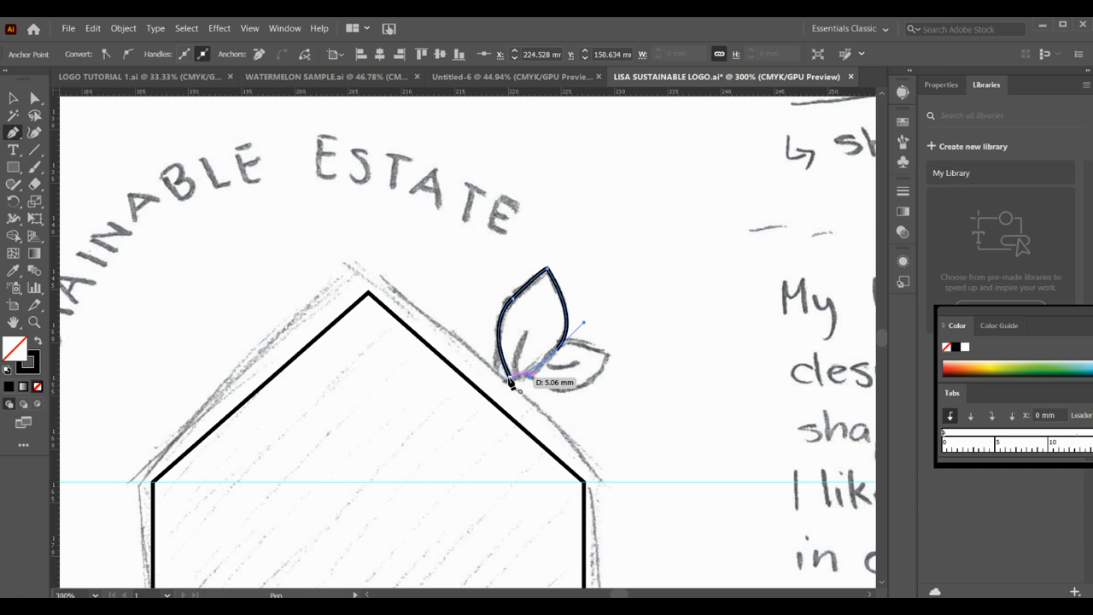
click(510, 384)
- Trace the smaller sketched leaf as a closed Pen path starting at its pointed tip and overlapping the larger leaf's lower right edge
click(607, 356)
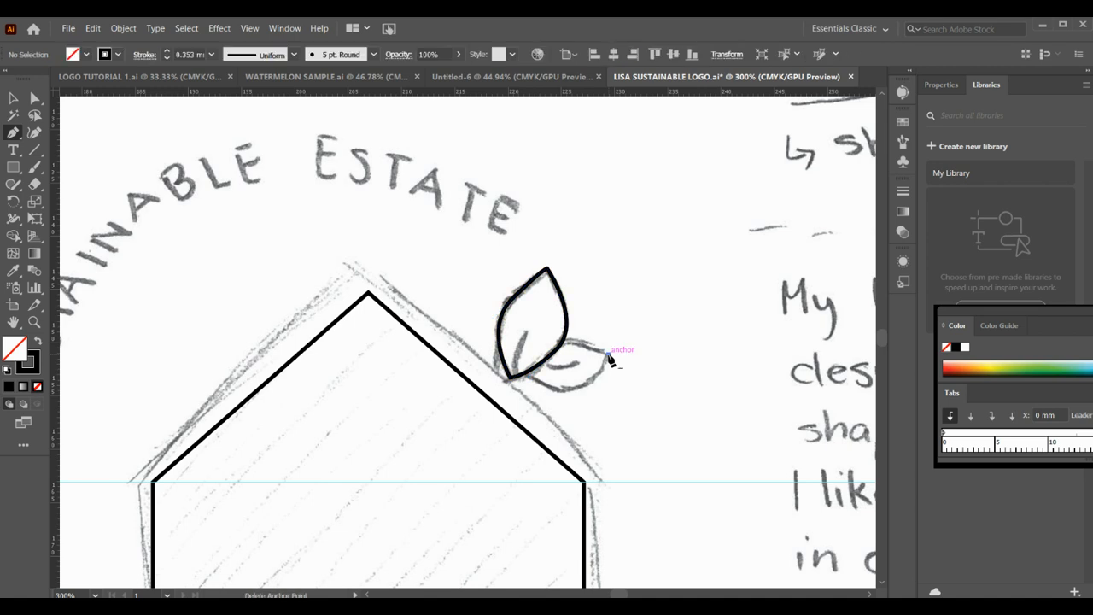
drag(553, 393, 518, 377)
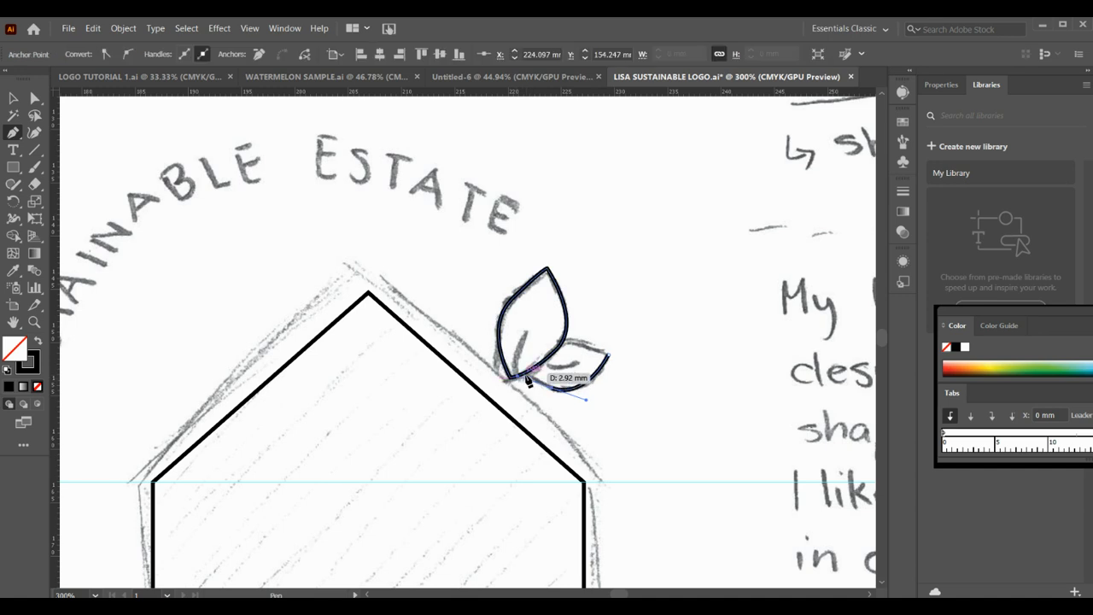
click(527, 379)
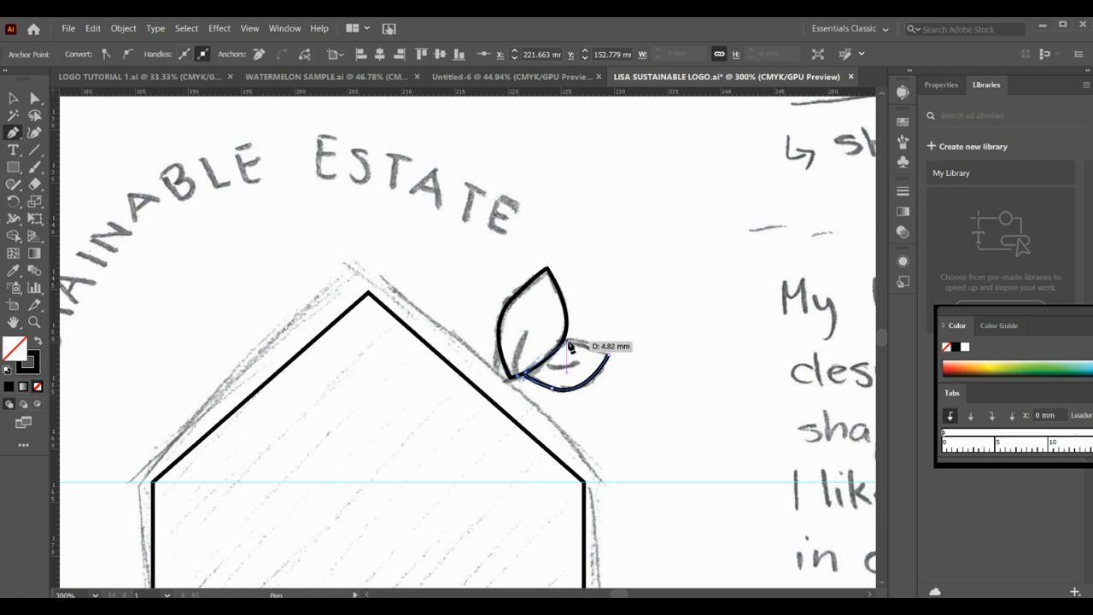
drag(568, 342, 586, 345)
click(607, 355)
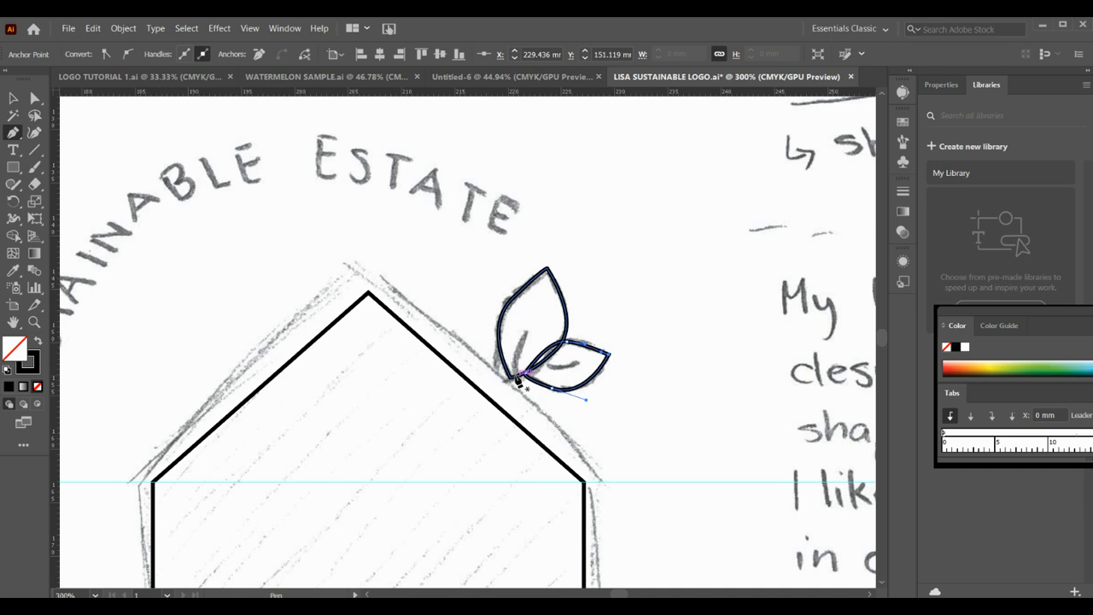
- Draw a short curved vein inside each of the two leaves with the Pen tool, following the sketch, and deselect the paths
drag(515, 376, 538, 315)
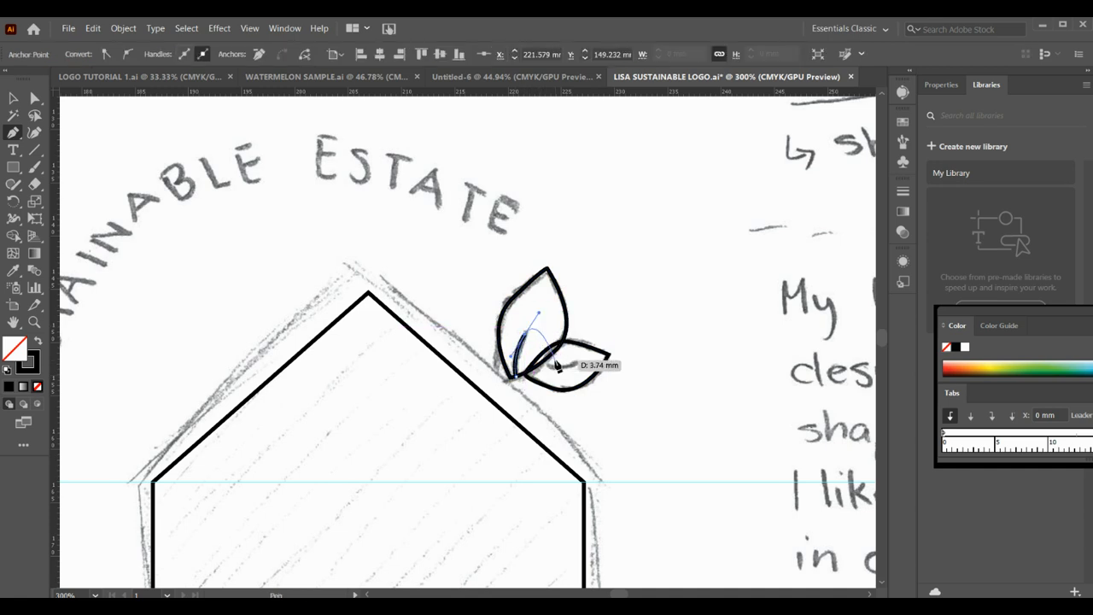
click(34, 99)
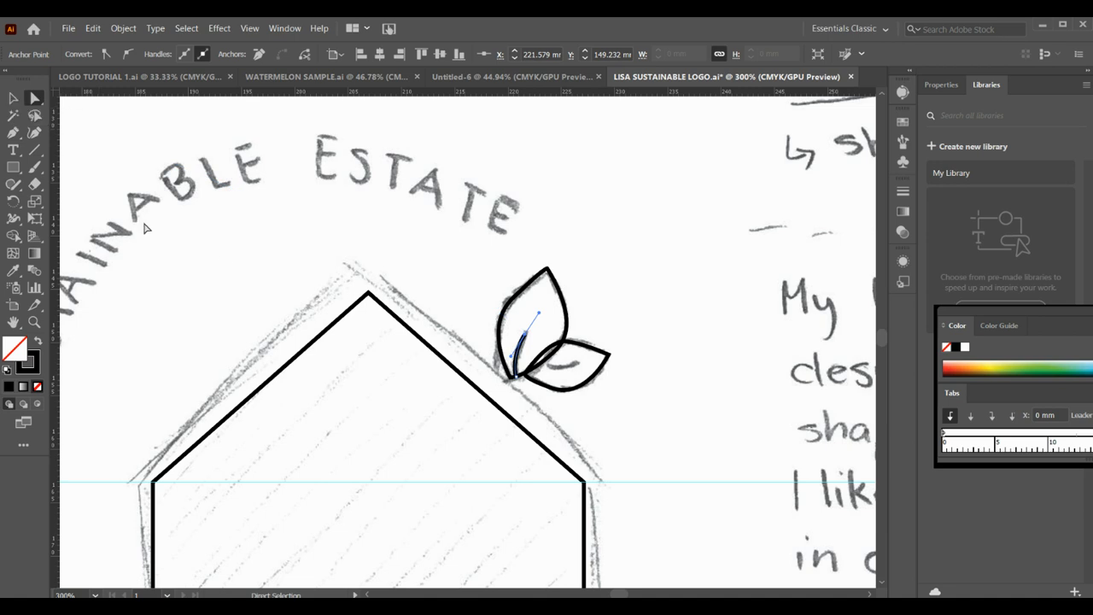
click(14, 135)
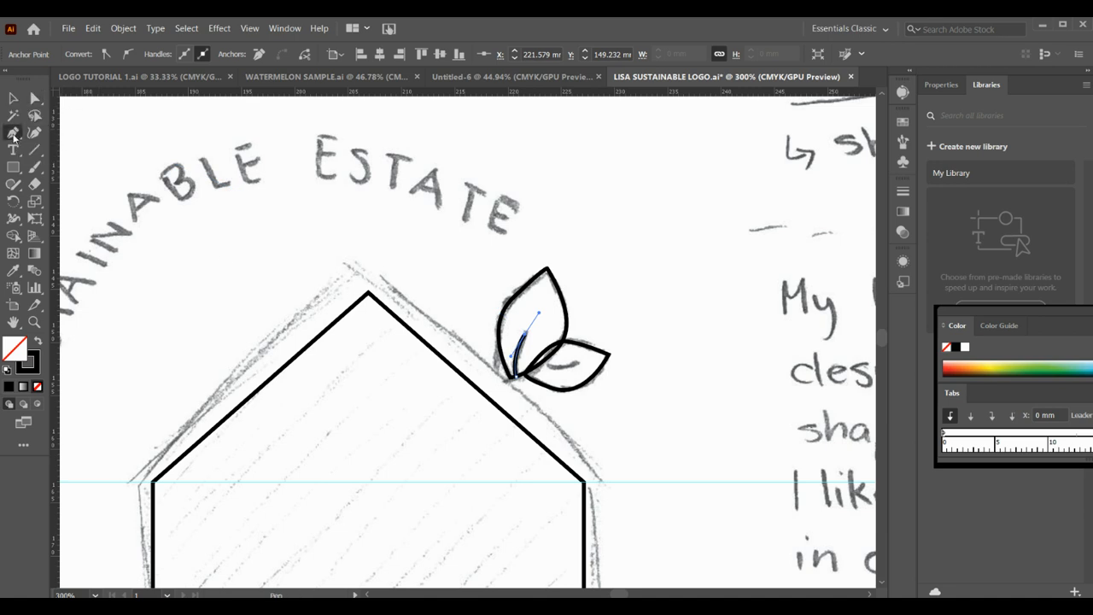
click(545, 365)
click(579, 363)
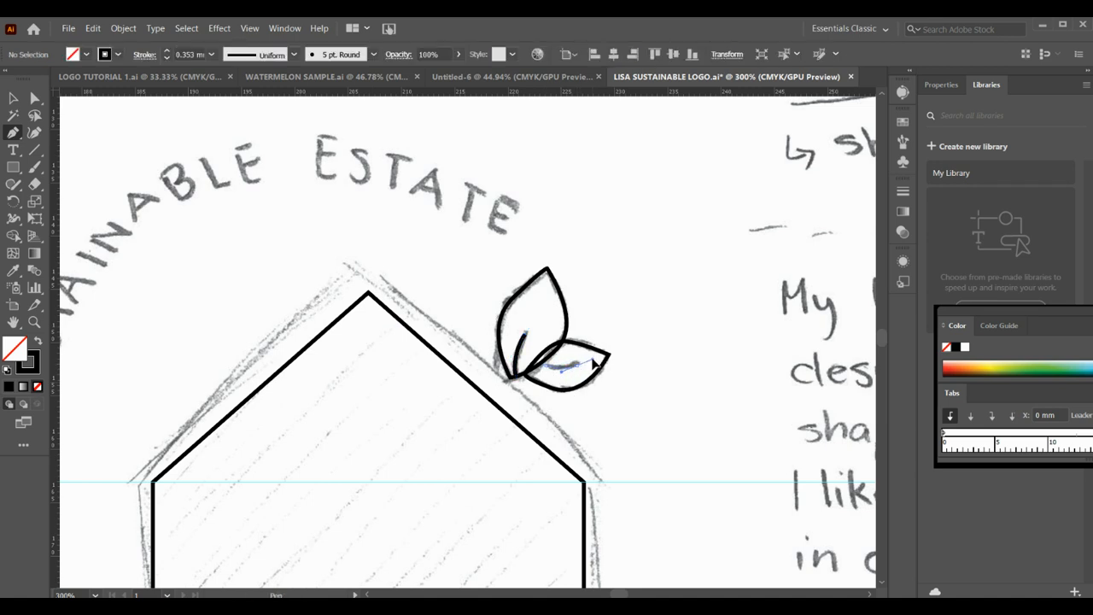
click(596, 361)
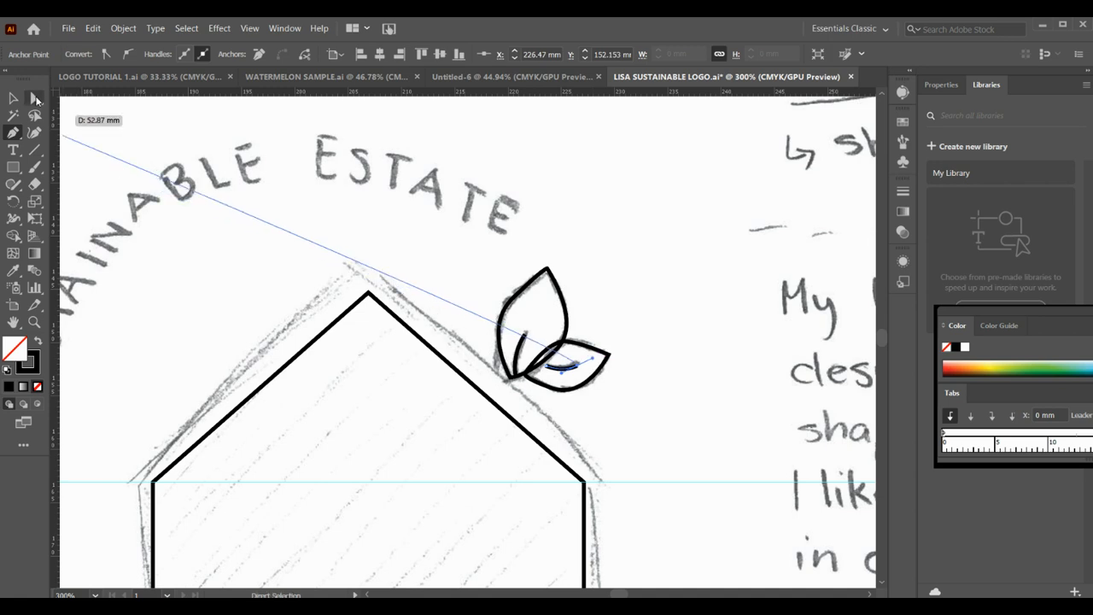
click(35, 99)
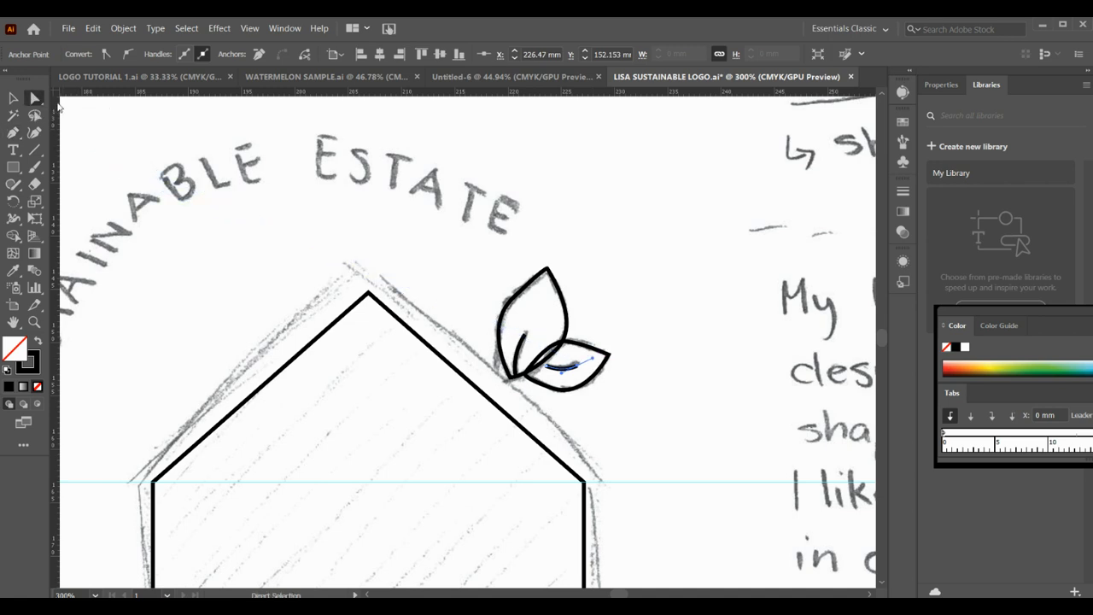
click(471, 304)
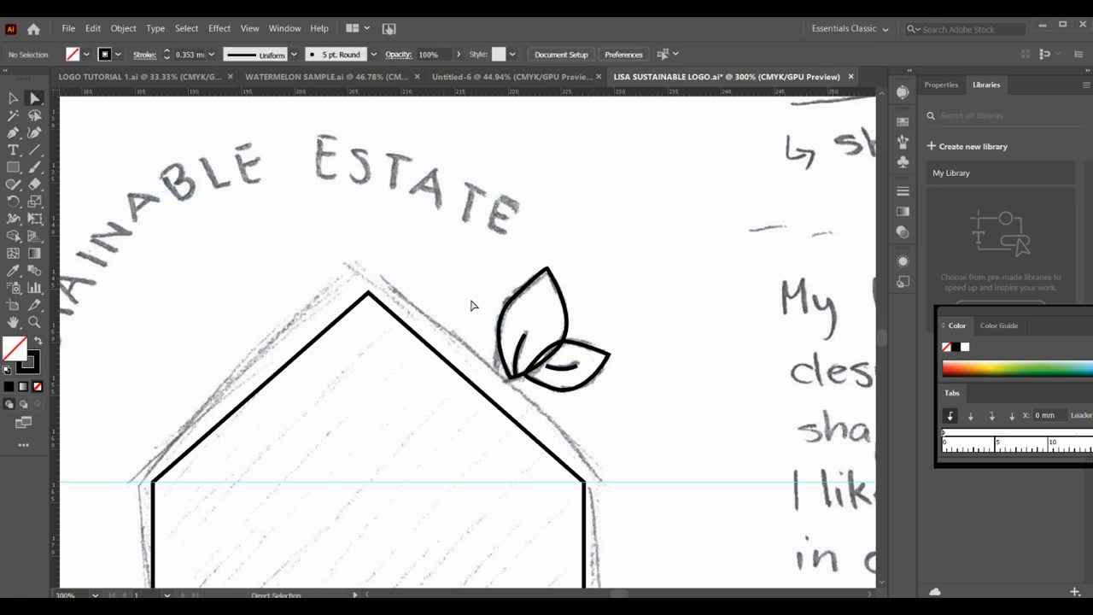
- Merge the area where the two leaves overlap into the larger leaf with Shape Builder
click(555, 358)
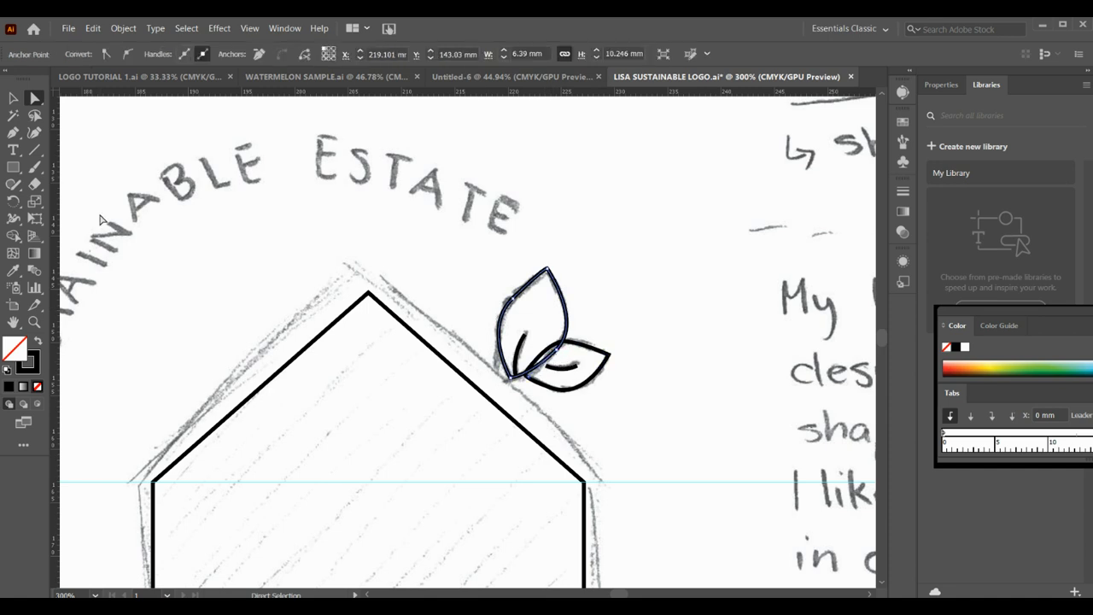
click(12, 98)
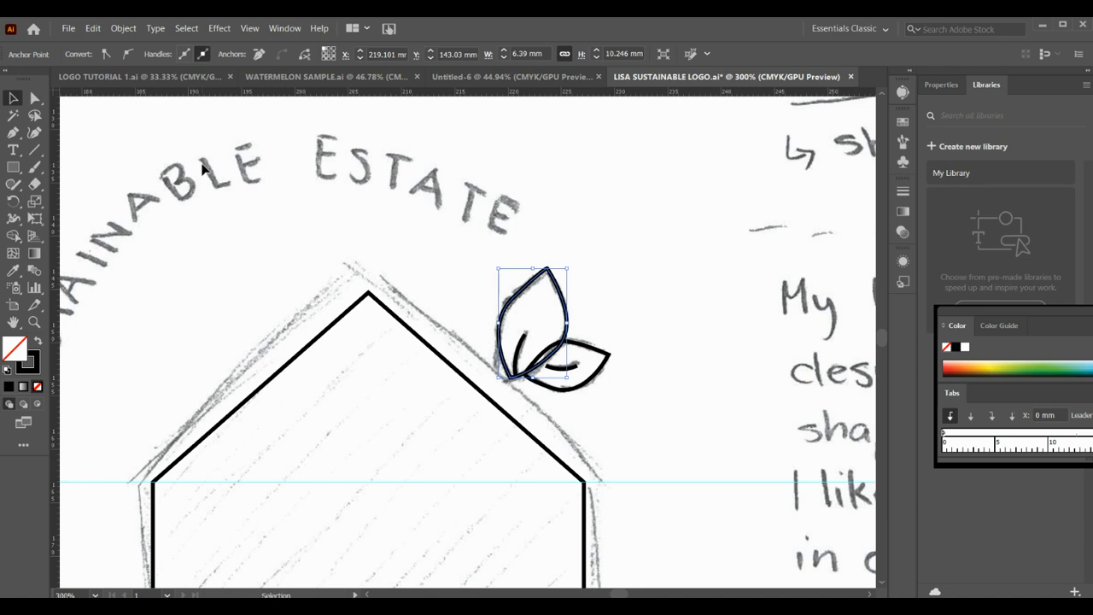
click(426, 261)
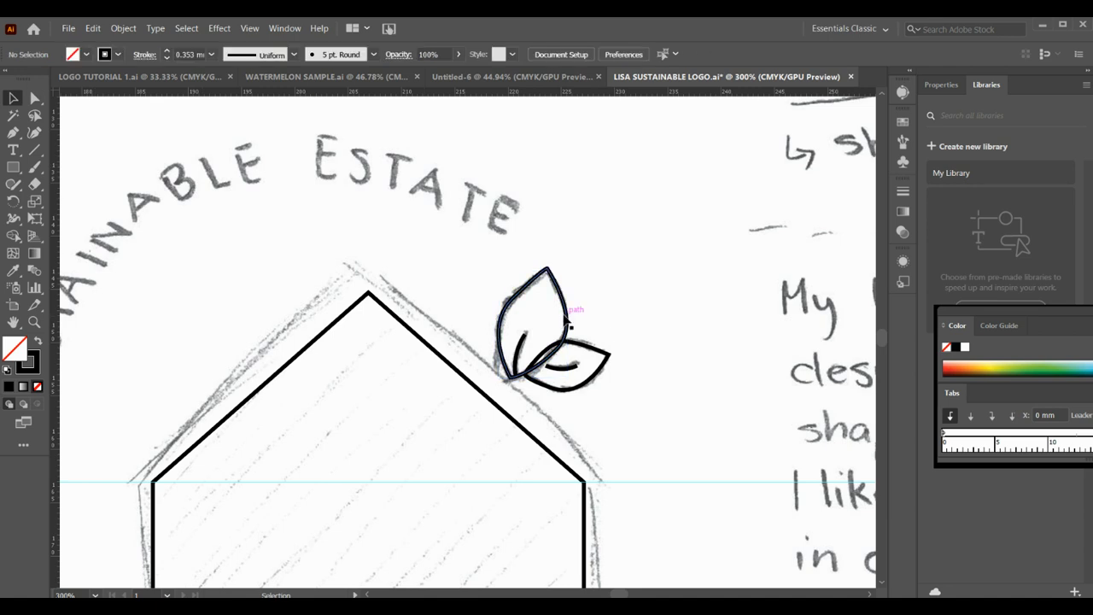
click(565, 317)
shift+click(581, 348)
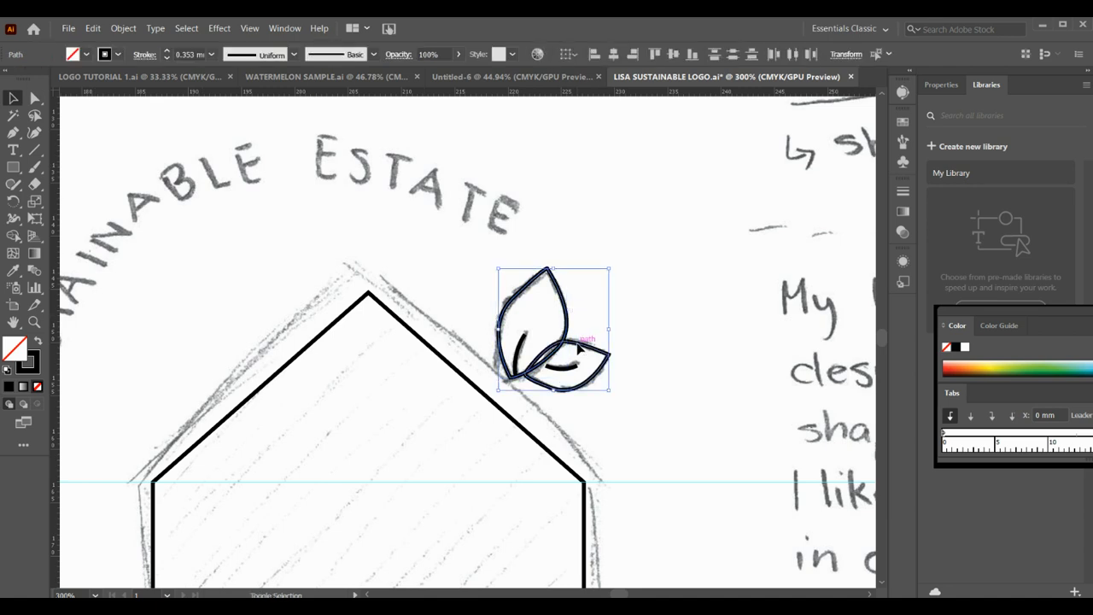
click(13, 235)
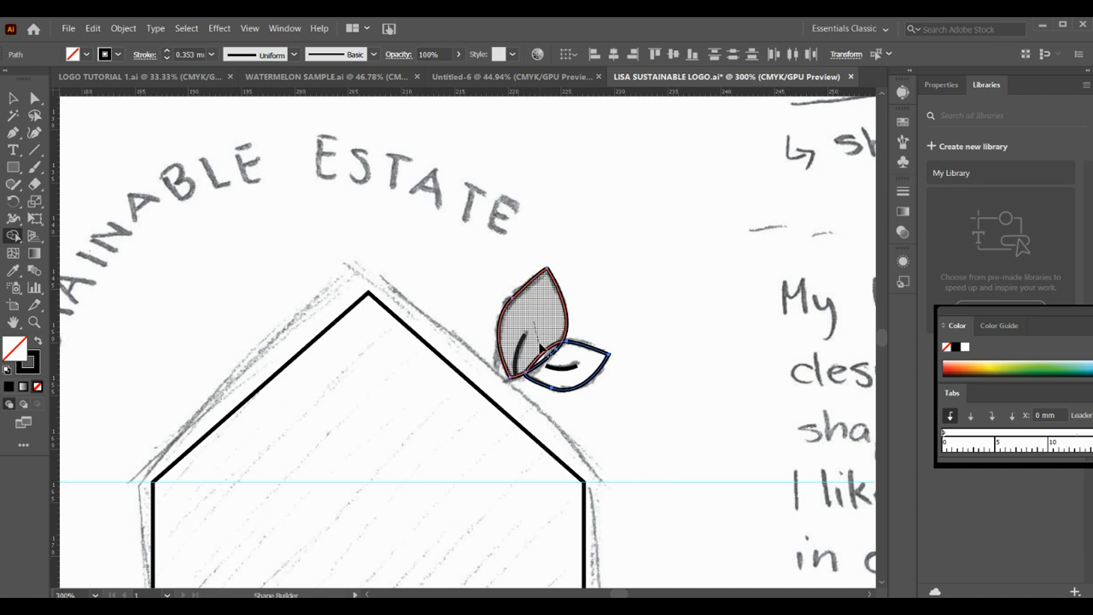
click(544, 359)
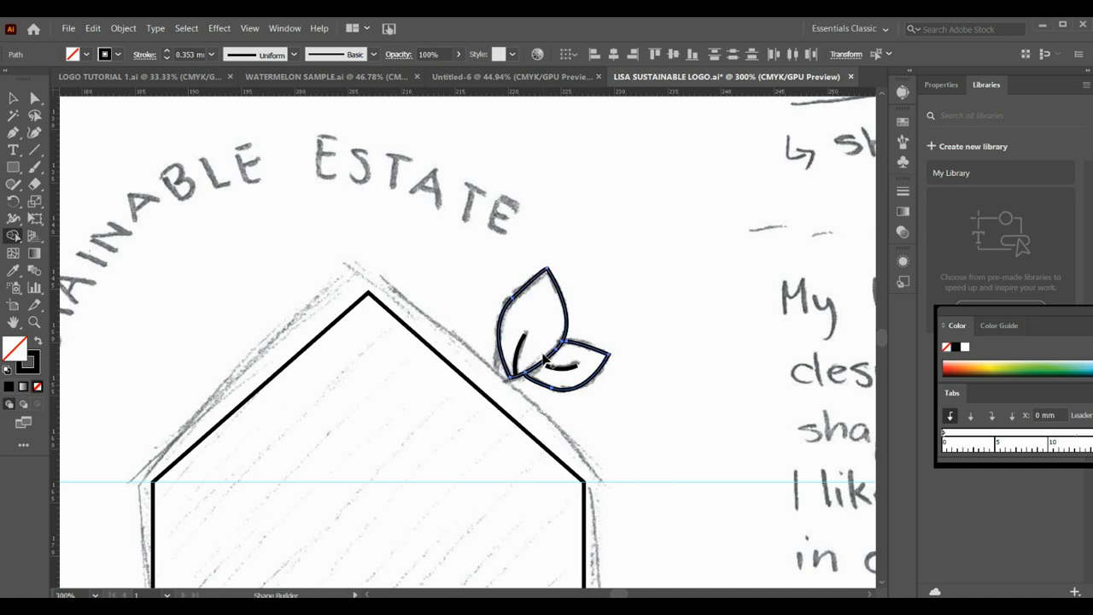
- Give the curved veins in the larger and the smaller leaf a round stroke cap
click(11, 100)
click(527, 340)
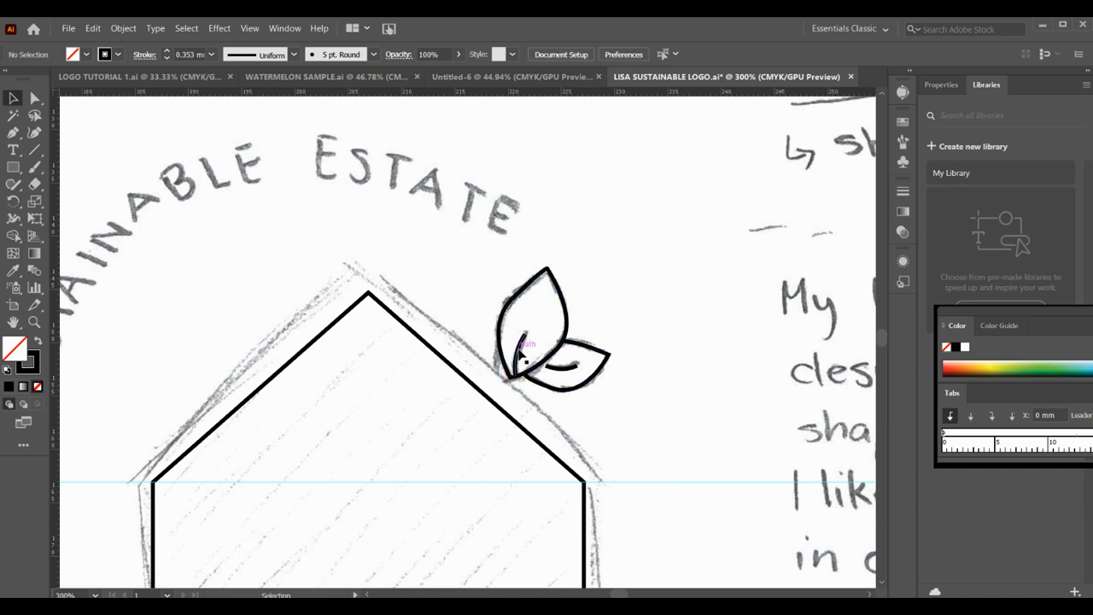
click(520, 354)
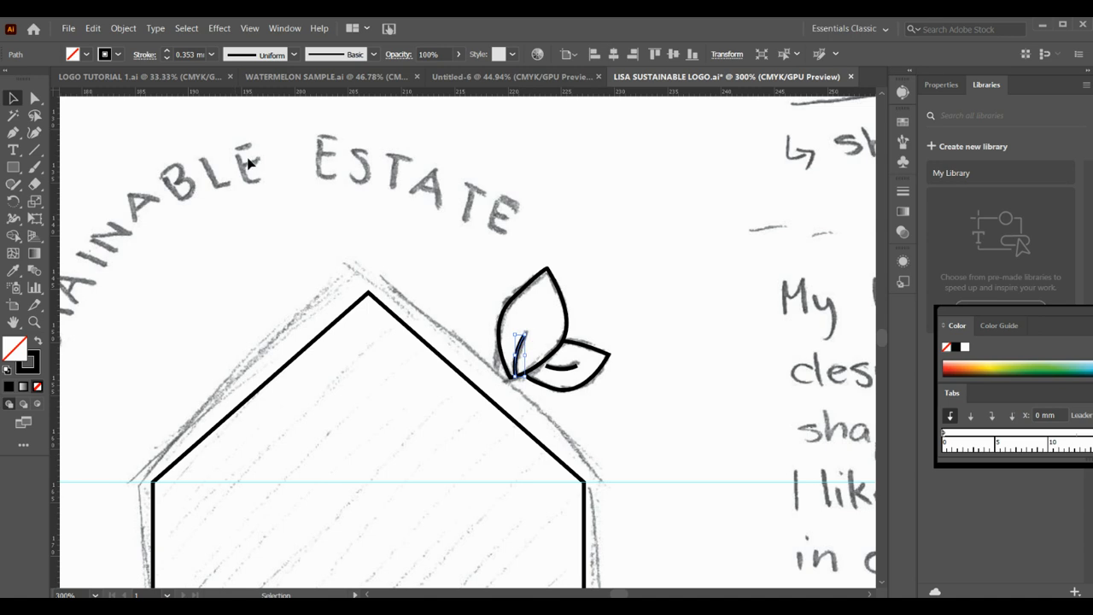
click(144, 56)
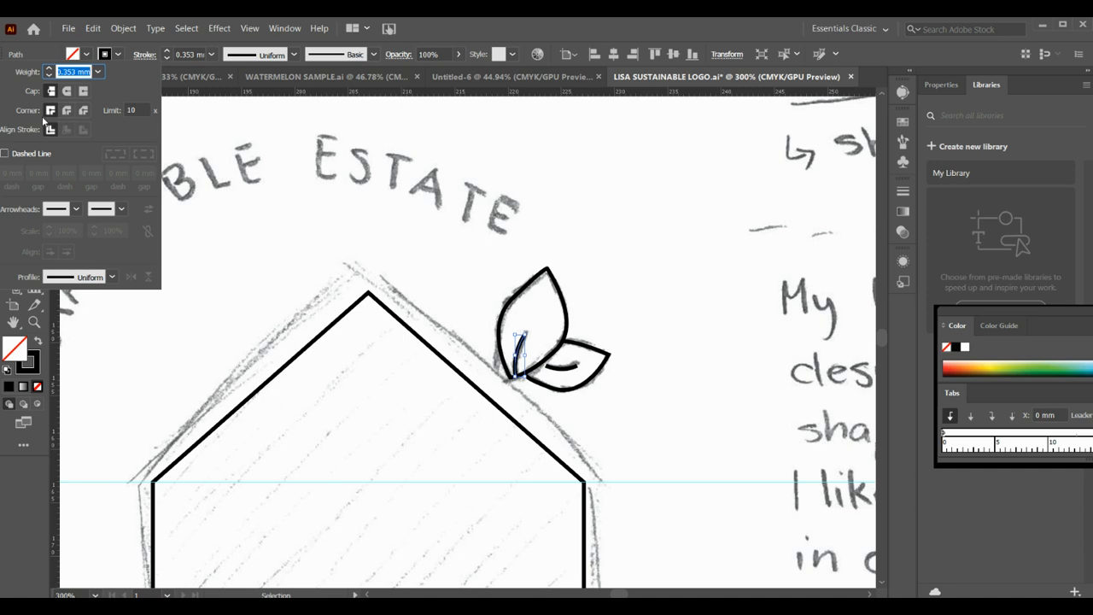
click(67, 90)
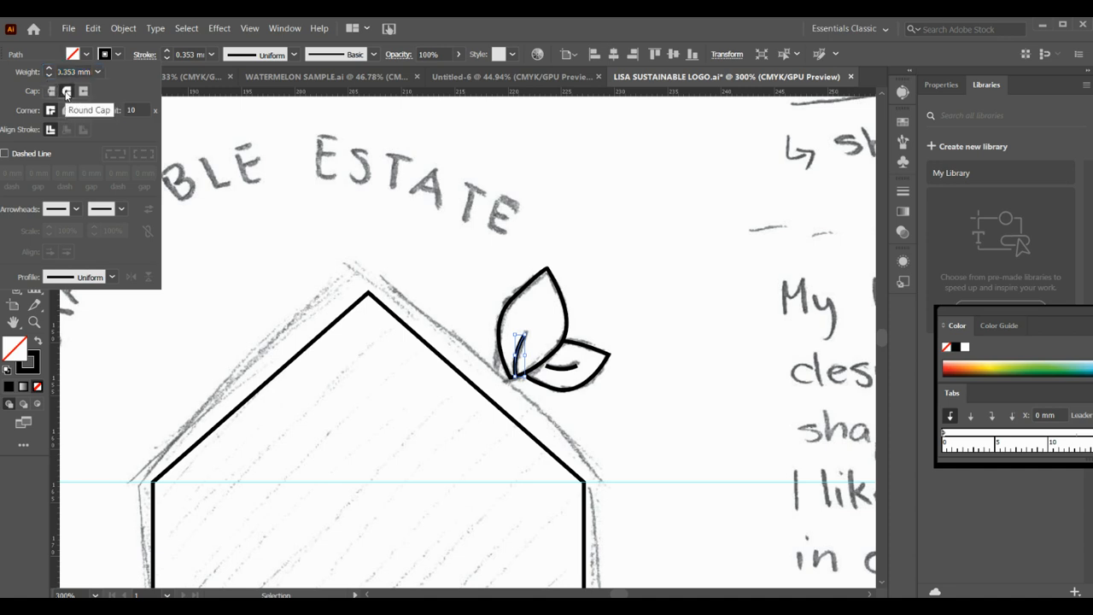
click(608, 322)
click(562, 367)
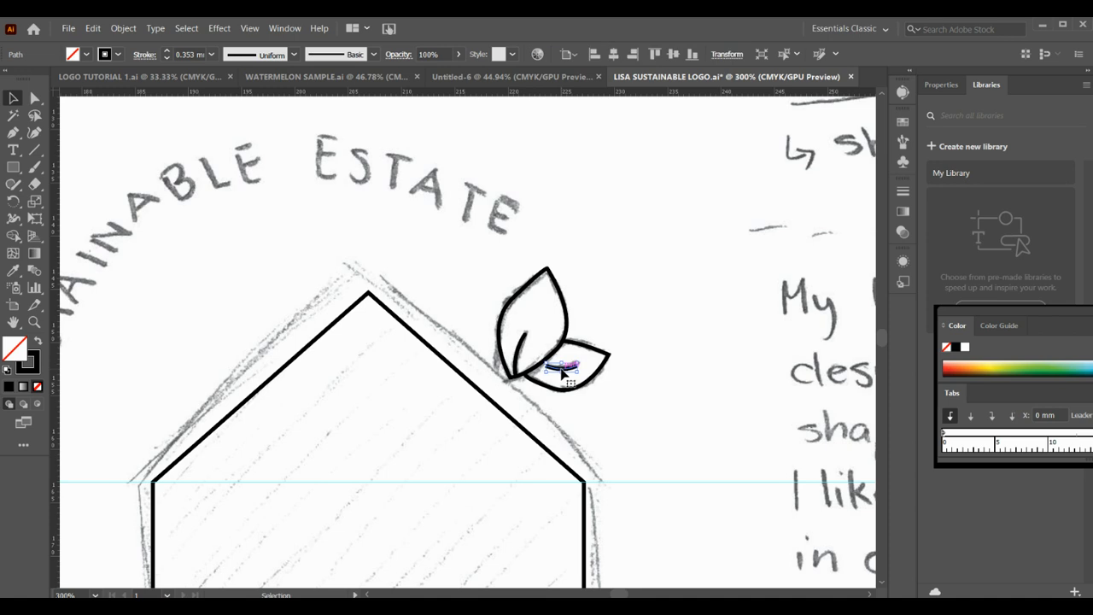
click(145, 54)
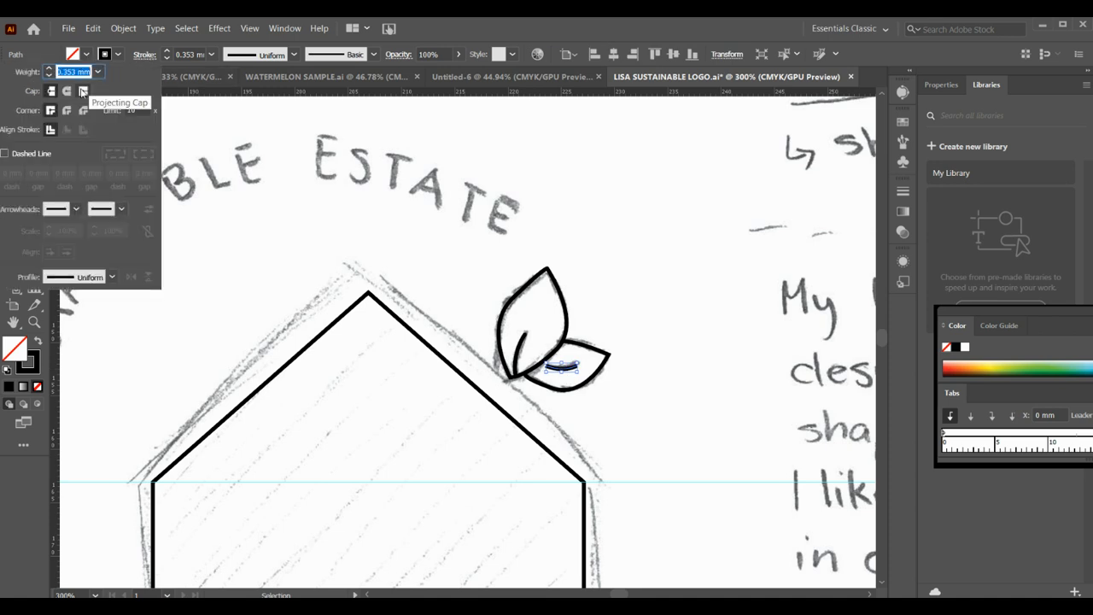
click(67, 91)
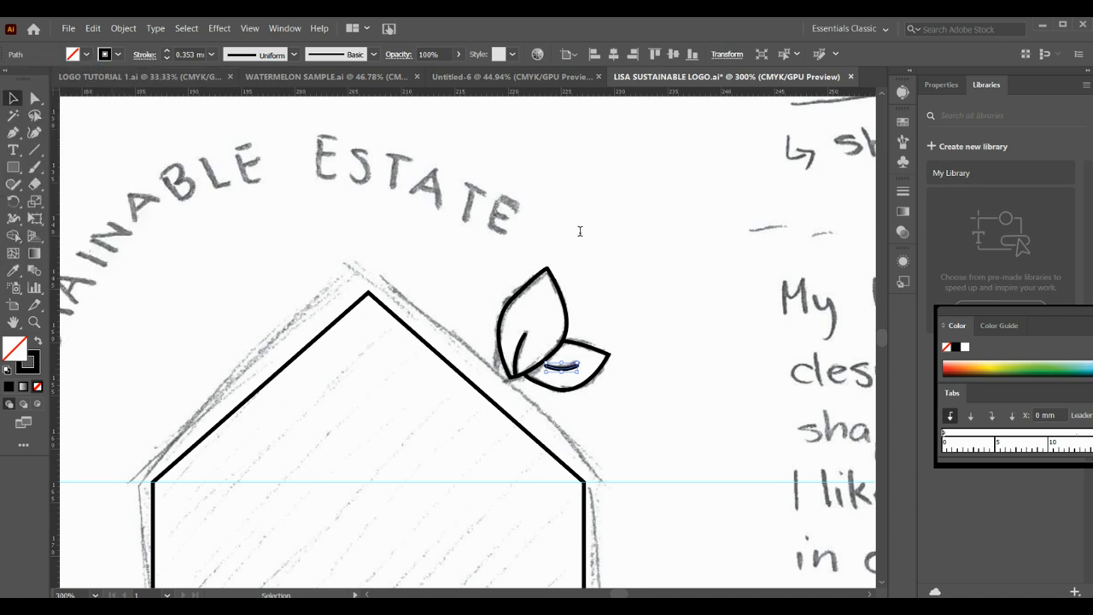
click(614, 307)
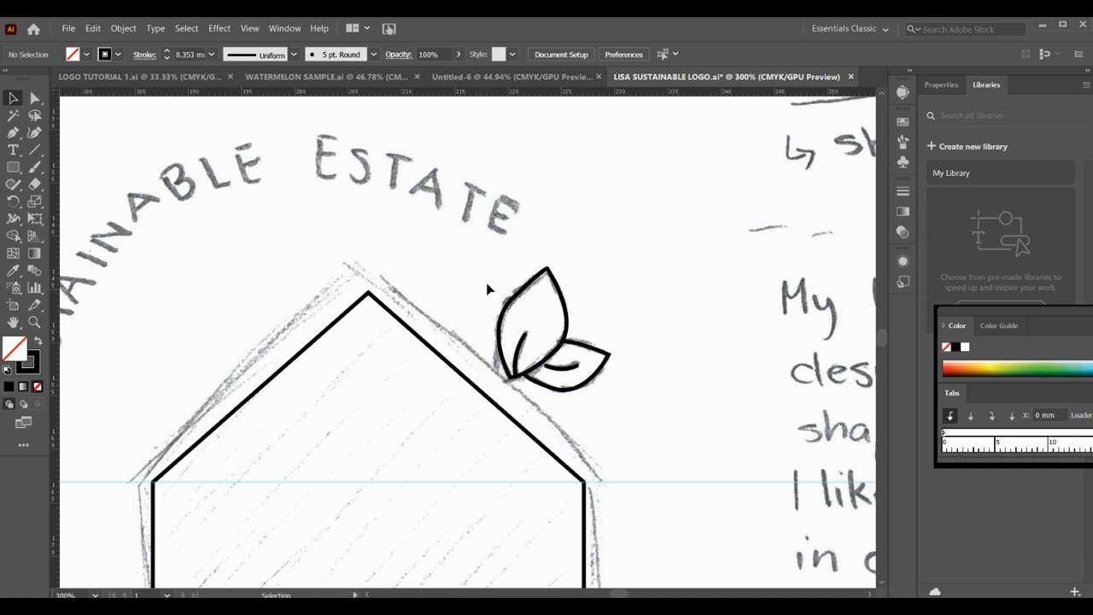
- Group both leaves with their veins and move the group down so its base overlaps the house's right roof slope
drag(483, 270, 620, 391)
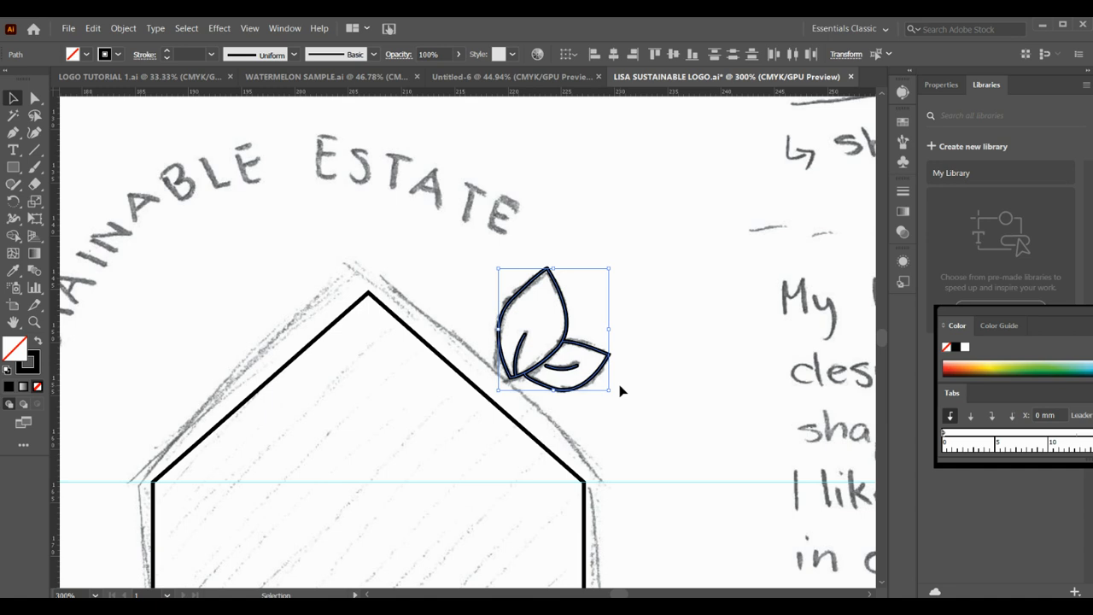
key(ctrl+g)
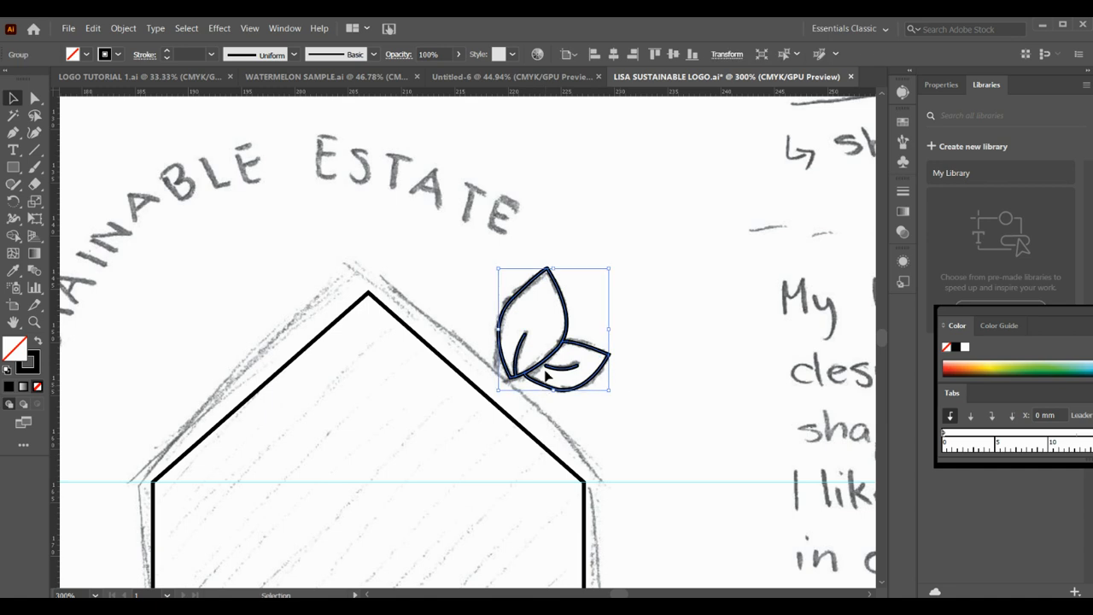
drag(547, 374, 525, 381)
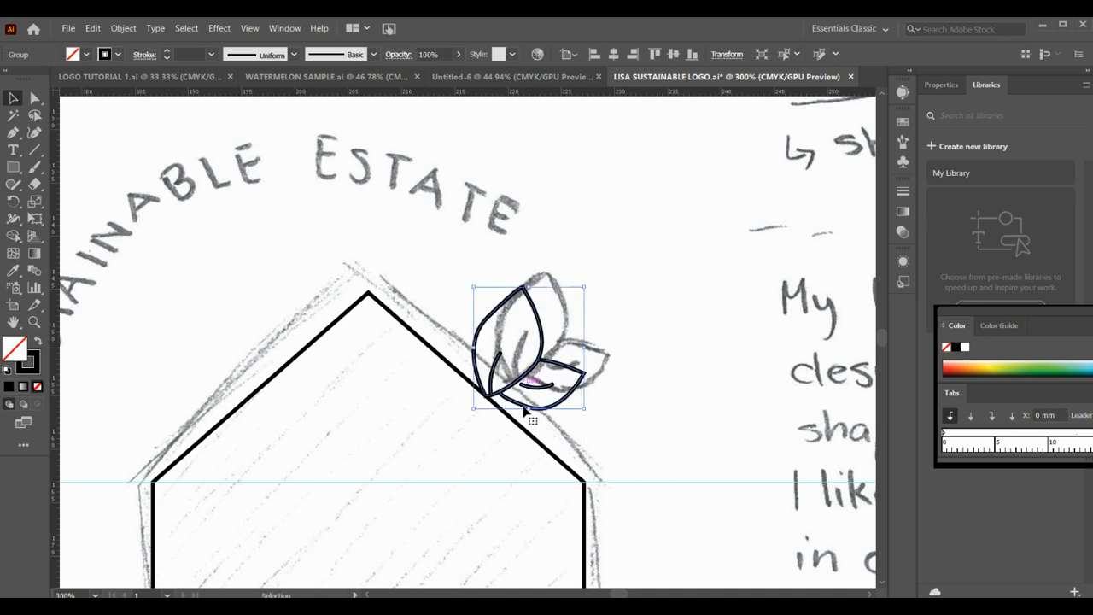
click(657, 404)
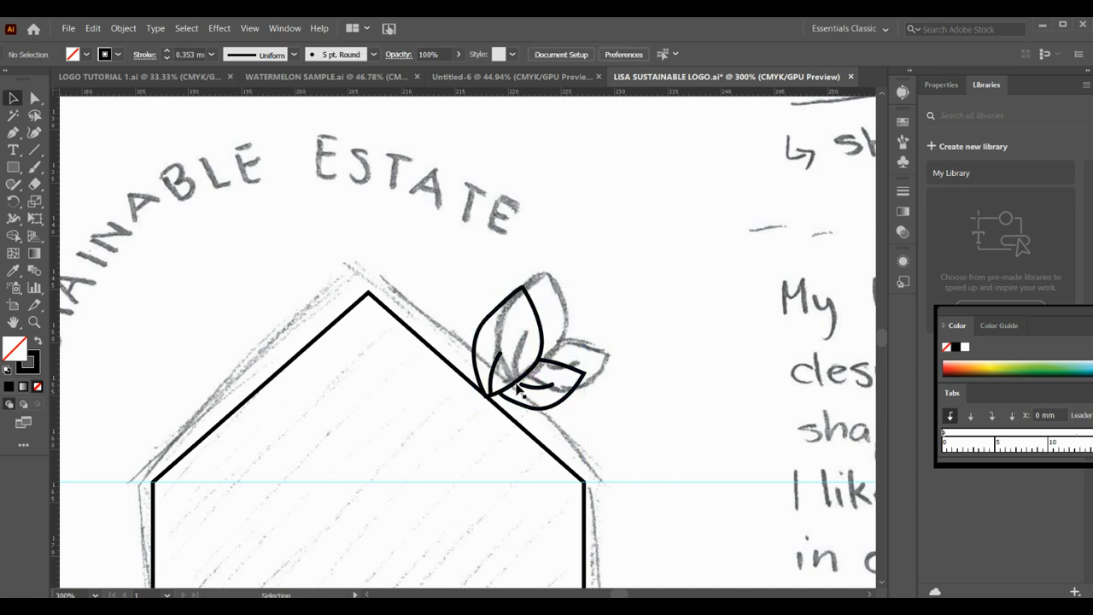
drag(516, 386, 503, 393)
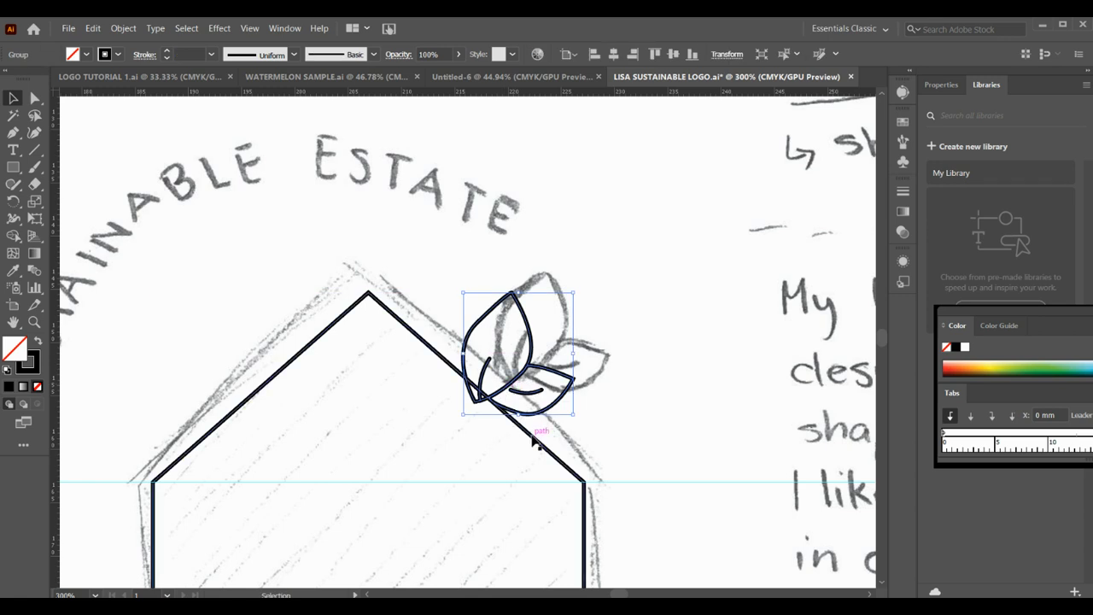
- Fill the house shape with light green, hex 79F279
click(535, 437)
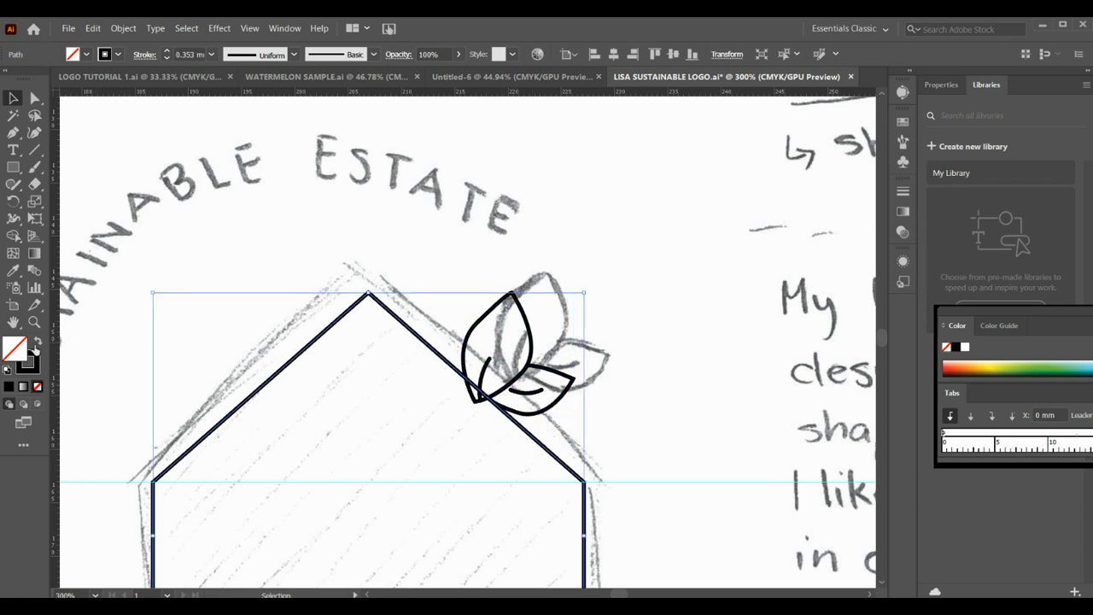
double_click(24, 347)
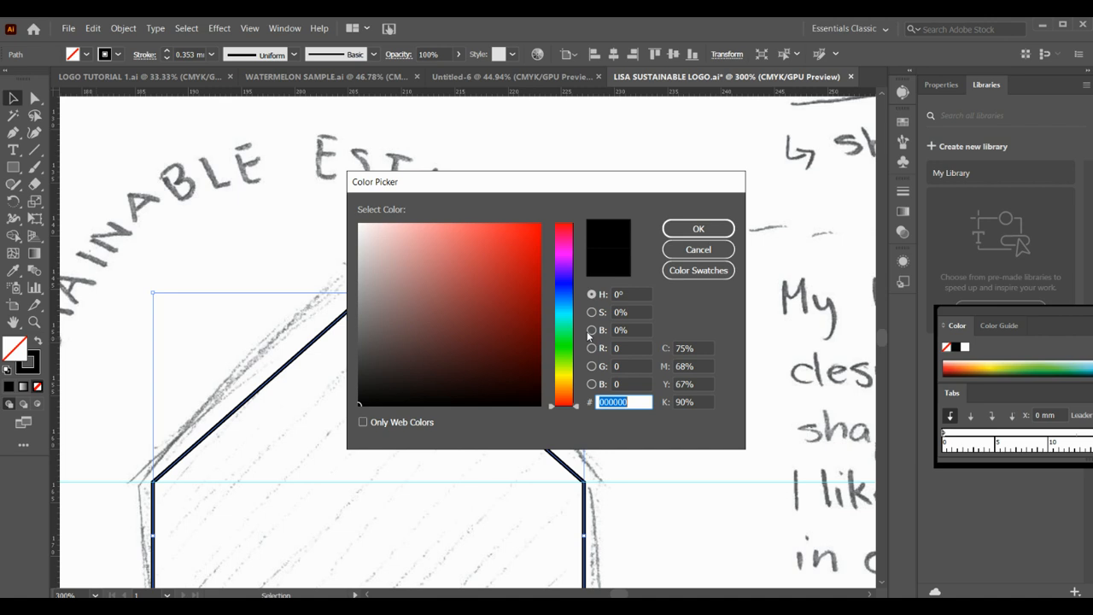
click(564, 319)
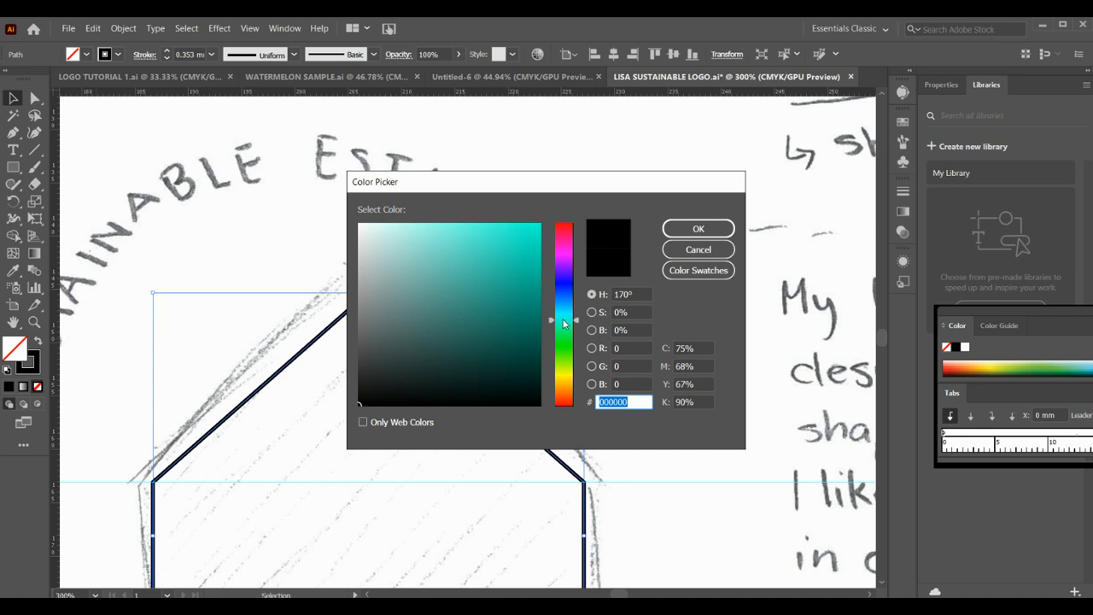
click(683, 233)
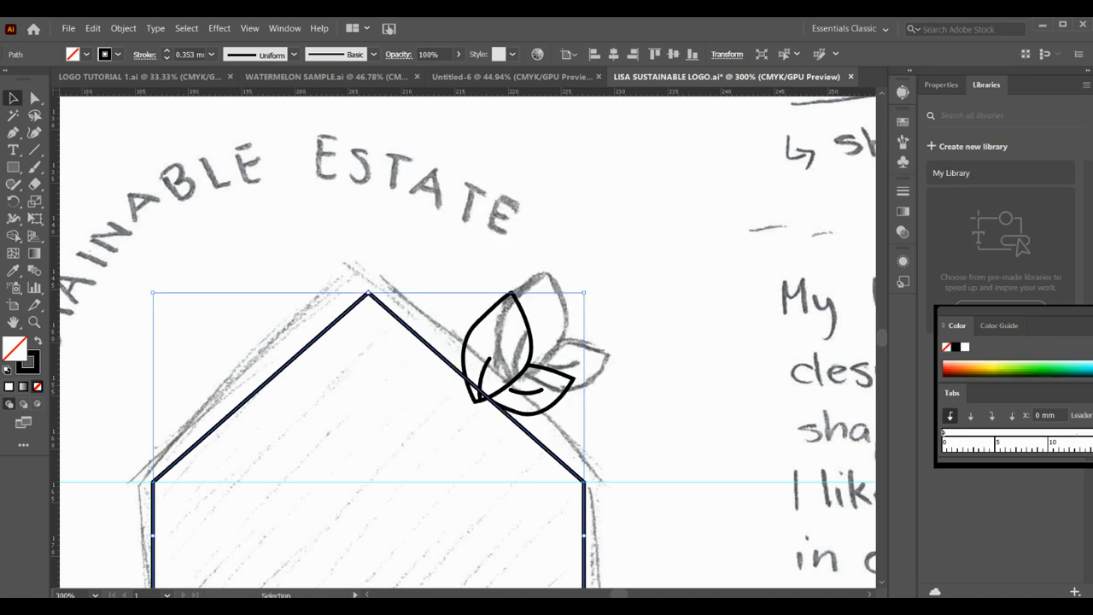
double_click(24, 348)
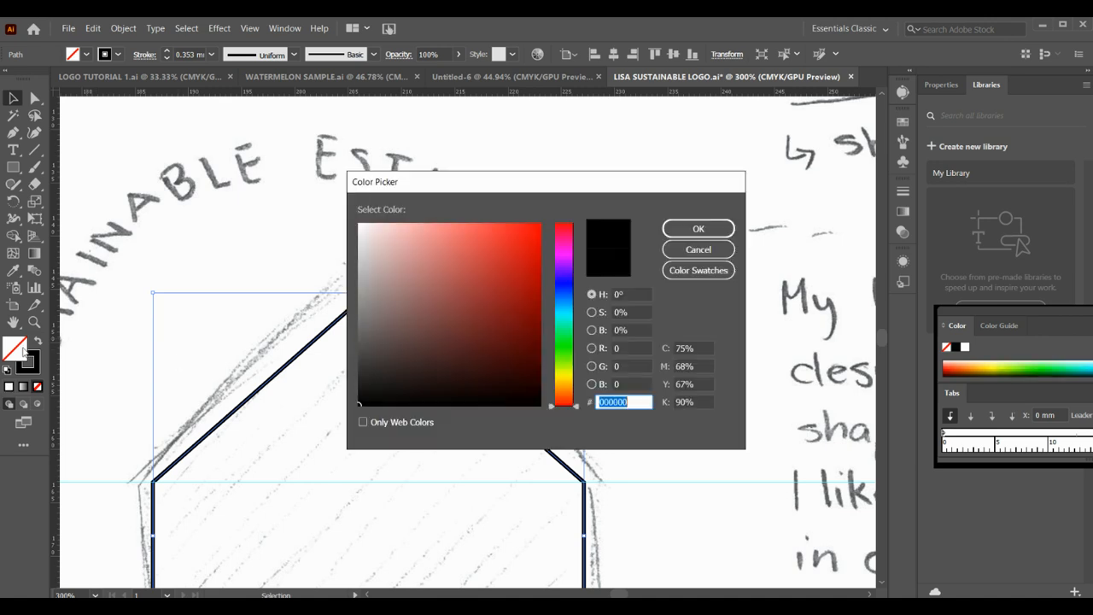
click(564, 331)
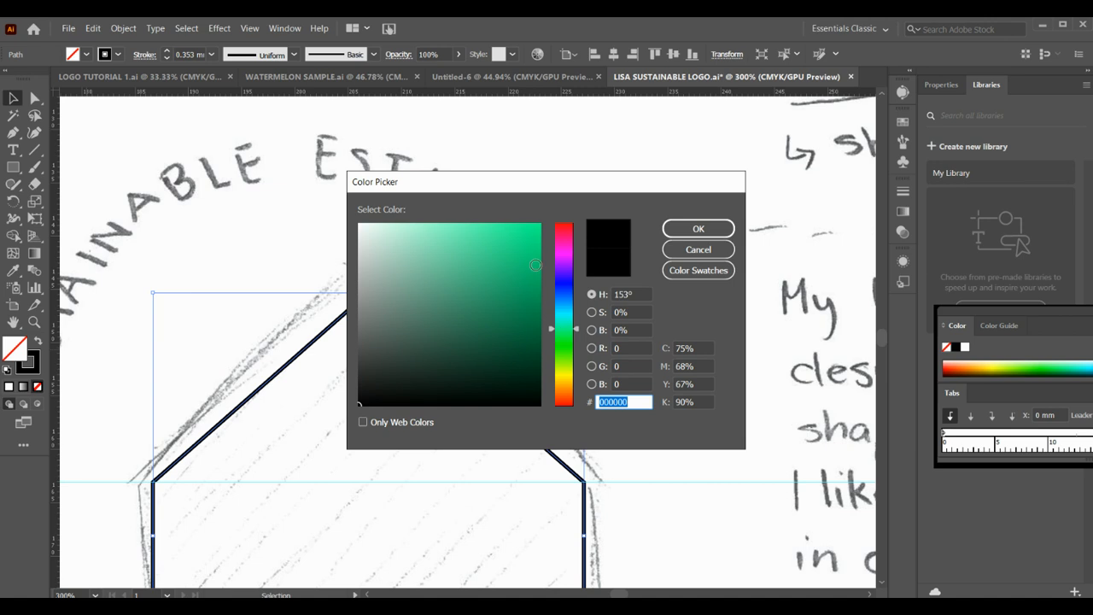
click(564, 346)
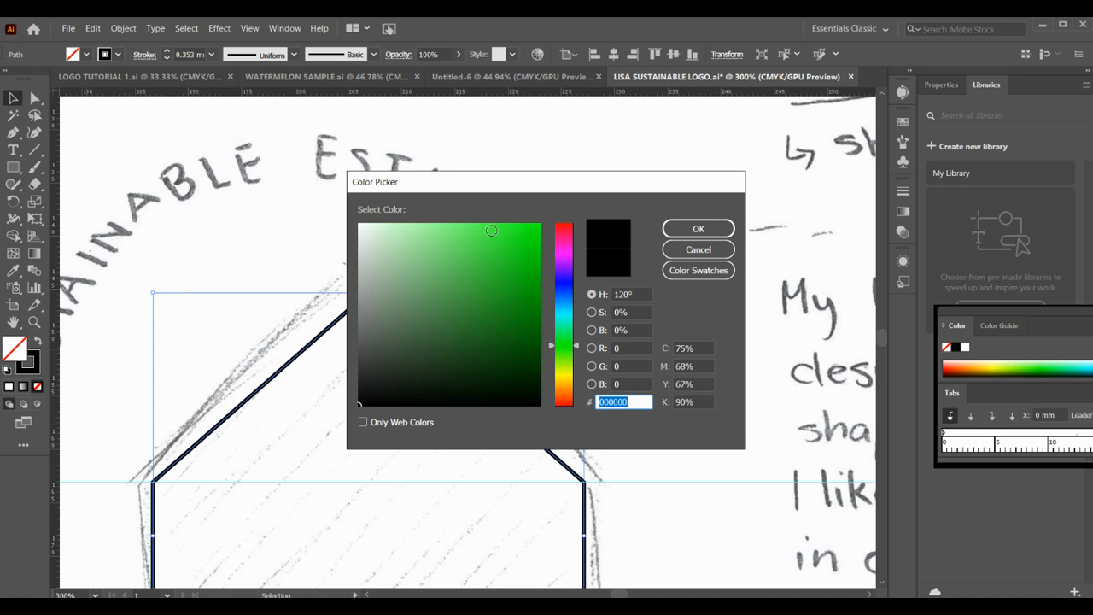
click(450, 231)
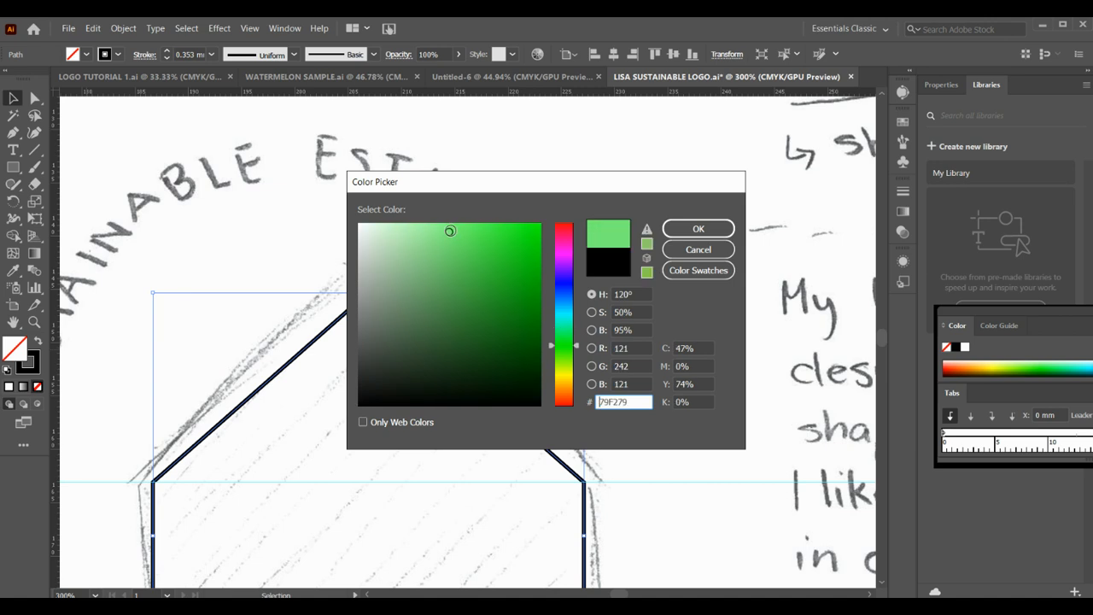
click(691, 230)
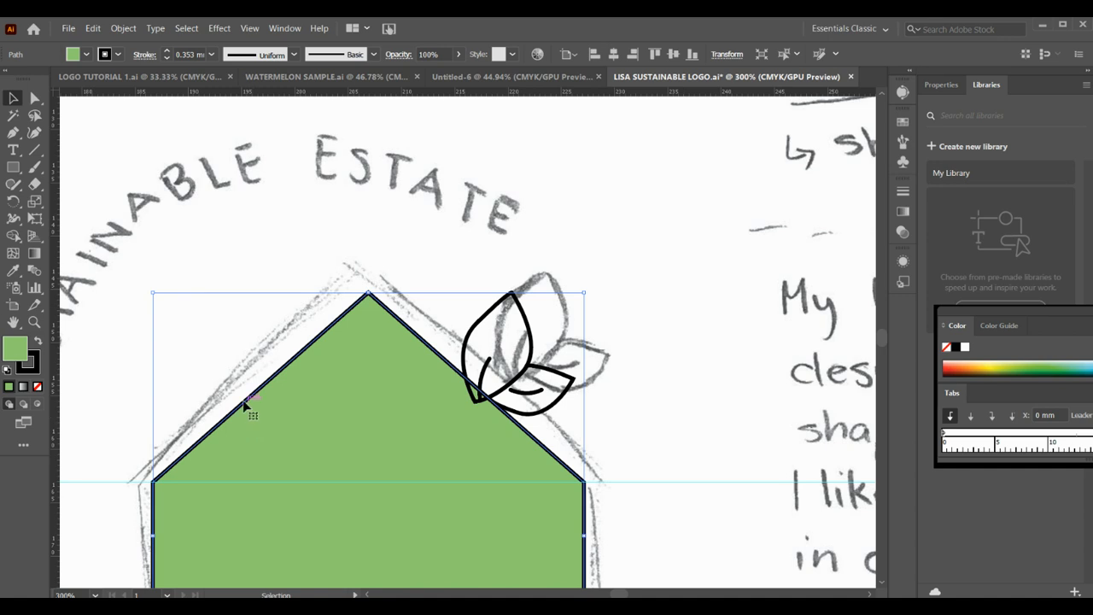
double_click(15, 347)
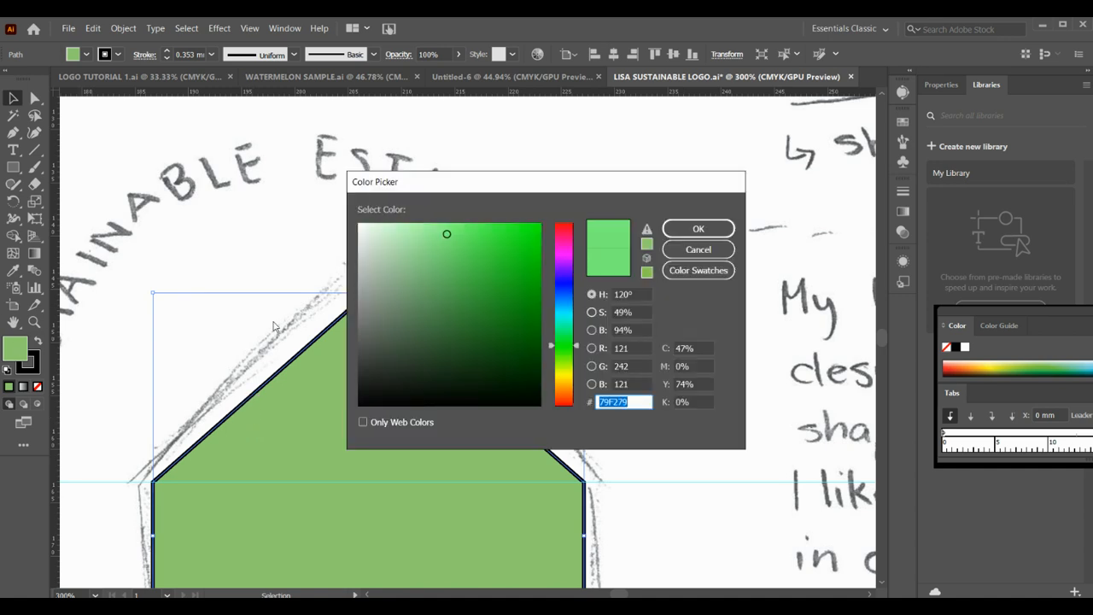
click(572, 318)
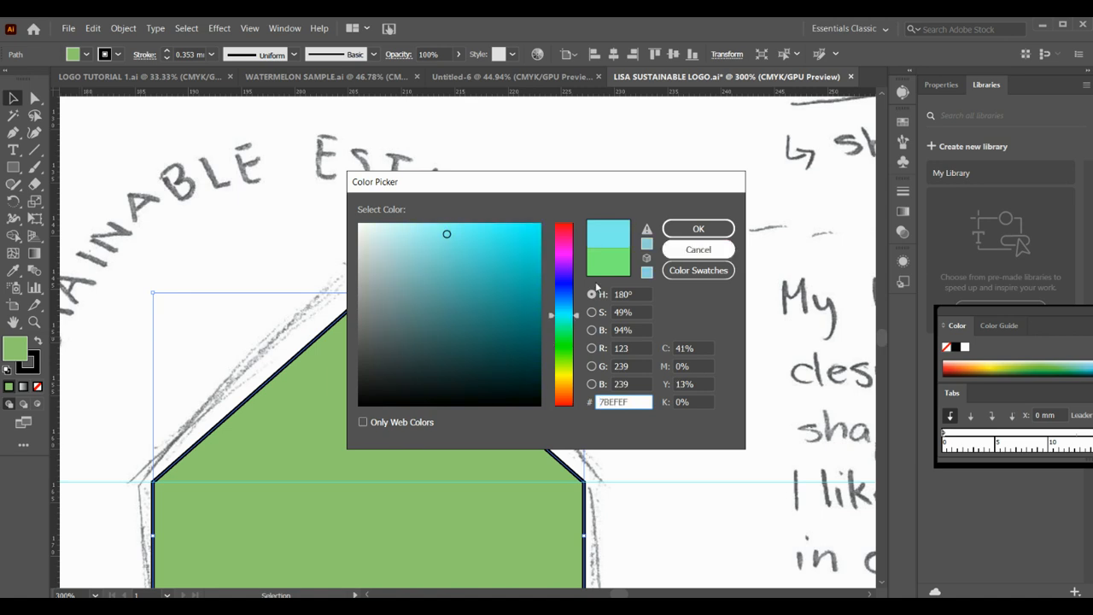
click(693, 254)
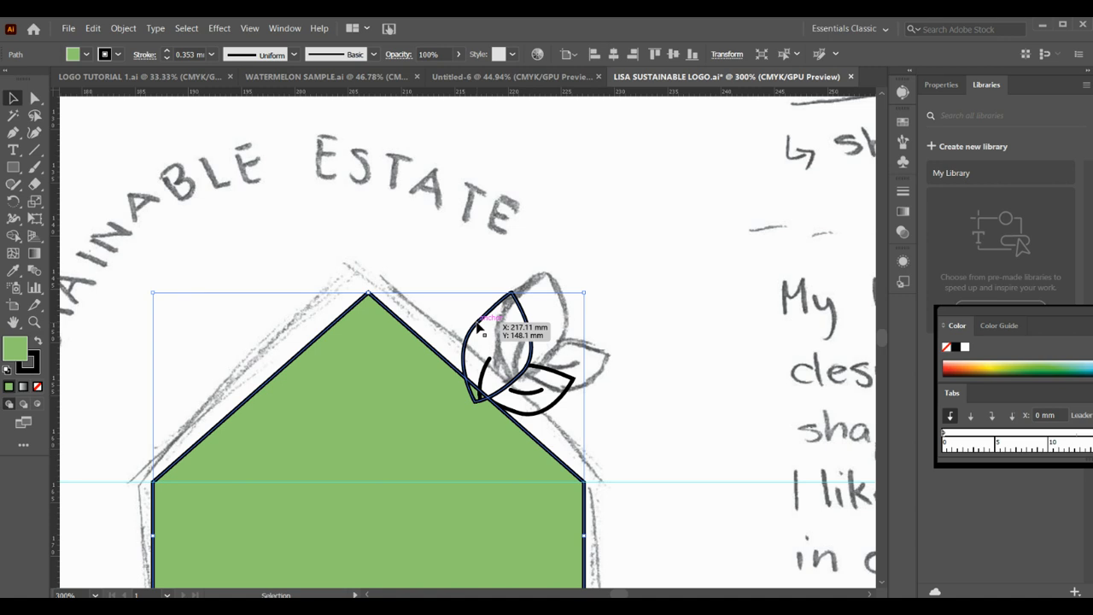
scroll(478, 327, down, 3)
scroll(478, 327, up, 3)
scroll(478, 327, down, 2)
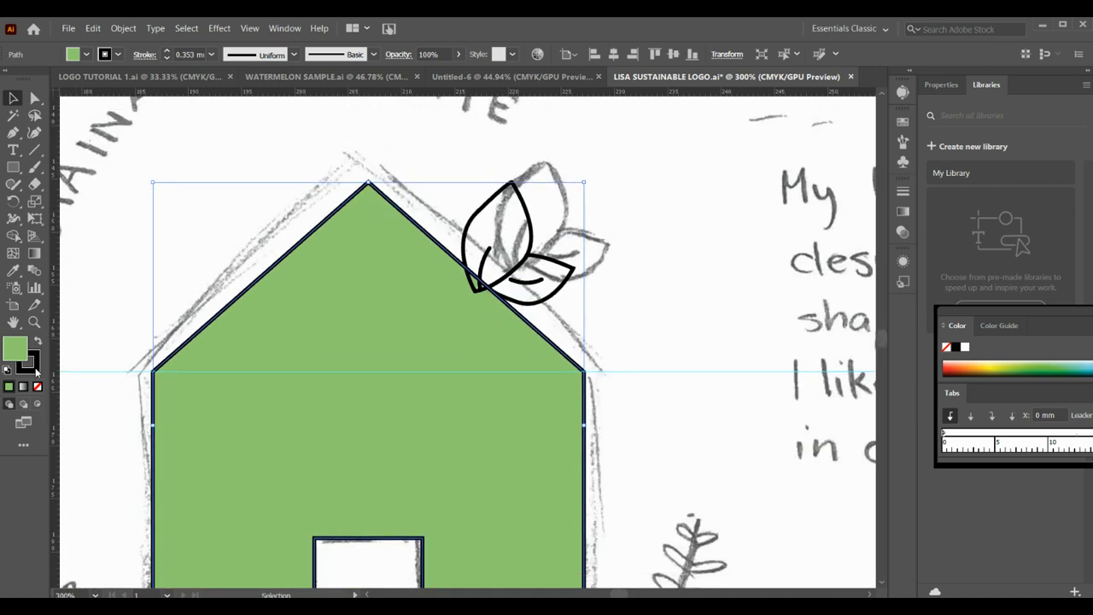
click(36, 369)
click(121, 254)
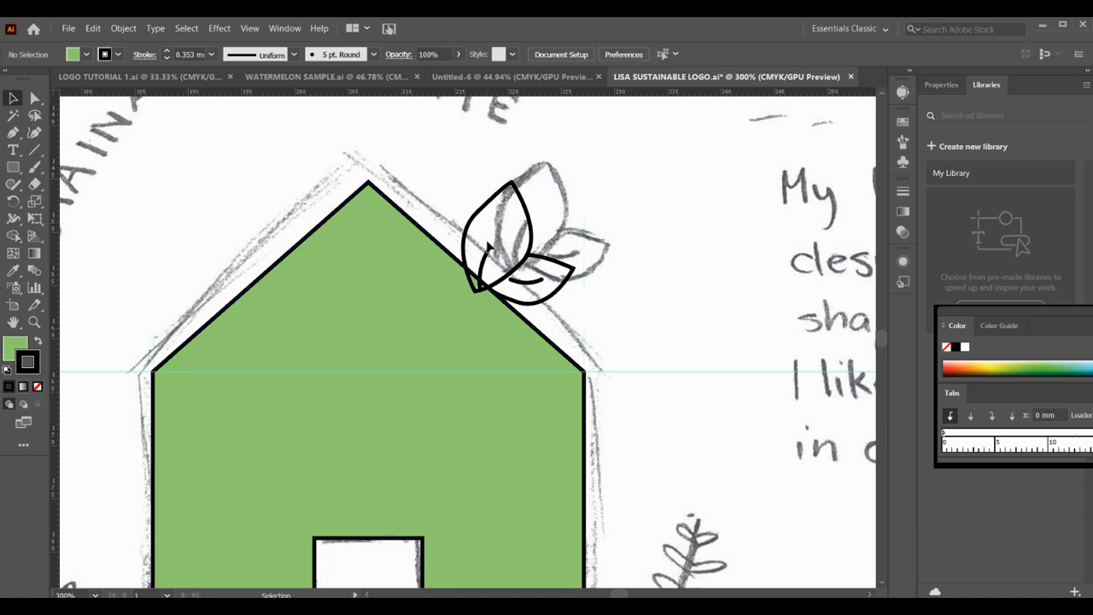
- Fill the leaf group on the roof with sky blue, hex 3BDAF4, and deselect it
click(479, 217)
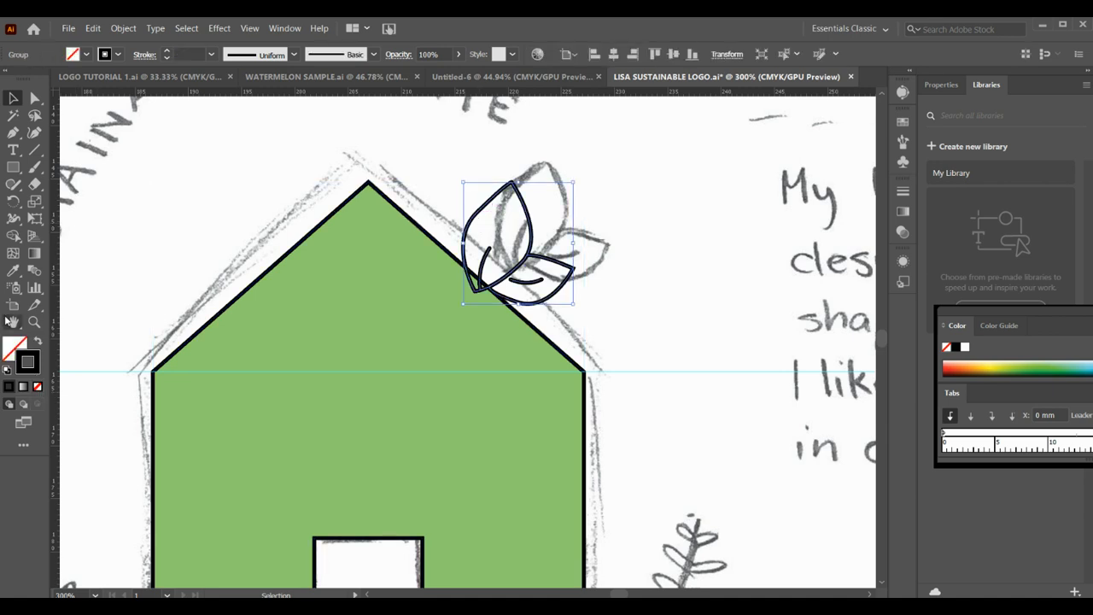
click(75, 58)
click(75, 58)
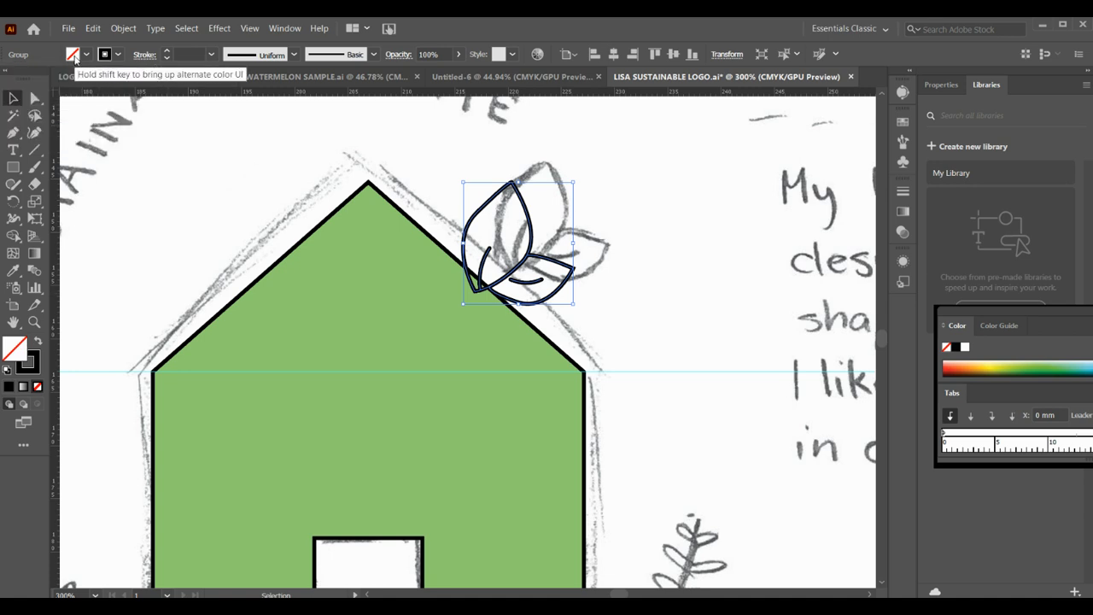
double_click(28, 363)
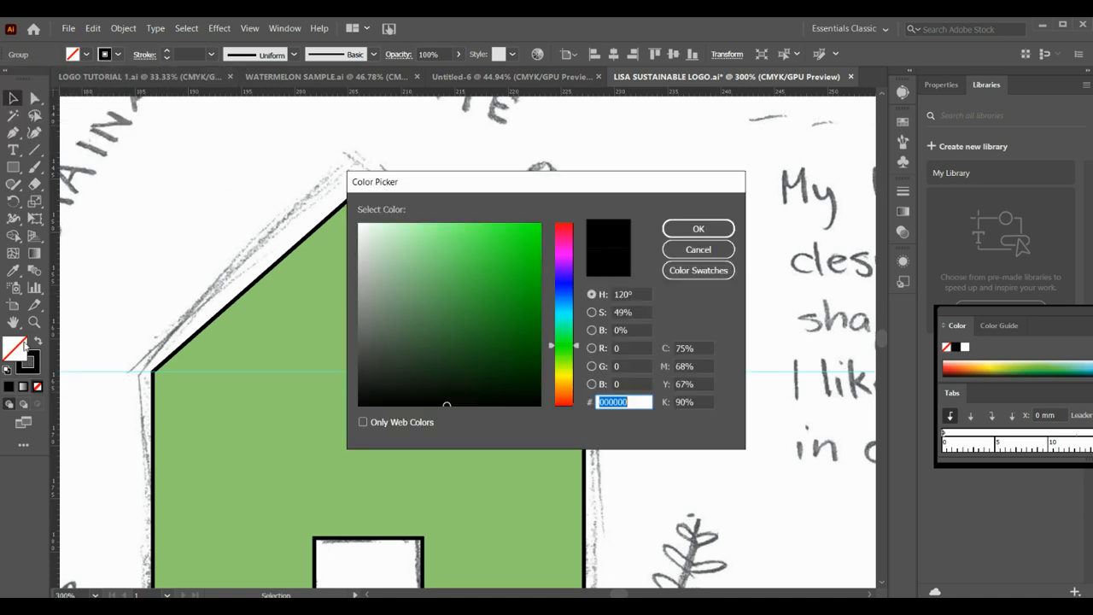
click(564, 311)
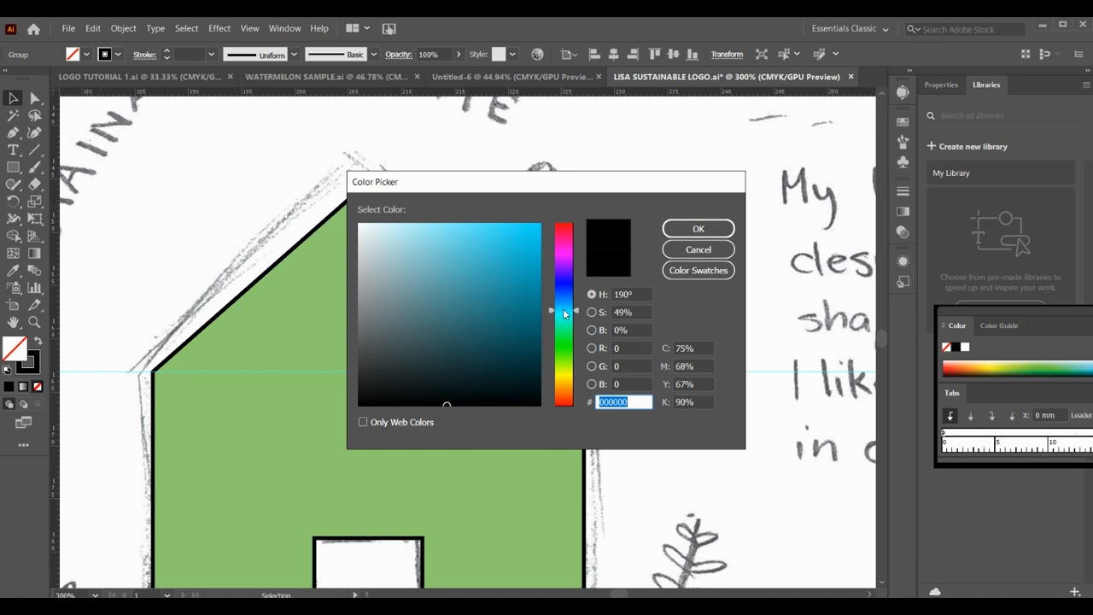
click(496, 230)
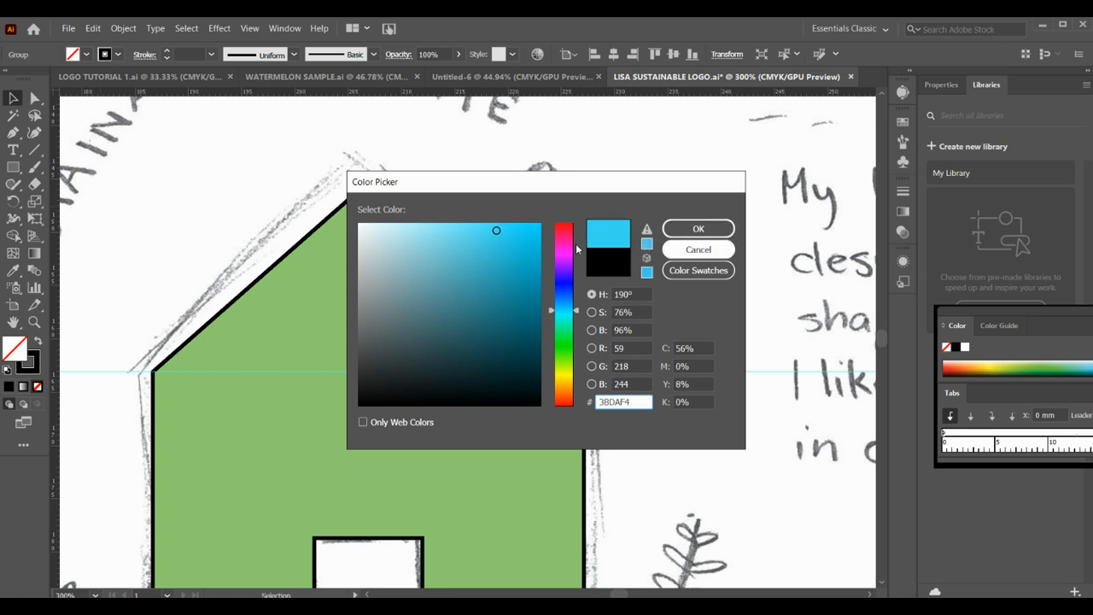
click(694, 230)
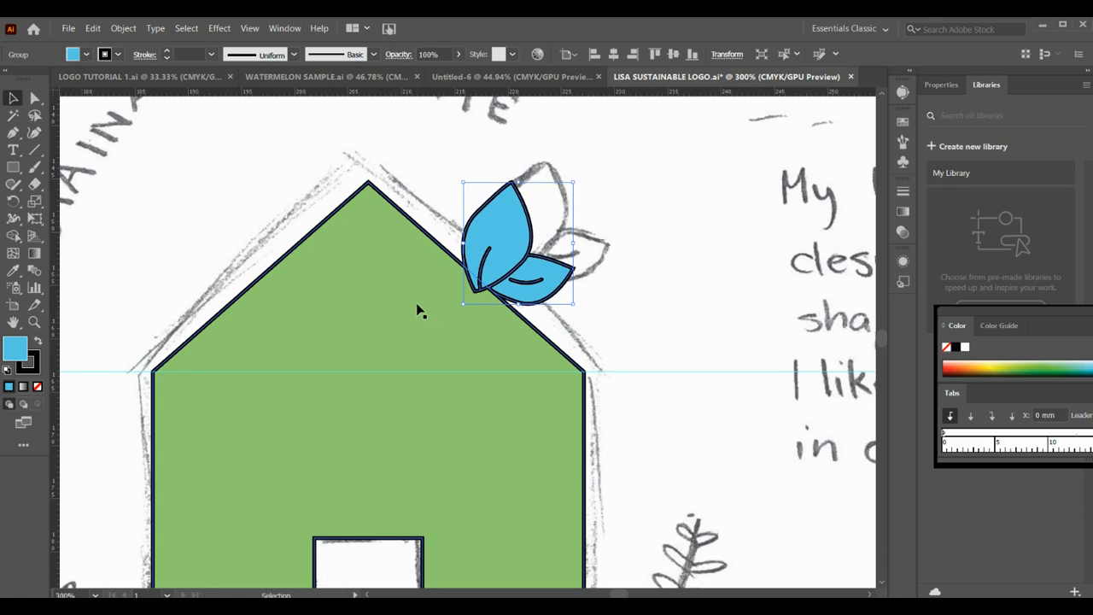
click(464, 158)
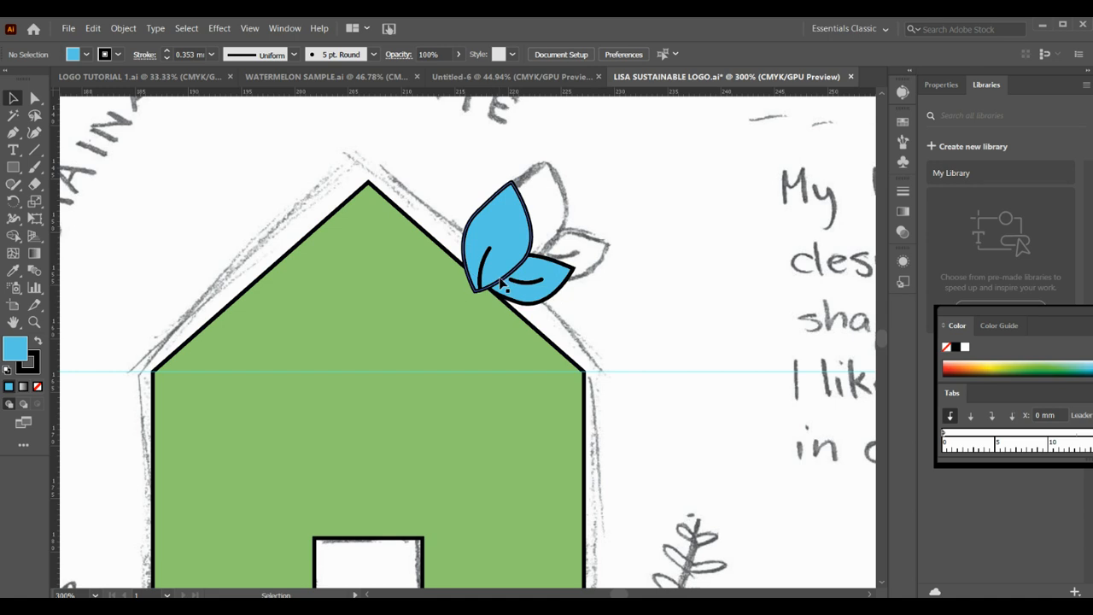
- Bring the green house shape to the front so it covers the base of the leaves, and deselect it
click(367, 239)
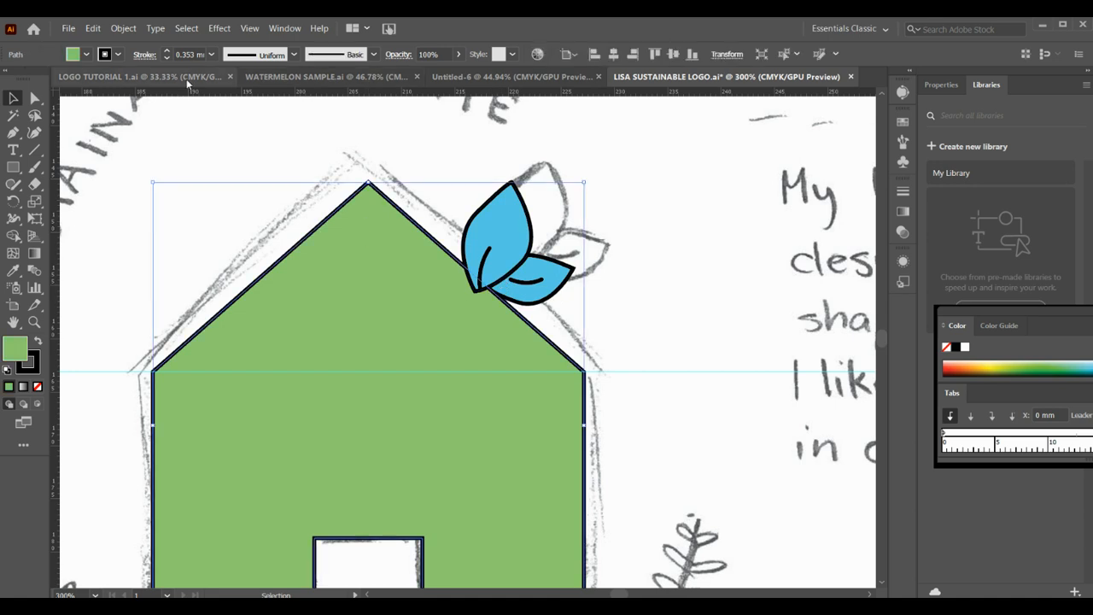
click(289, 167)
click(332, 235)
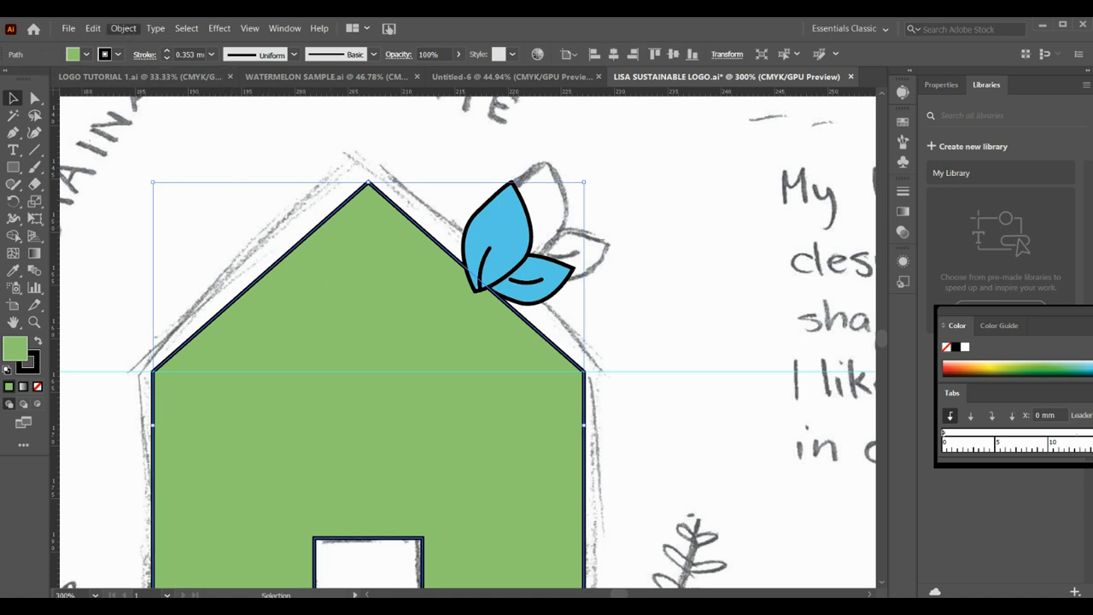
click(123, 28)
mouse_move(170, 57)
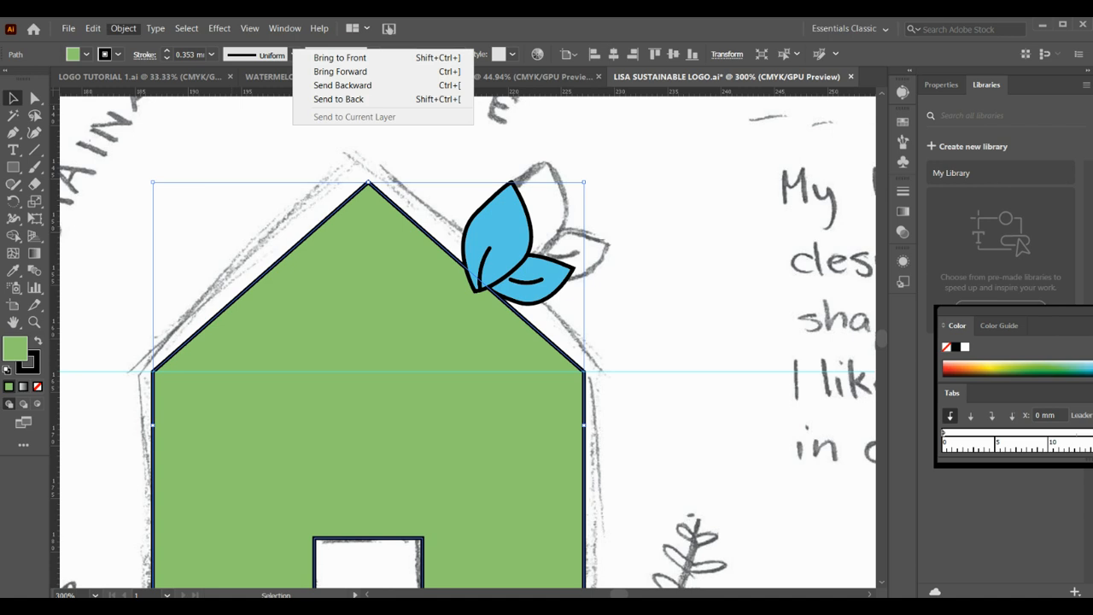
click(309, 59)
click(317, 147)
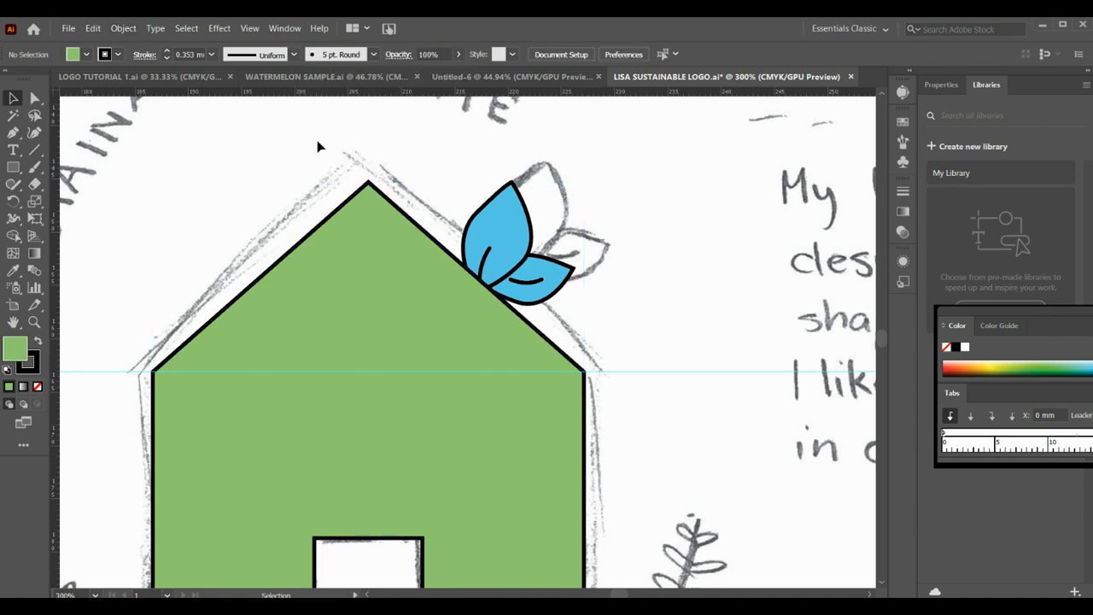
- Group the house with its leaves and move the group slightly up from the sketched outline
key(ctrl+0)
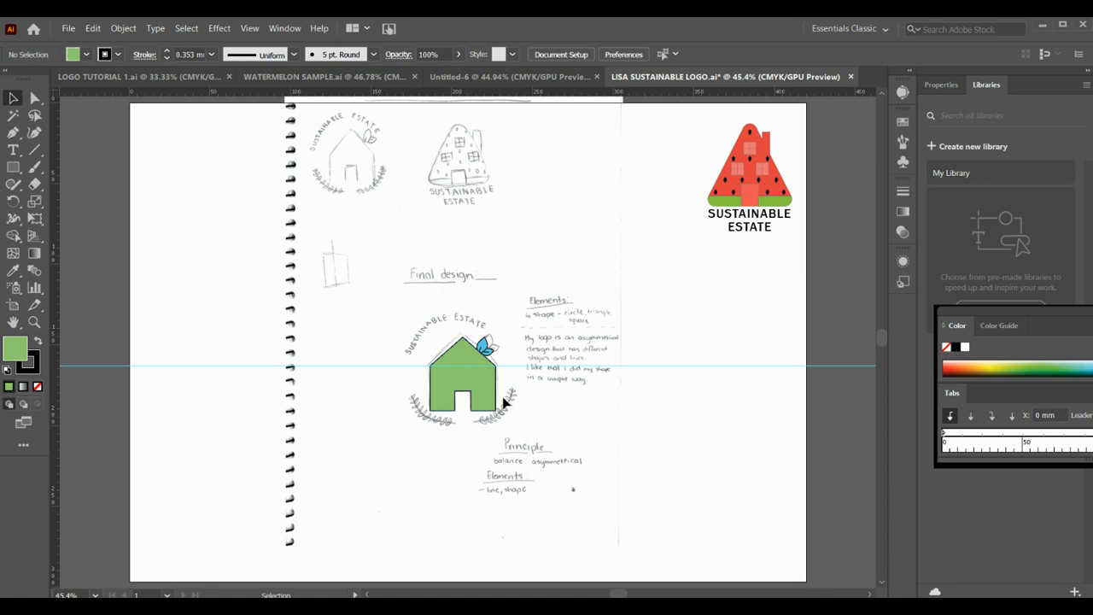
click(471, 356)
shift+click(483, 350)
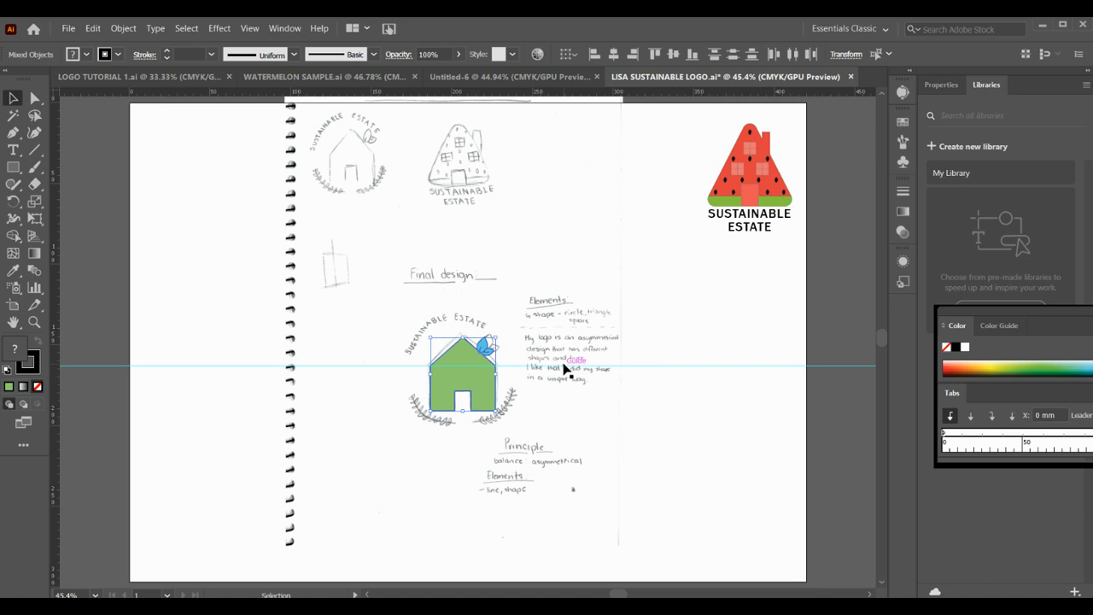
key(ctrl+g)
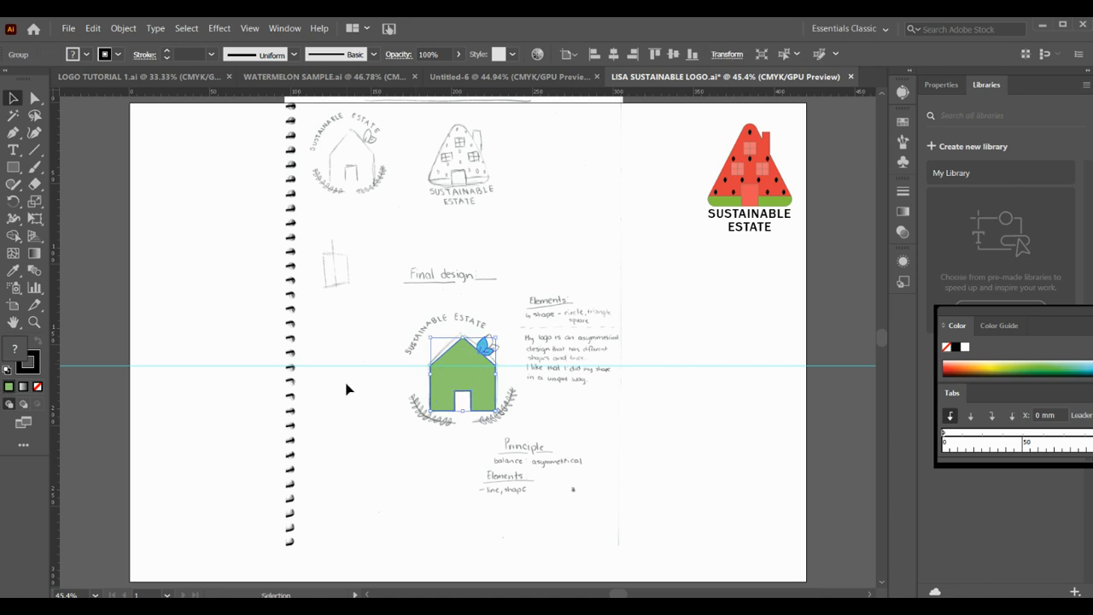
drag(455, 386, 455, 378)
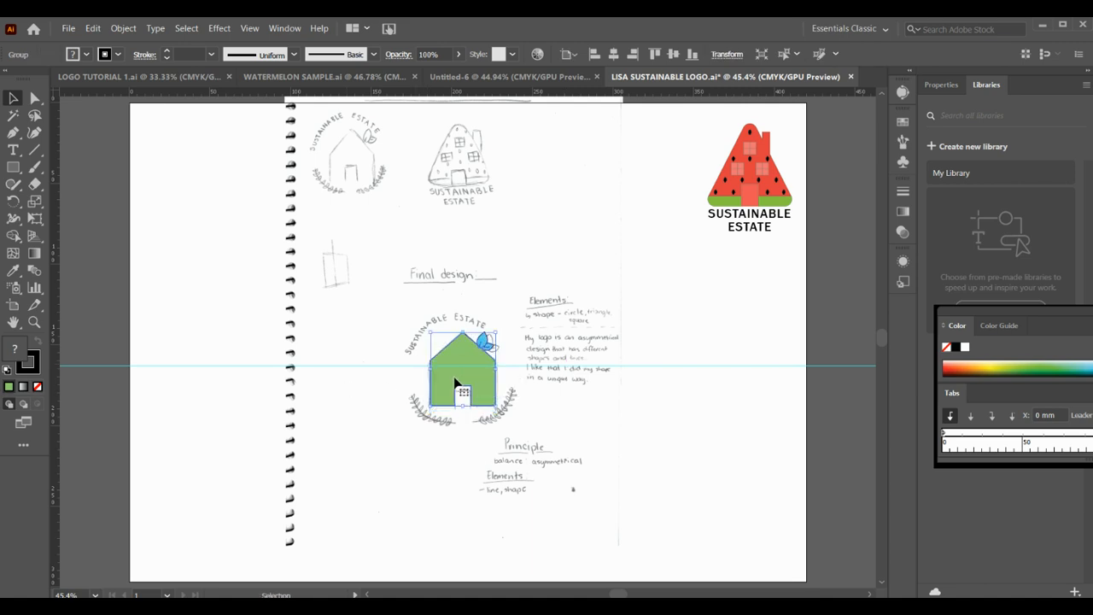
- Draw a circle around the house, large enough to reach the sketched lettering arc and the leaf branches
click(33, 322)
click(382, 303)
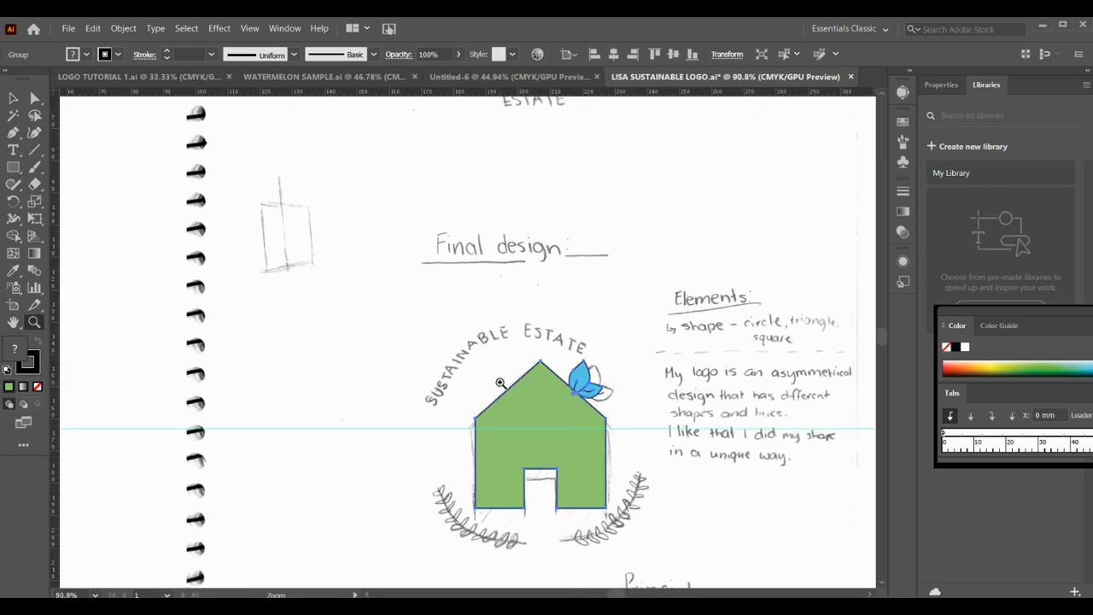
click(595, 460)
scroll(365, 275, up, 2)
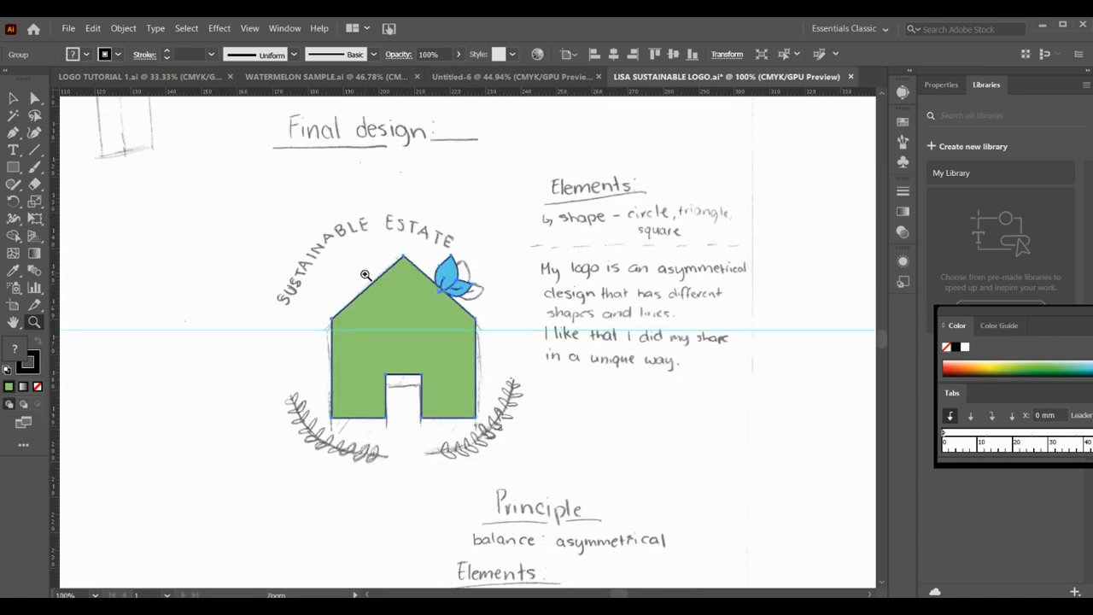
click(12, 169)
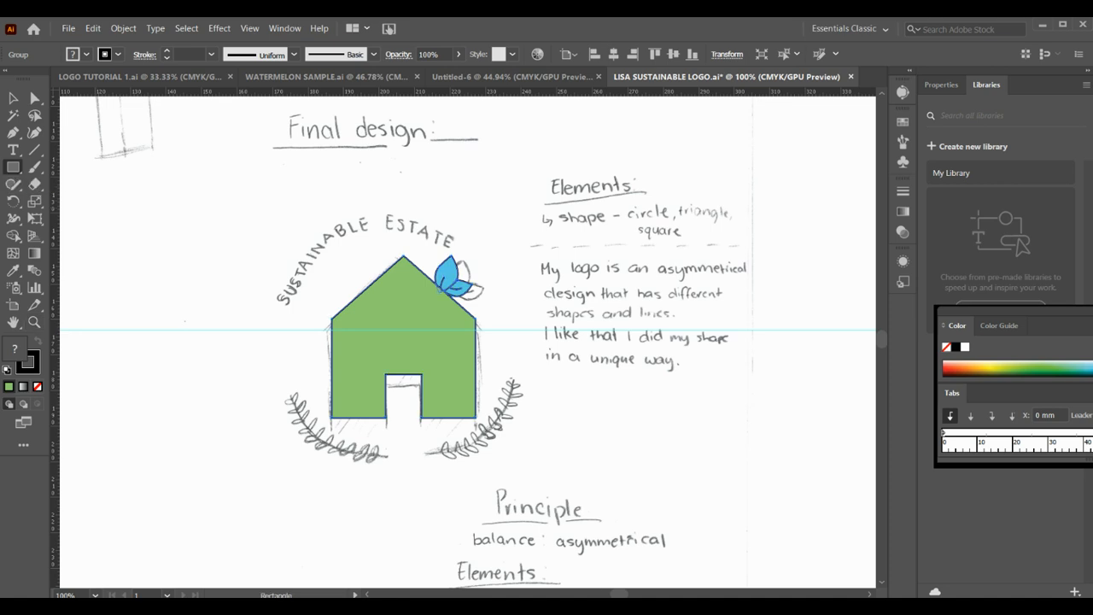
key(l)
click(287, 238)
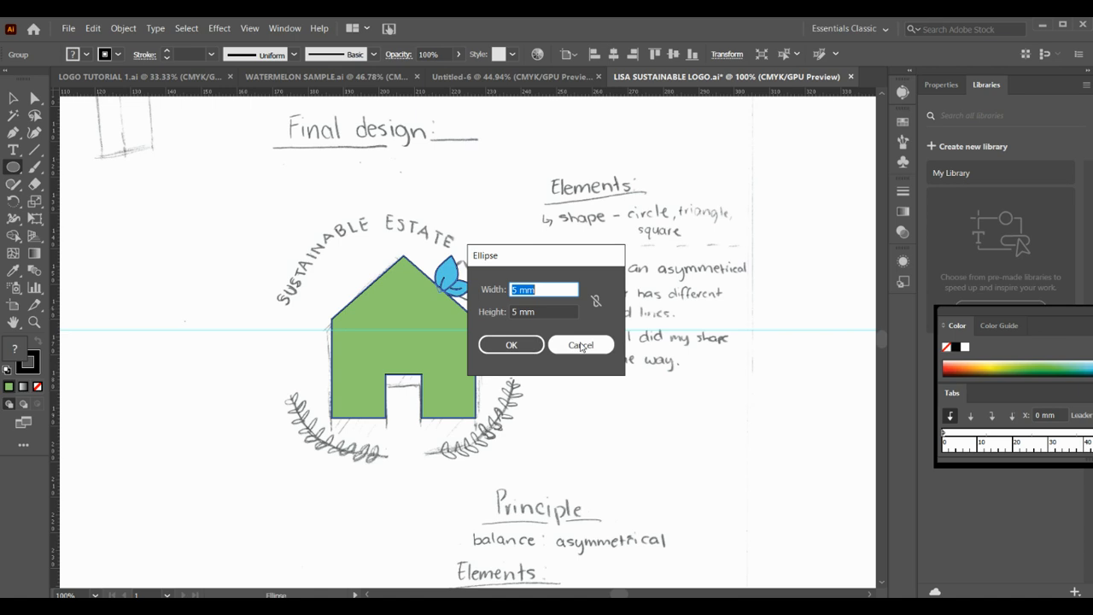
click(580, 344)
drag(301, 242, 523, 453)
- Move the circle up so its edge meets the sketched lettering and remove its fill
key(v)
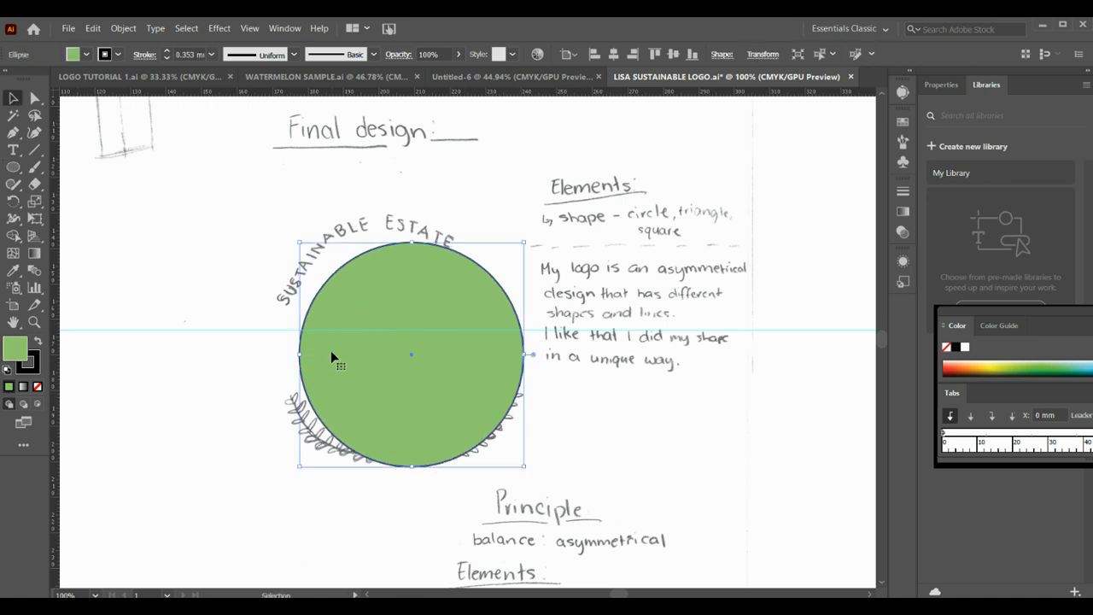
mouse_move(367, 360)
mouse_down()
mouse_move(337, 335)
mouse_move(356, 348)
mouse_up()
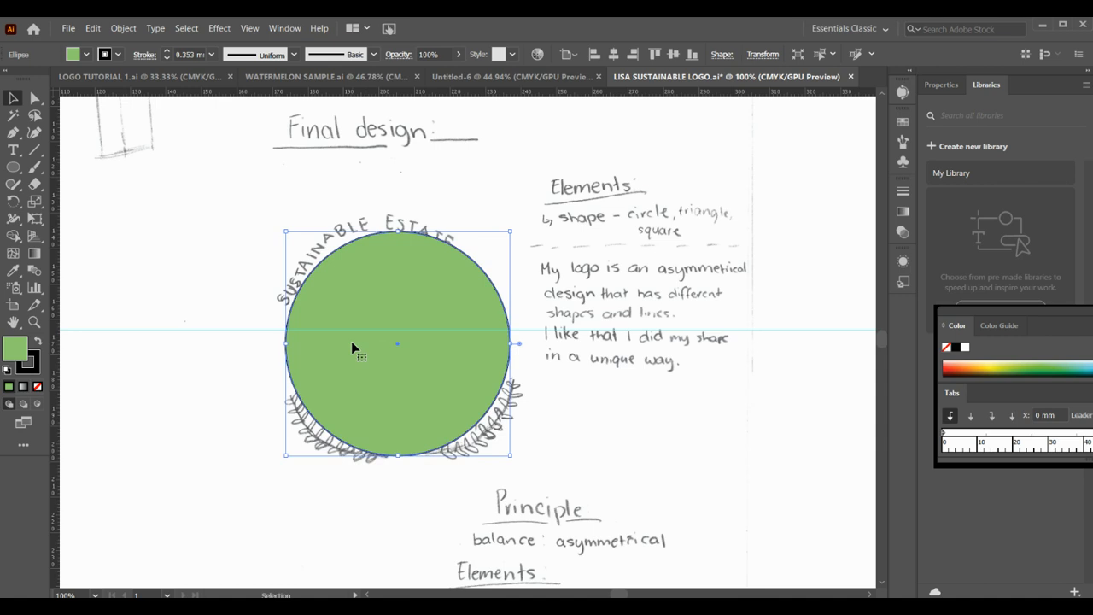
click(38, 387)
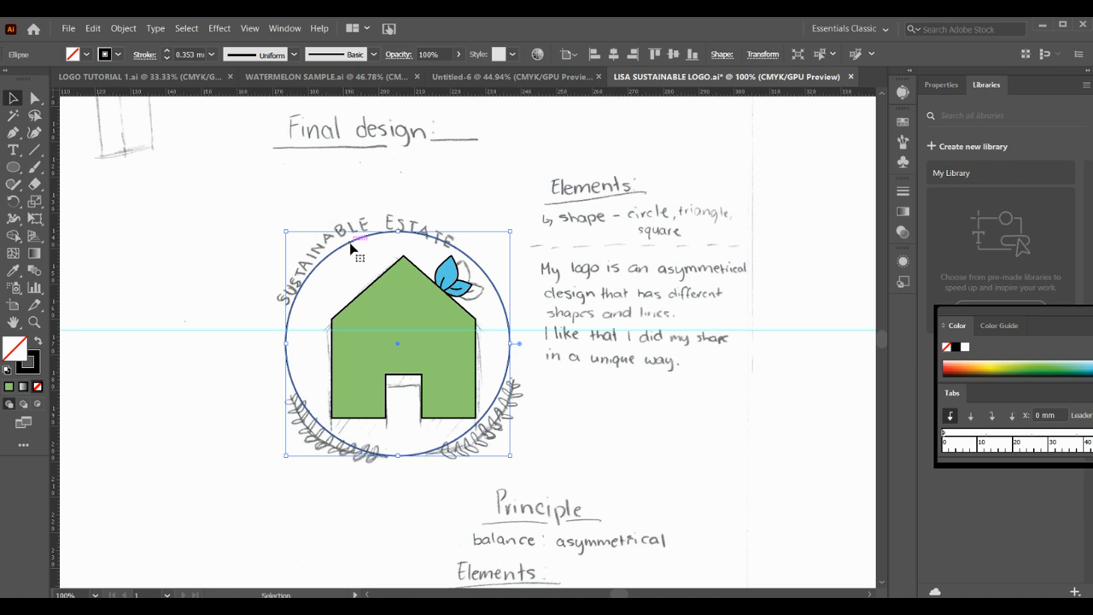
- Add the text SUSTAINABLE ESTATE as type on the circle's path at a font size of 20 pt
click(13, 151)
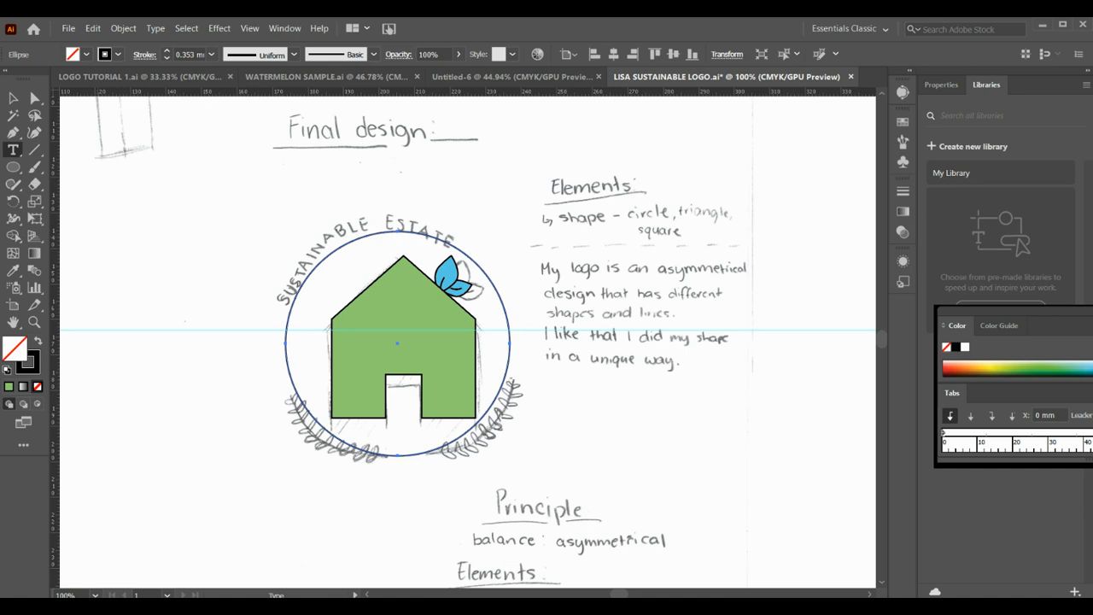
click(86, 180)
click(398, 229)
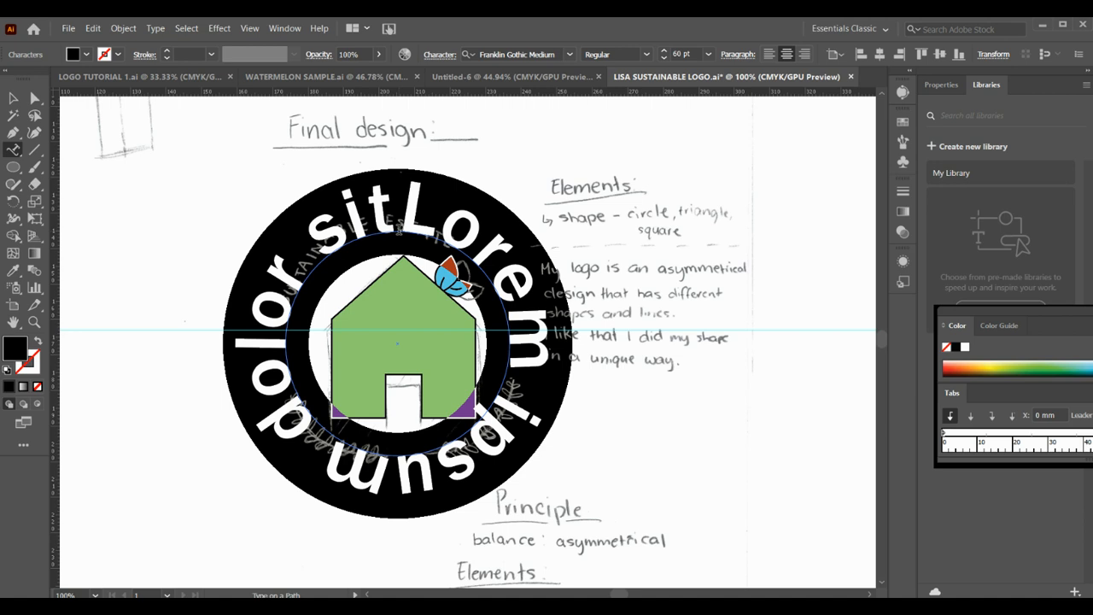
double_click(676, 54)
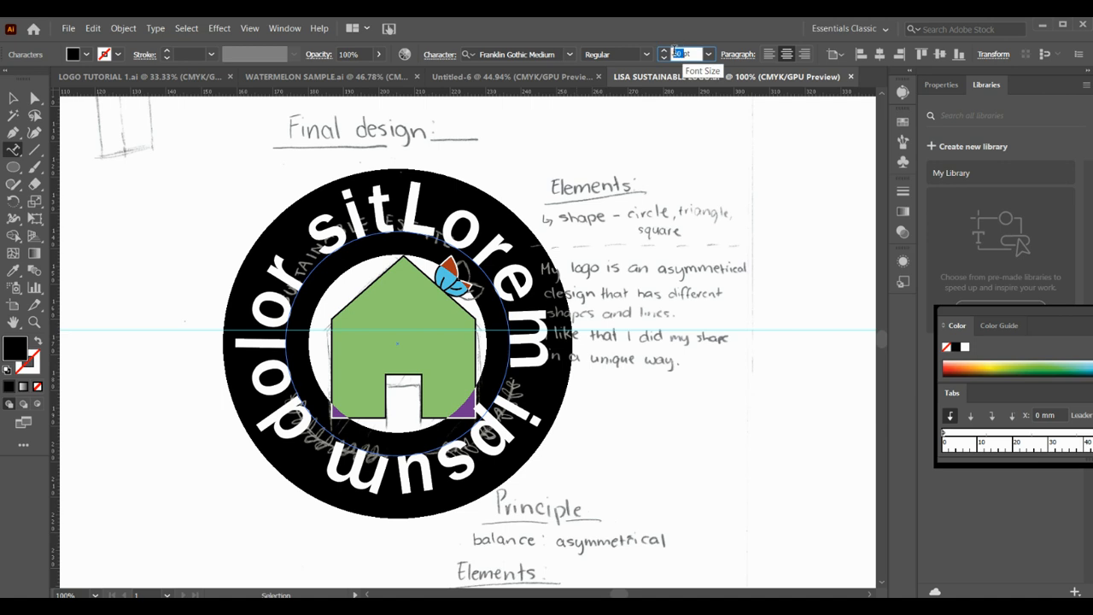
text(20)
key(Return)
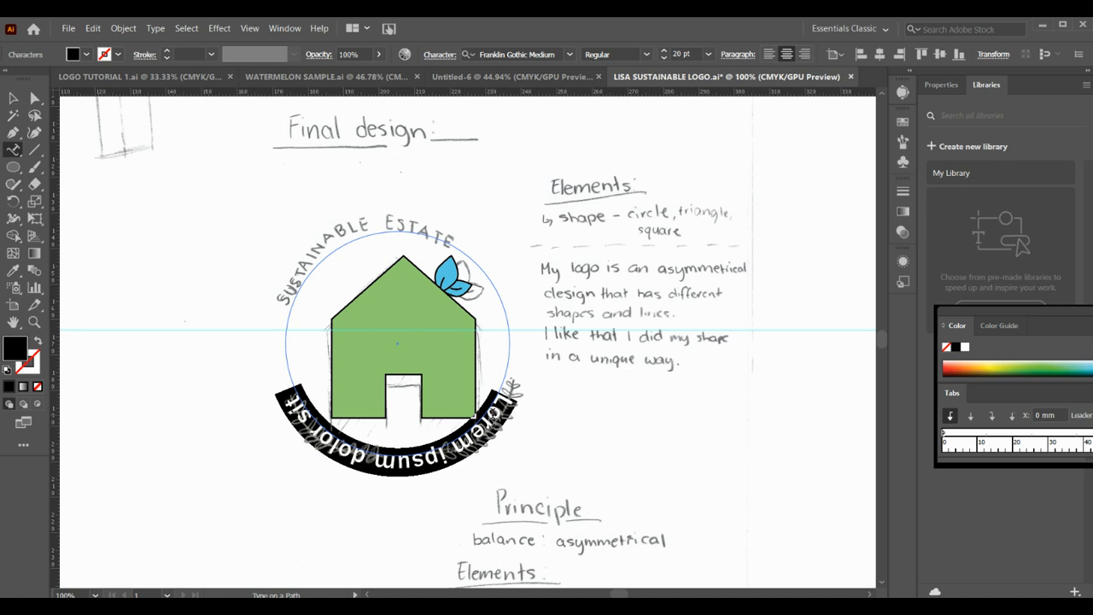
text(SU)
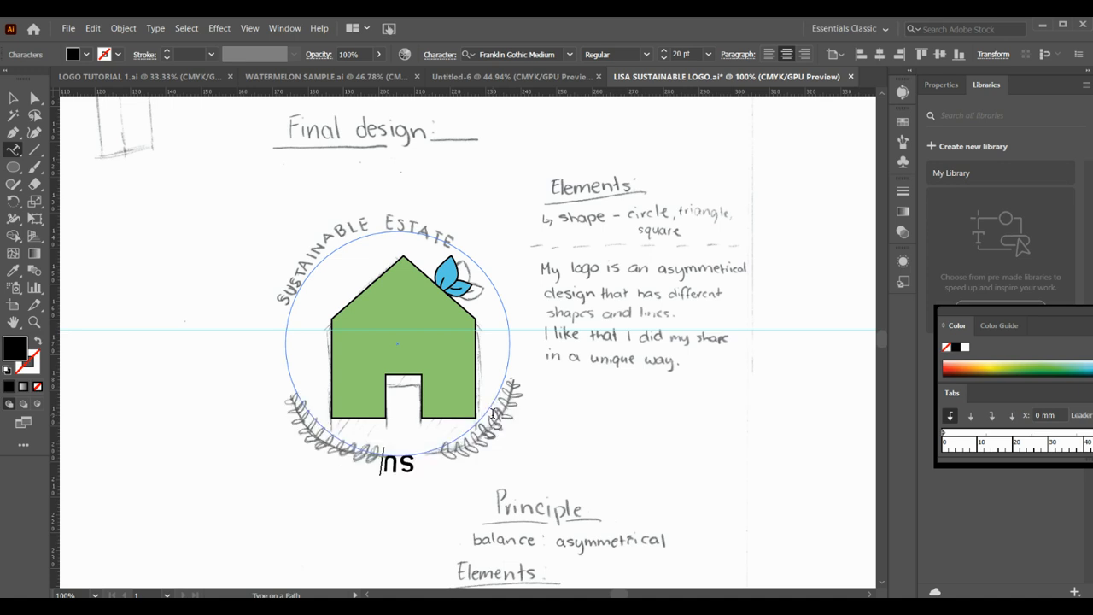
text(STAINAB)
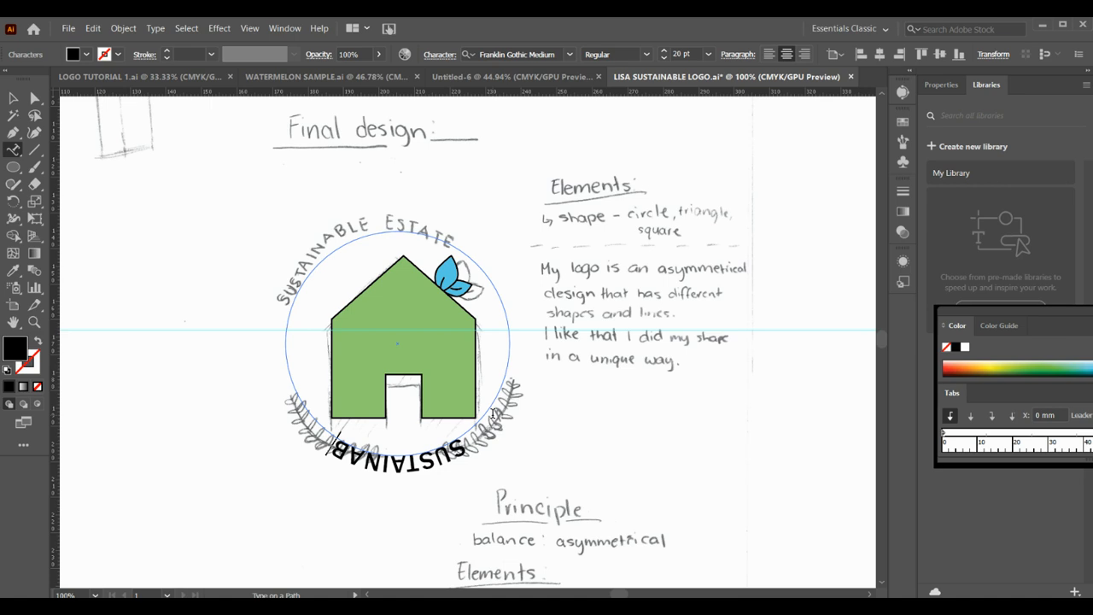
text(LE ESTATE)
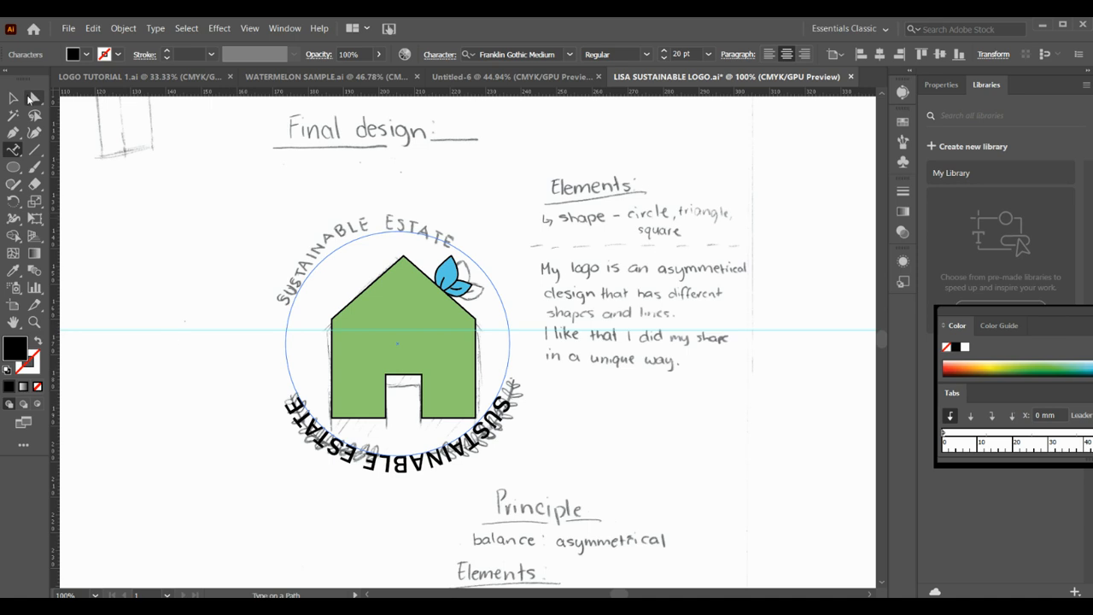
- Shift the path text around the circle so it is centred along the upper arc above the house
click(31, 98)
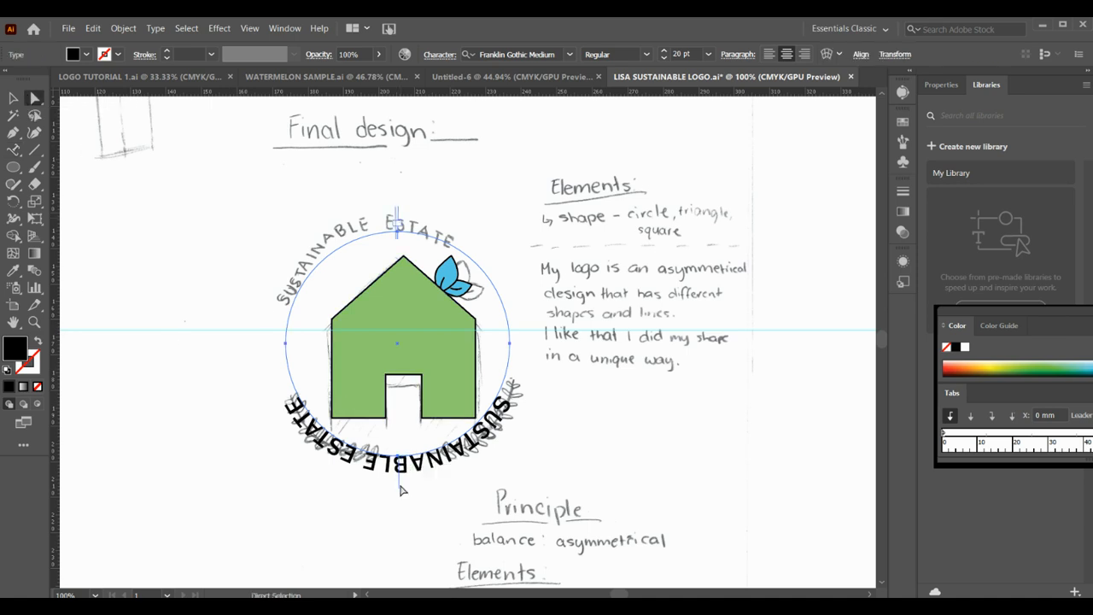
drag(400, 490, 398, 191)
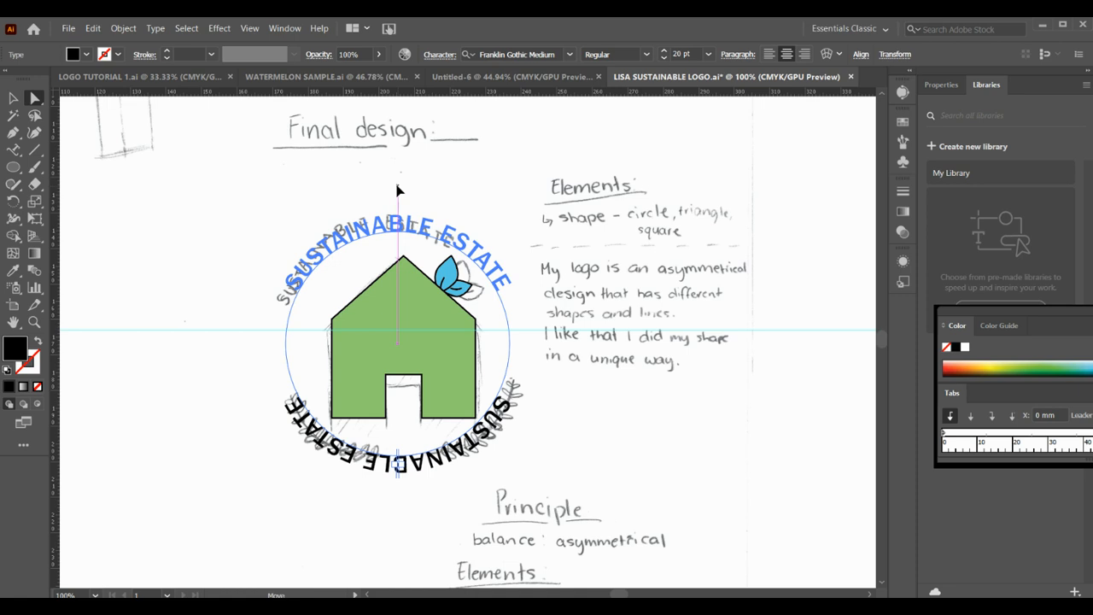
drag(397, 190, 398, 189)
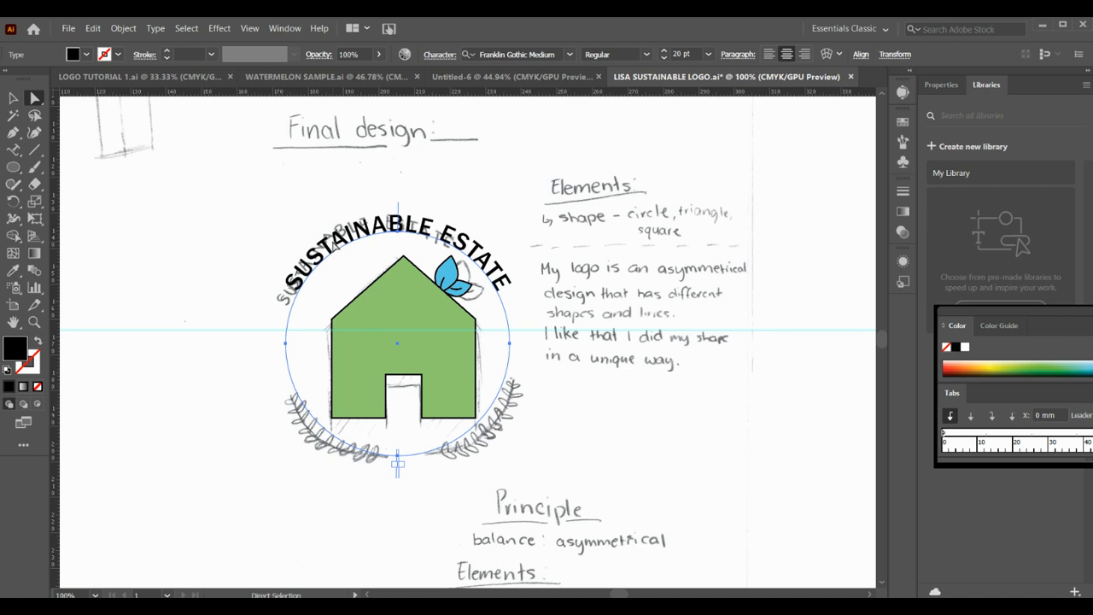
- Set the curved SUSTAINABLE ESTATE text to tracking 100 and font size 25 pt, and deselect it
click(15, 150)
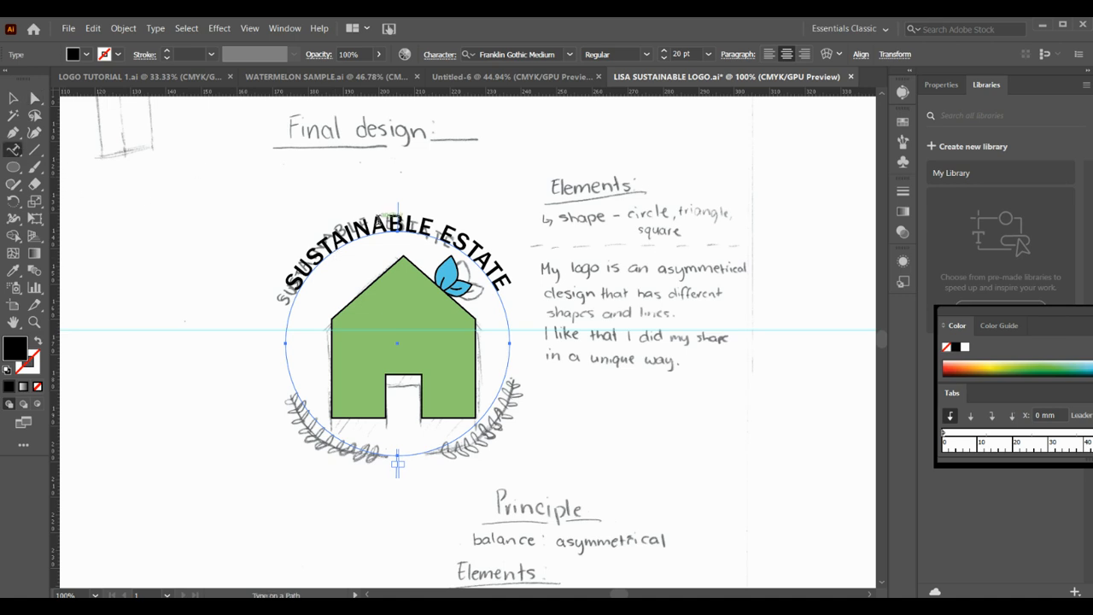
double_click(386, 222)
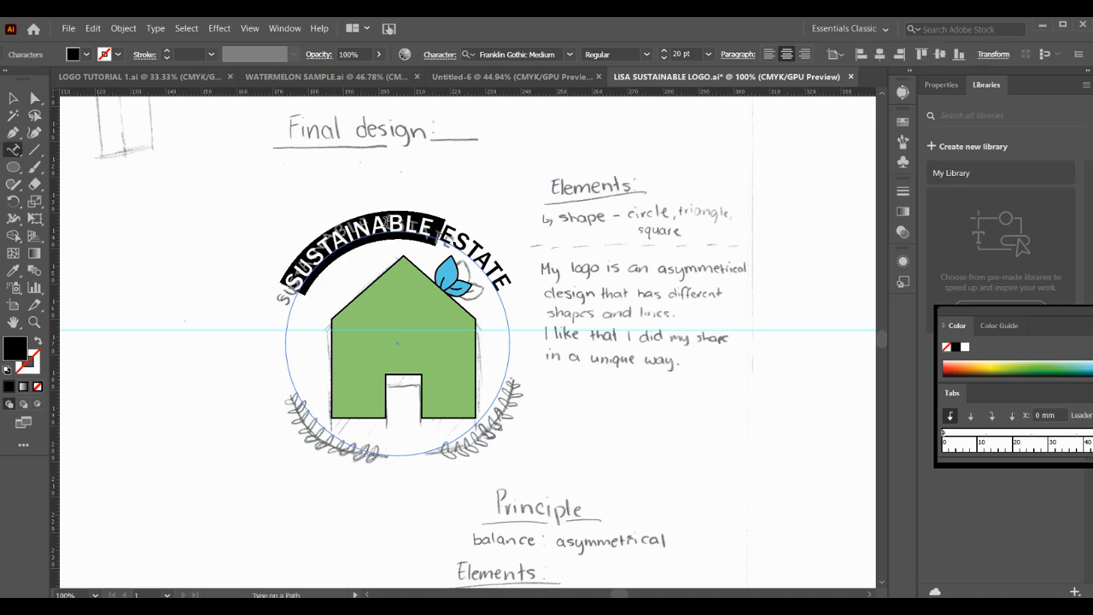
triple_click(386, 222)
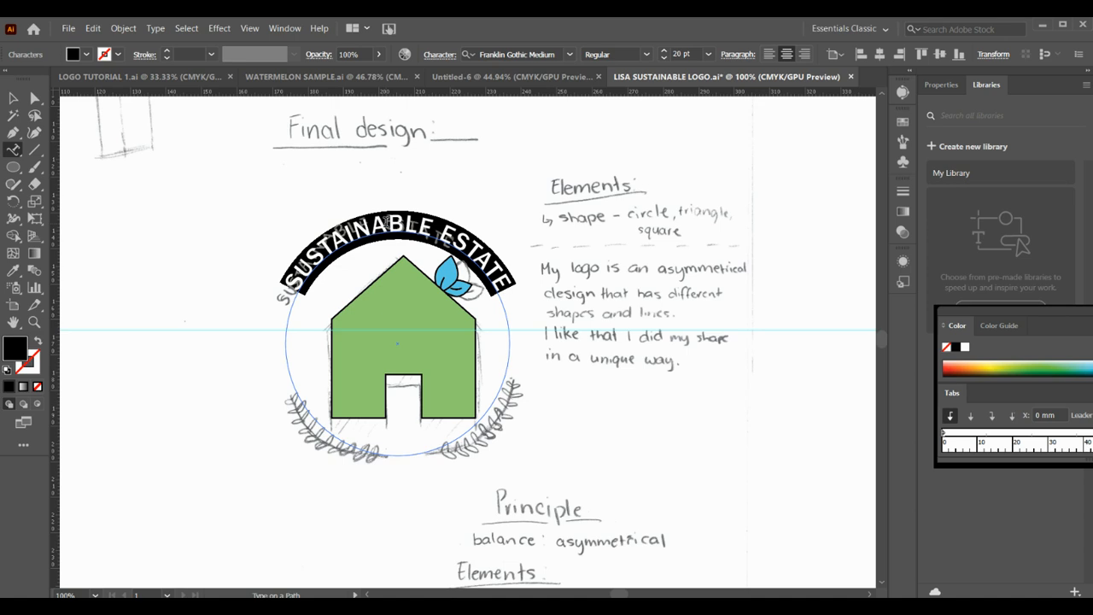
click(439, 55)
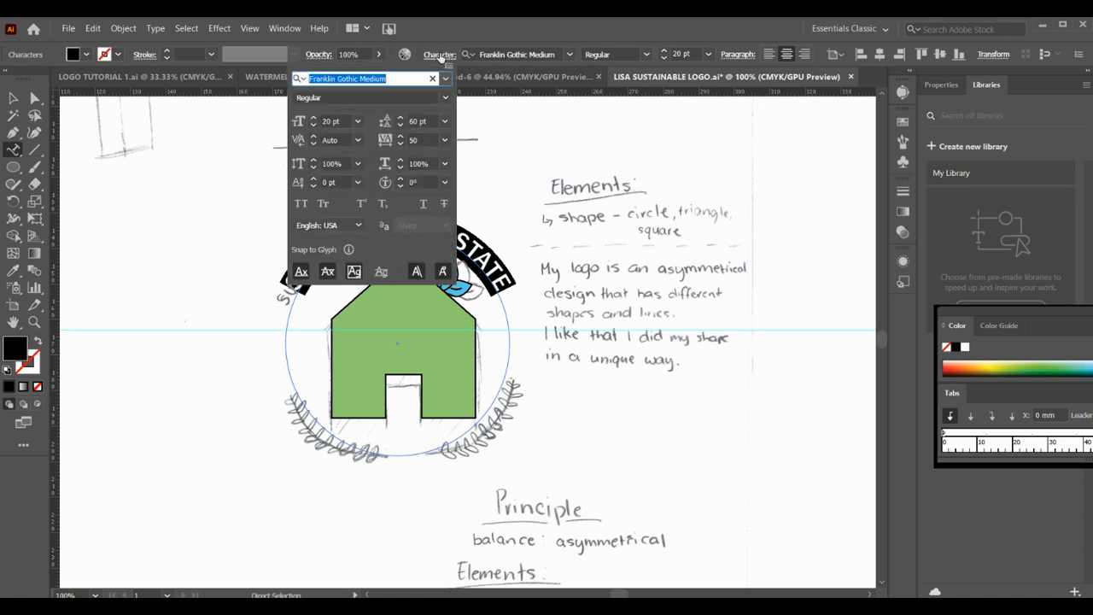
click(413, 140)
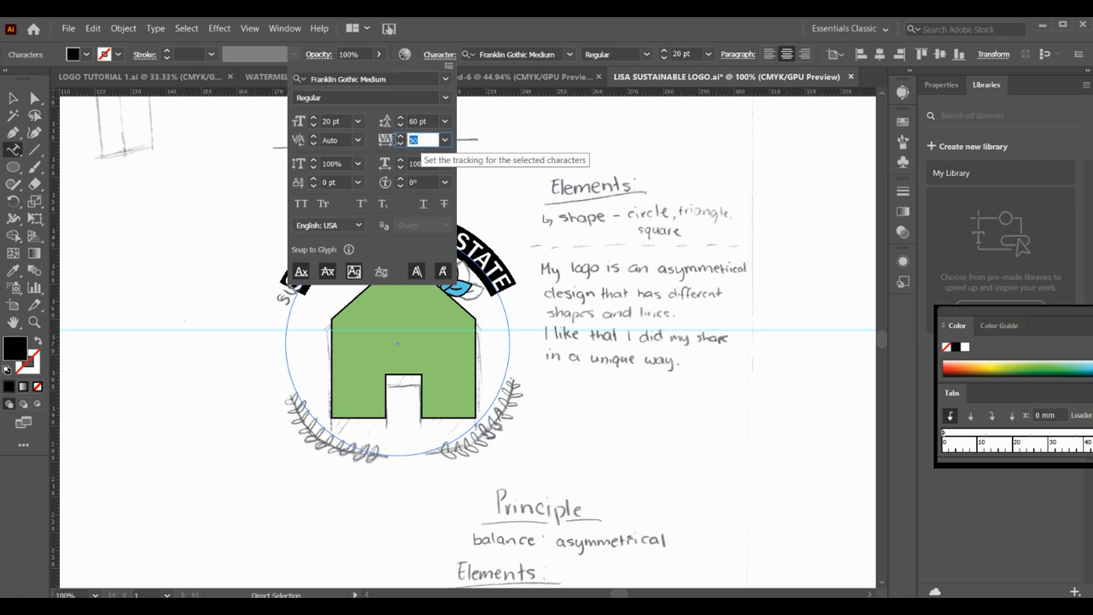
text(100)
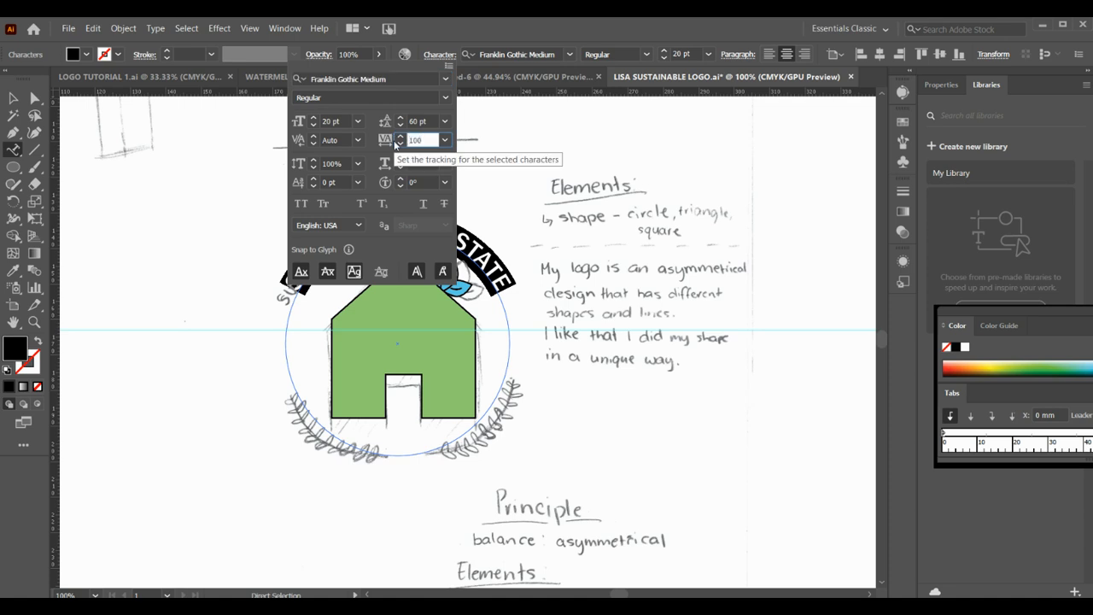
click(333, 121)
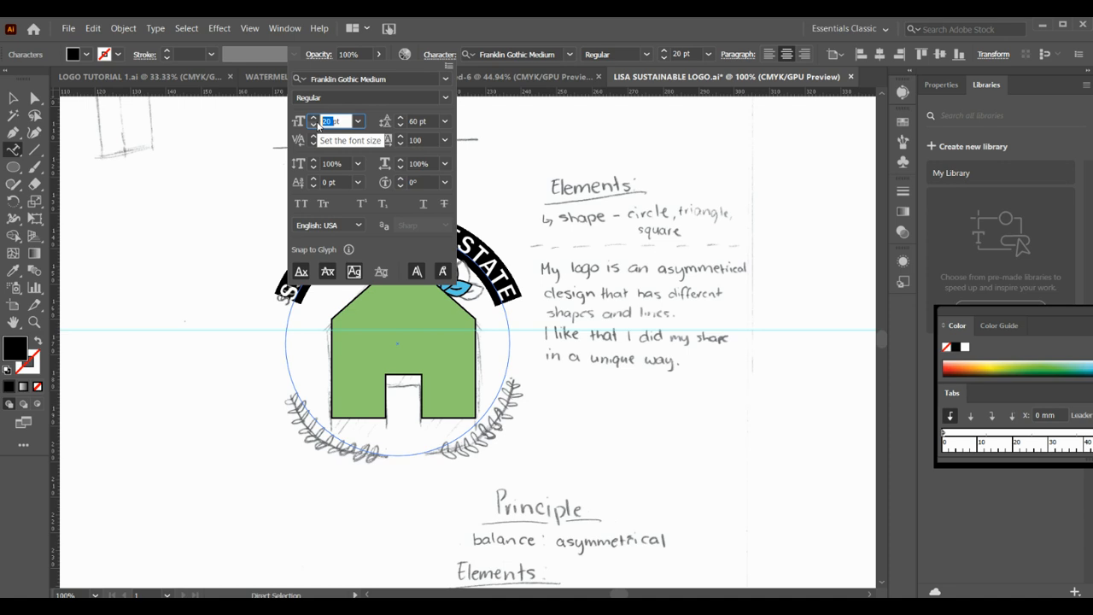
text(25)
key(Return)
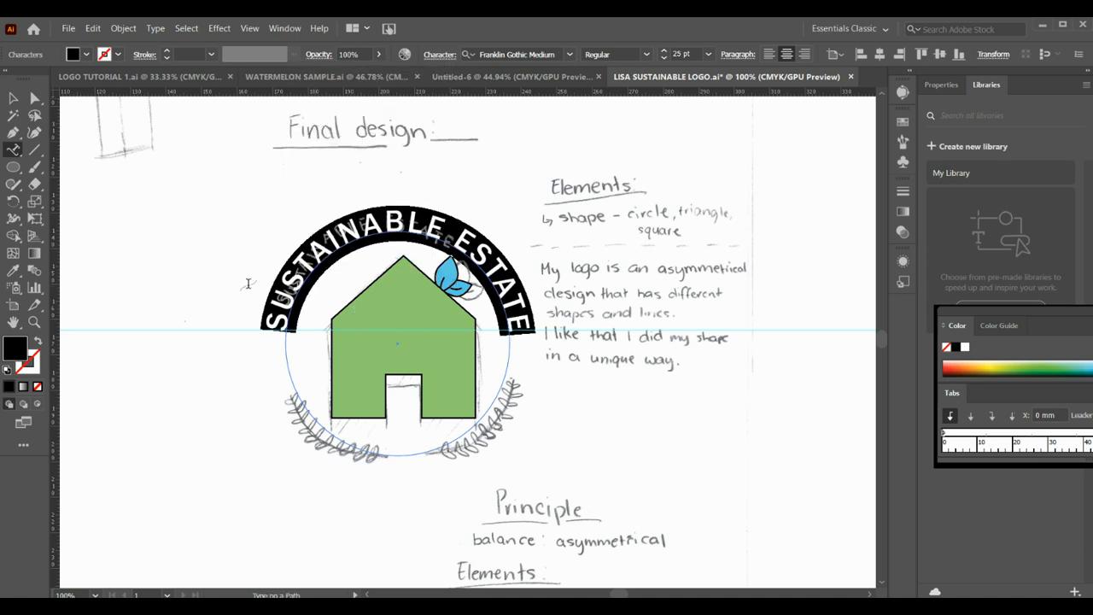
click(13, 97)
click(188, 273)
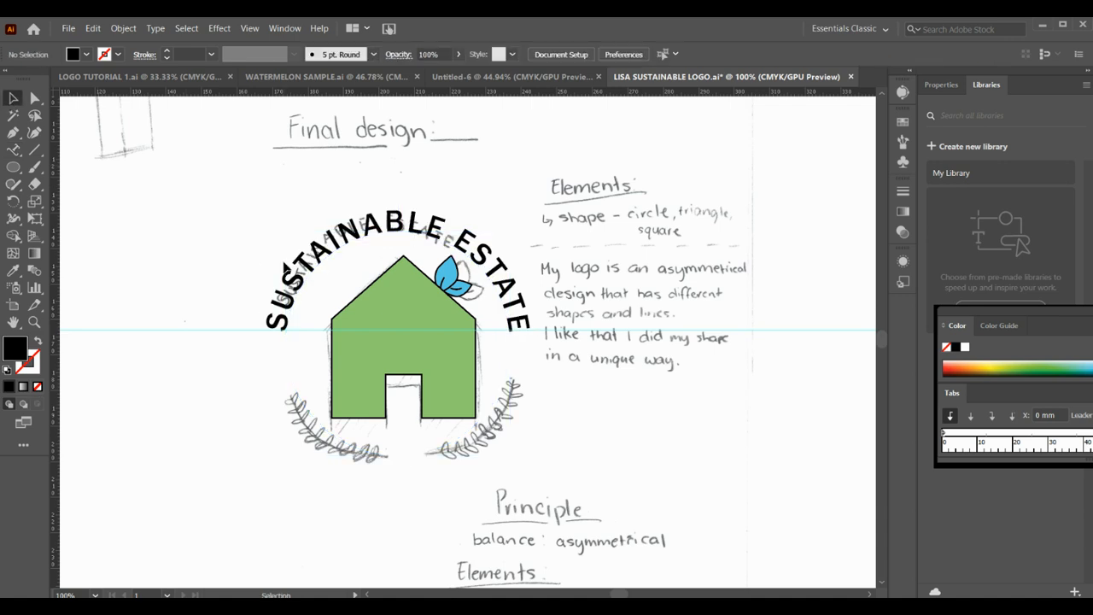
- Align the house group and the curved text horizontally by their centres and deselect them
click(315, 270)
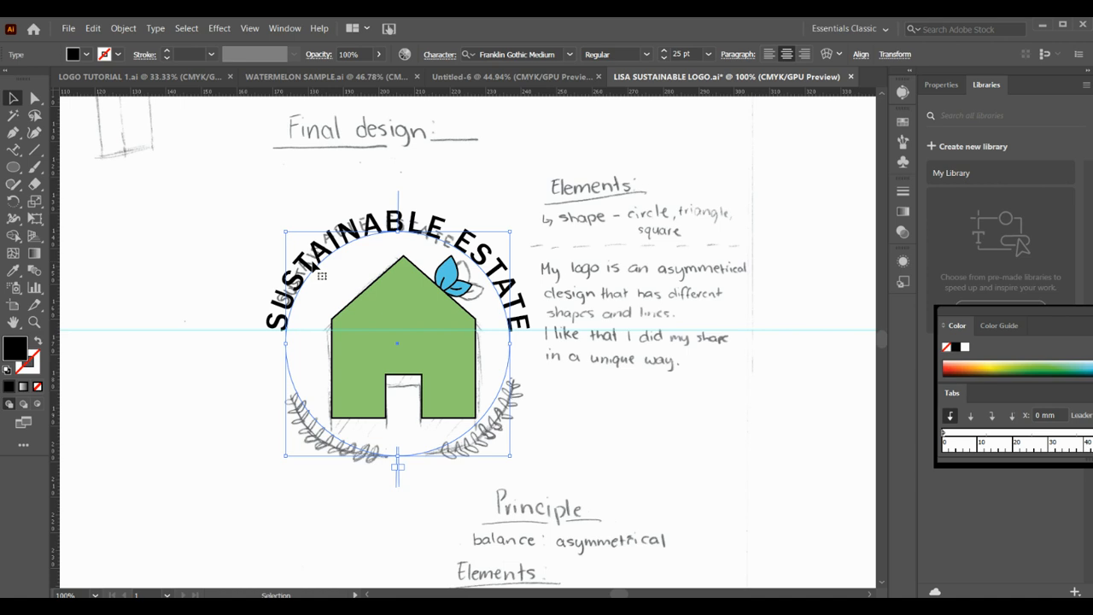
click(309, 205)
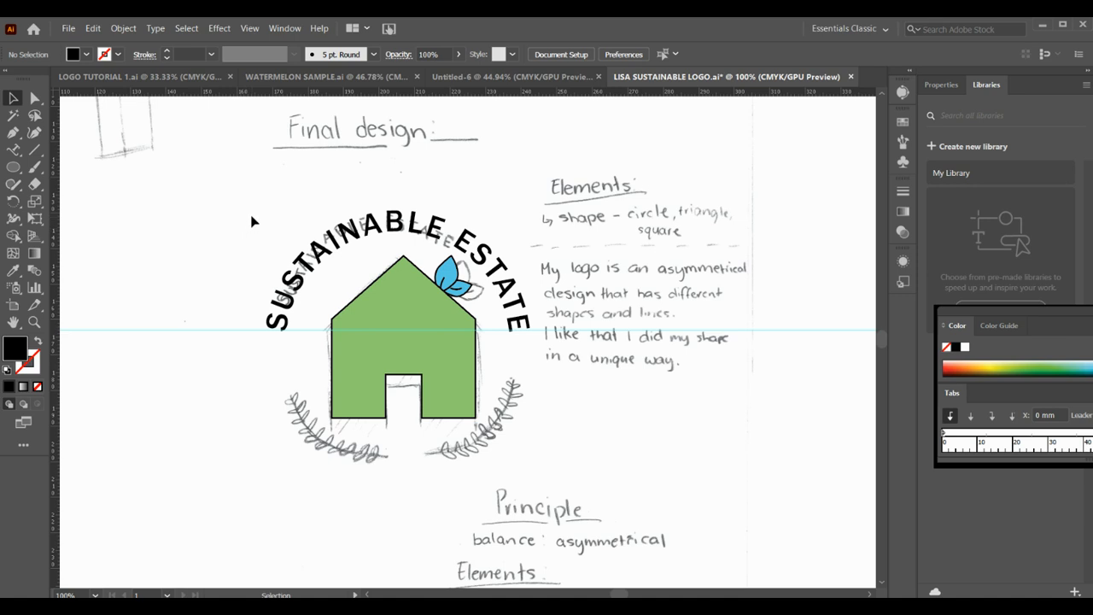
click(381, 357)
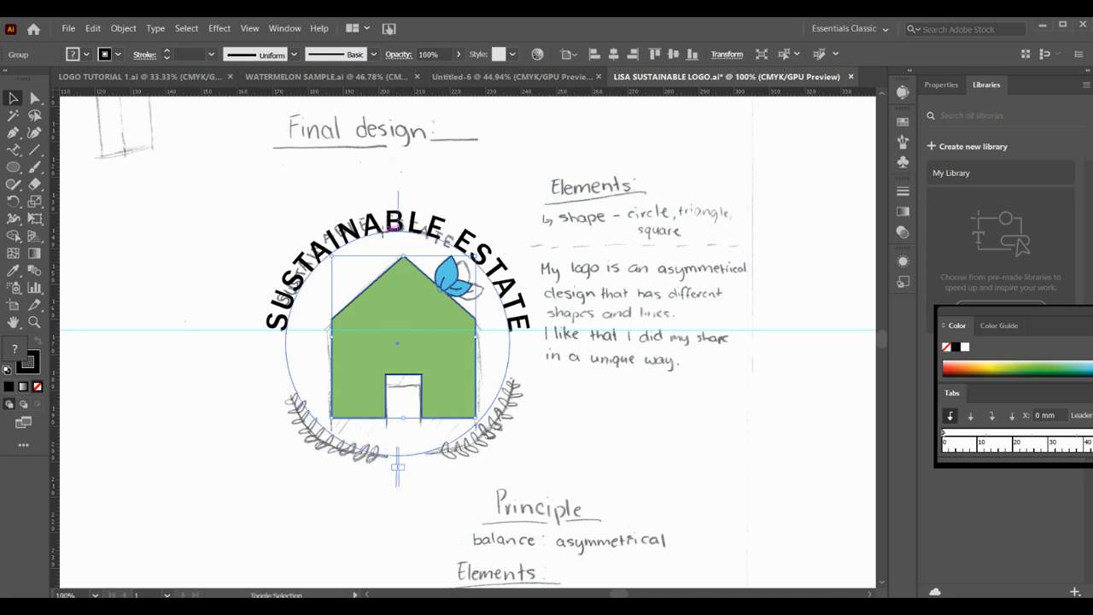
shift+click(393, 233)
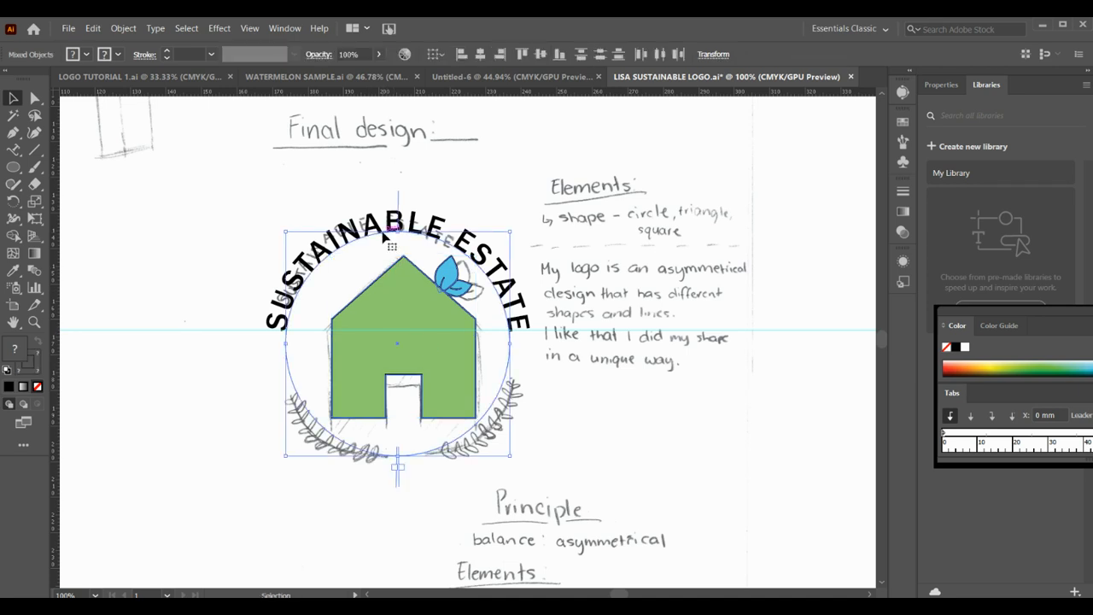
click(479, 55)
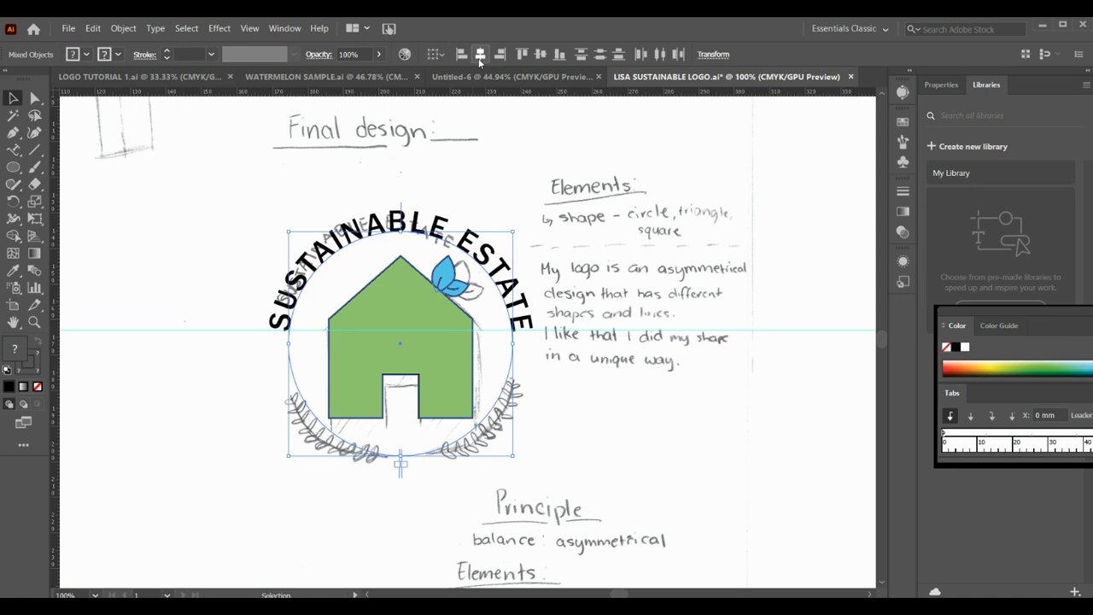
click(184, 167)
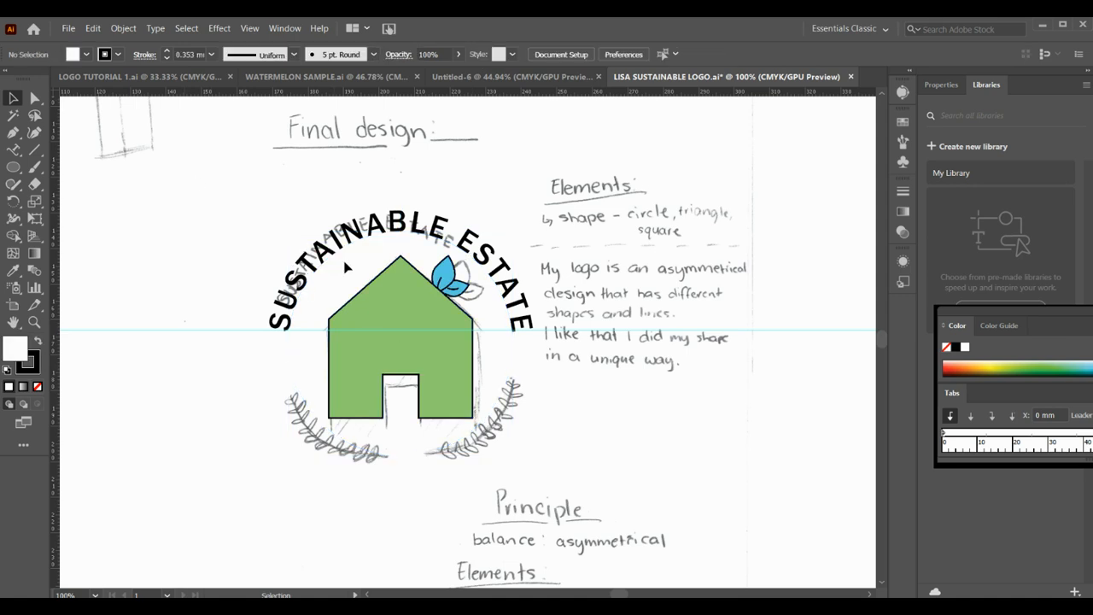